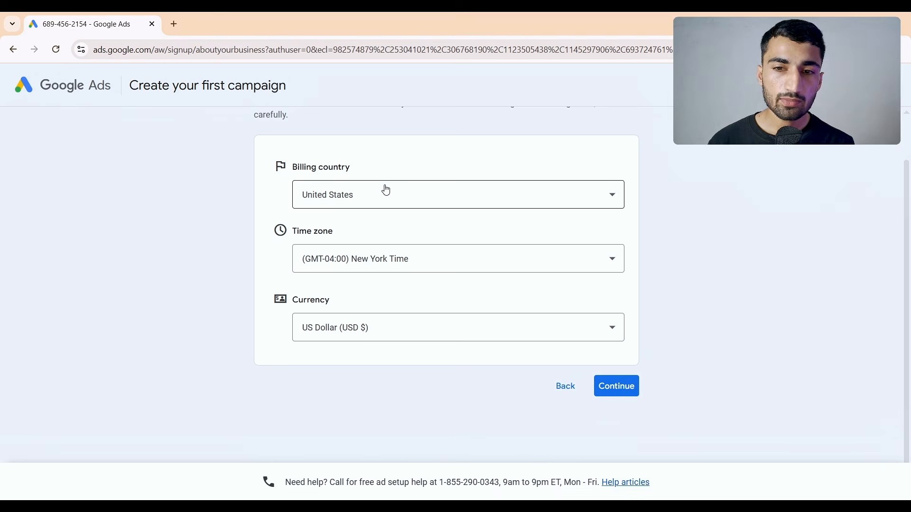
Step: Accept the billing details, create an Individual payments profile with legal name and zip code, and decline personalized account strategist guidance
click(616, 385)
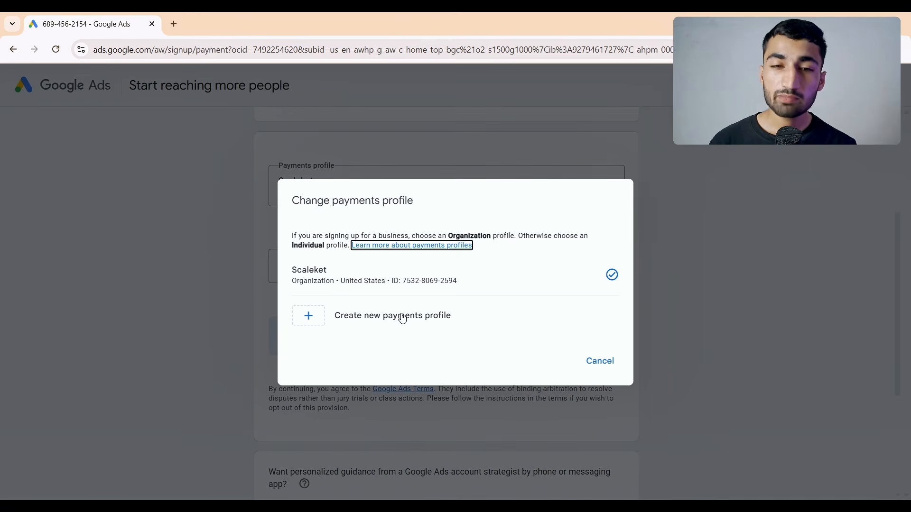
click(403, 317)
click(397, 219)
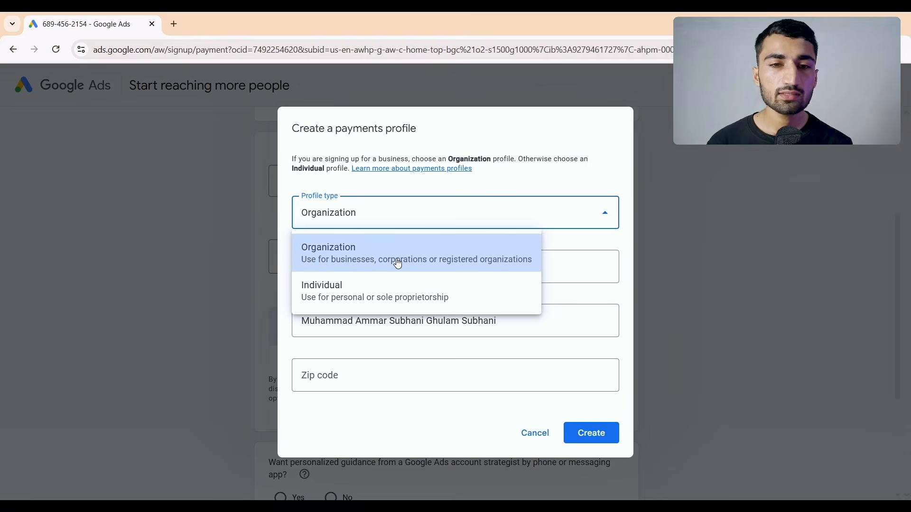
click(396, 289)
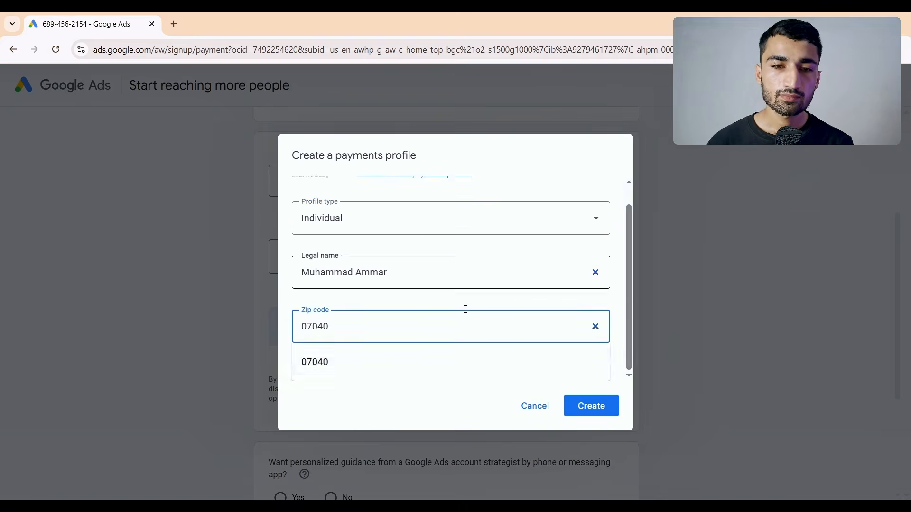
click(595, 416)
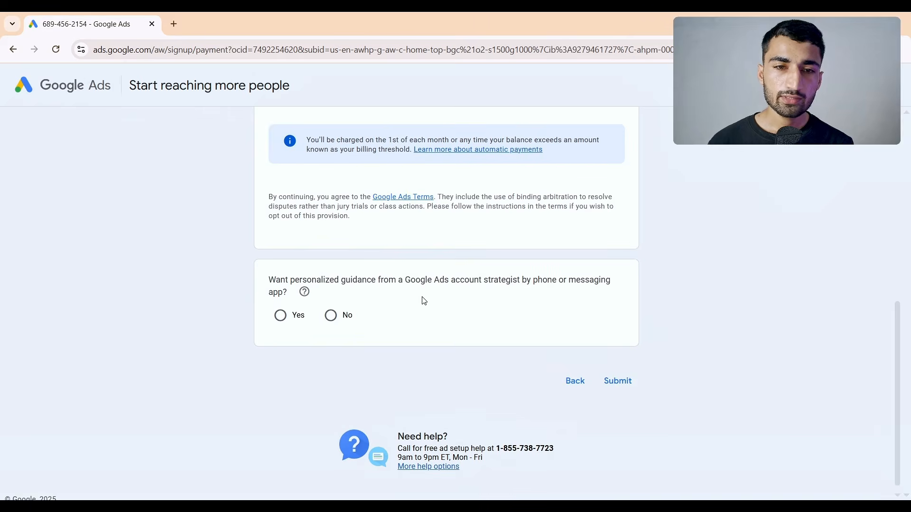
scroll(424, 301, down, 1)
click(331, 307)
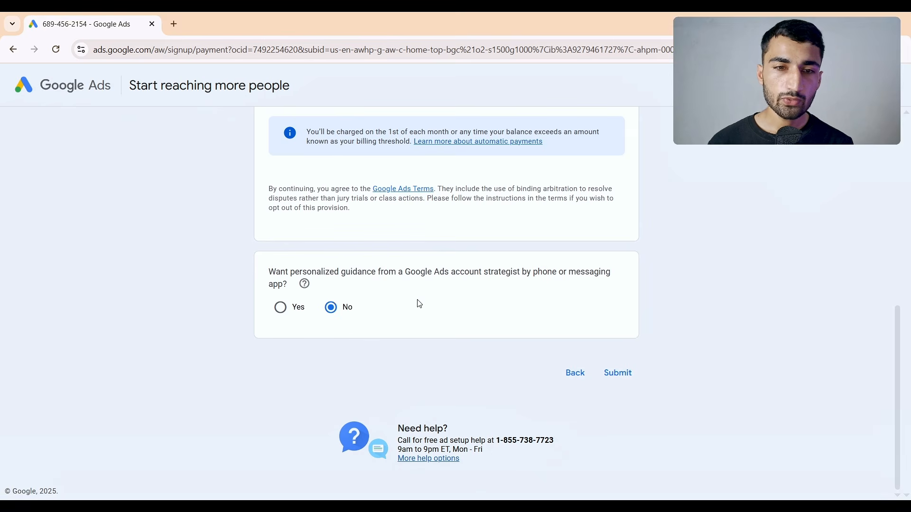
Step: Examine the credit or debit card form for adding a payment method and leave it without saving a card
scroll(419, 303, up, 3)
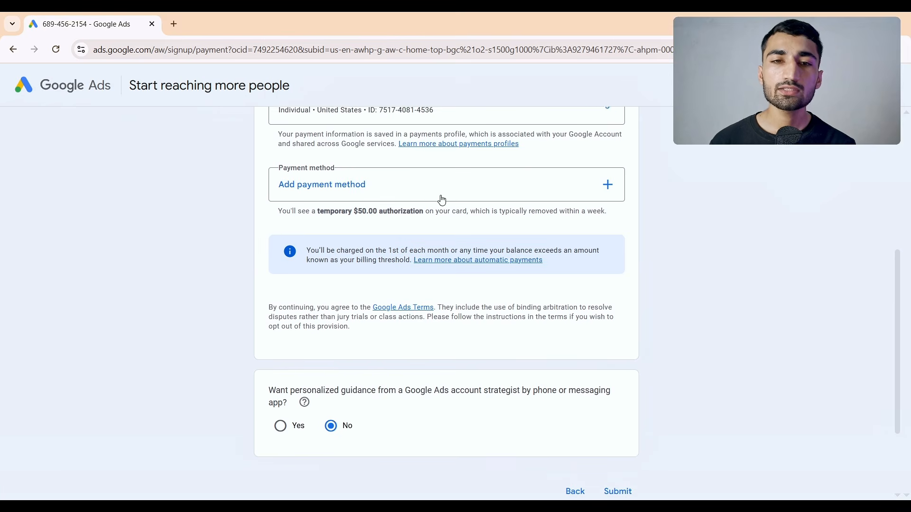
scroll(442, 200, down, 1)
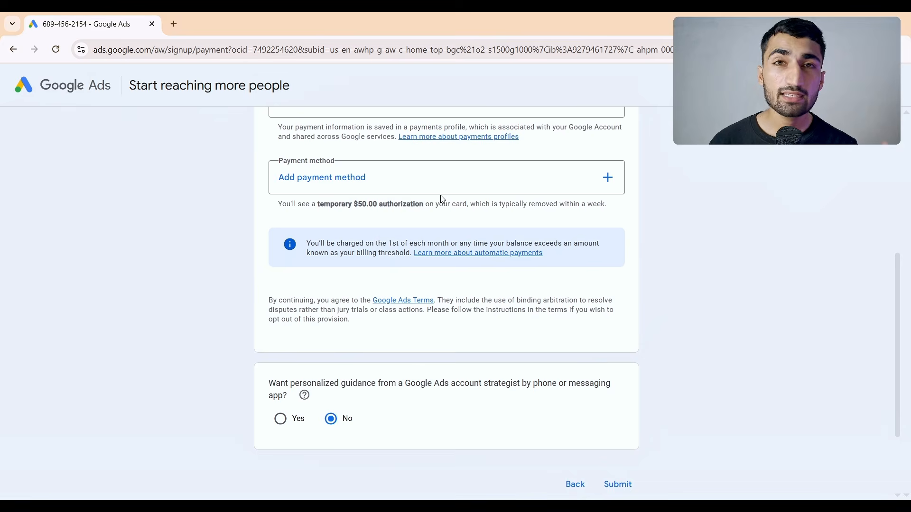
click(493, 184)
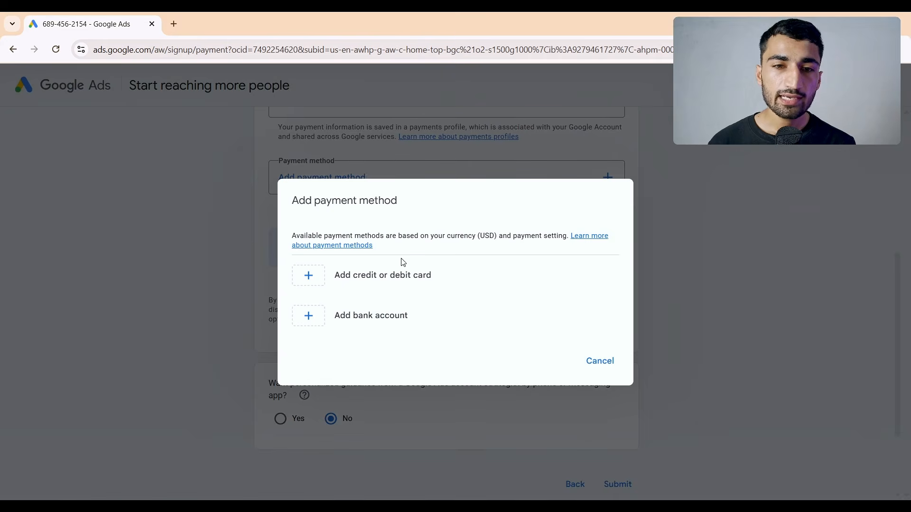
click(349, 286)
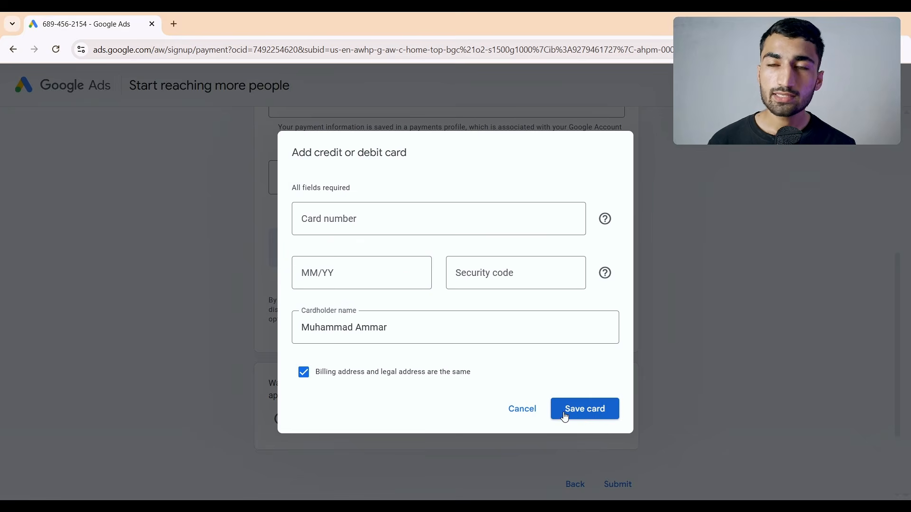
click(522, 409)
scroll(553, 299, down, 3)
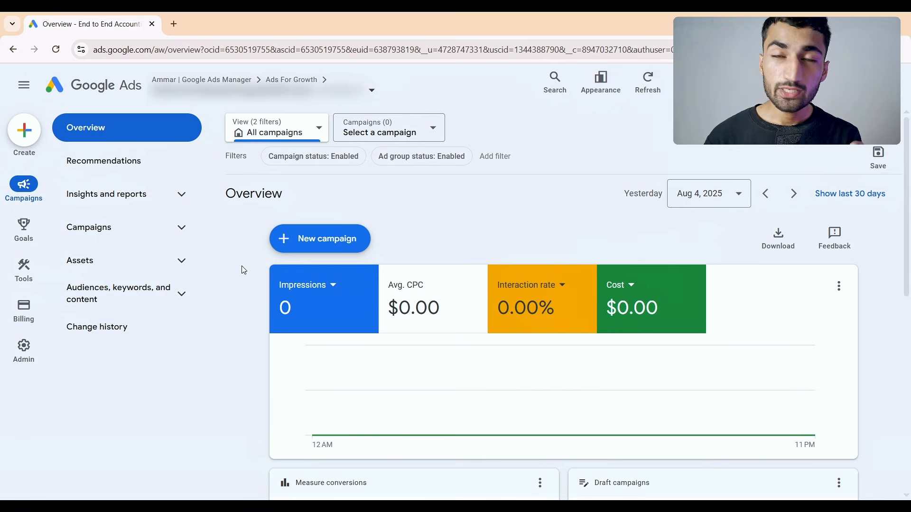
Step: Open the auto-apply recommendation settings from the account settings
click(25, 348)
scroll(483, 340, down, 1)
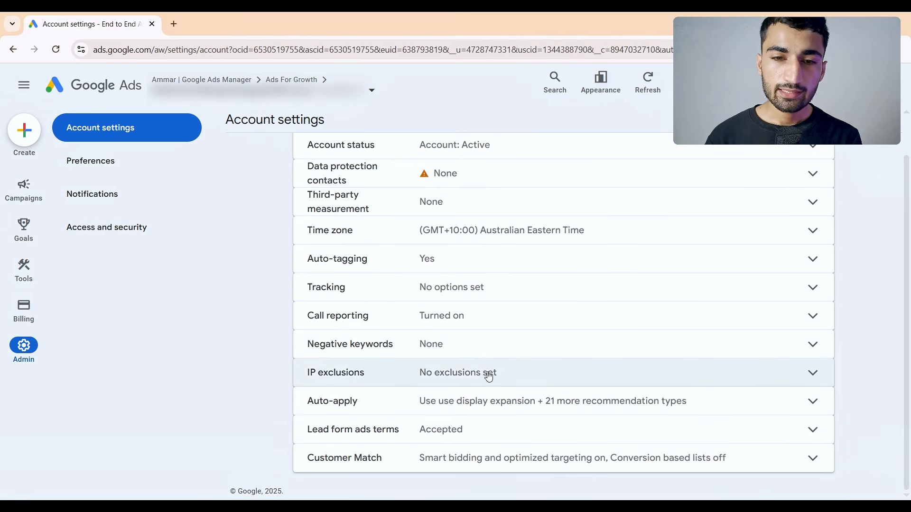
click(488, 400)
scroll(490, 398, down, 3)
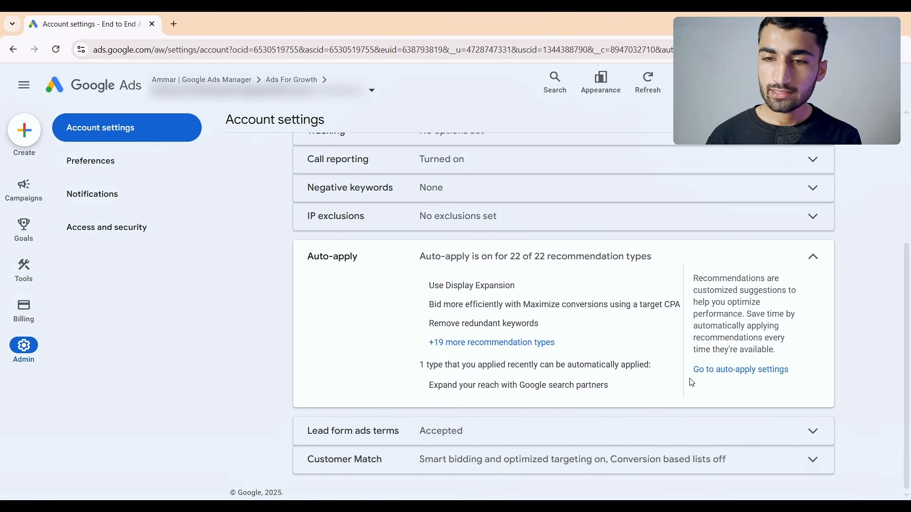
click(718, 371)
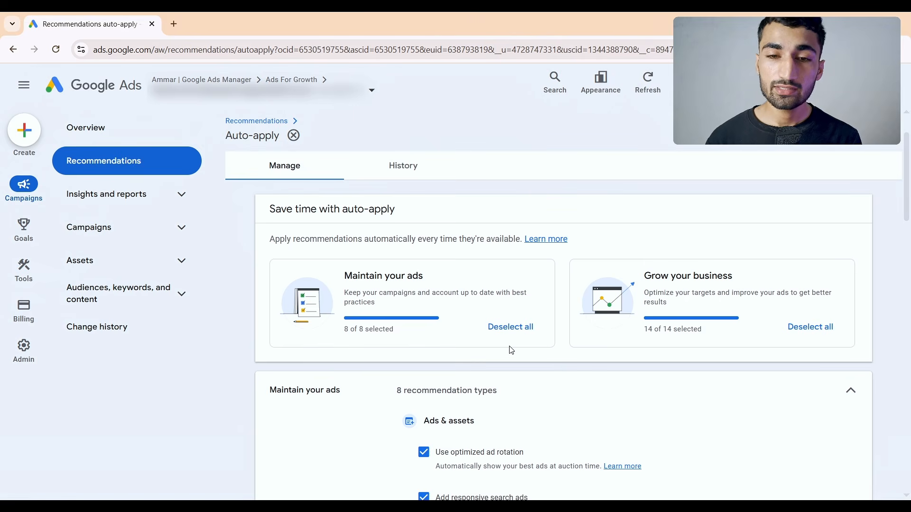
Step: Deselect all auto-apply recommendation types for both Maintain your ads and Grow your business
click(510, 329)
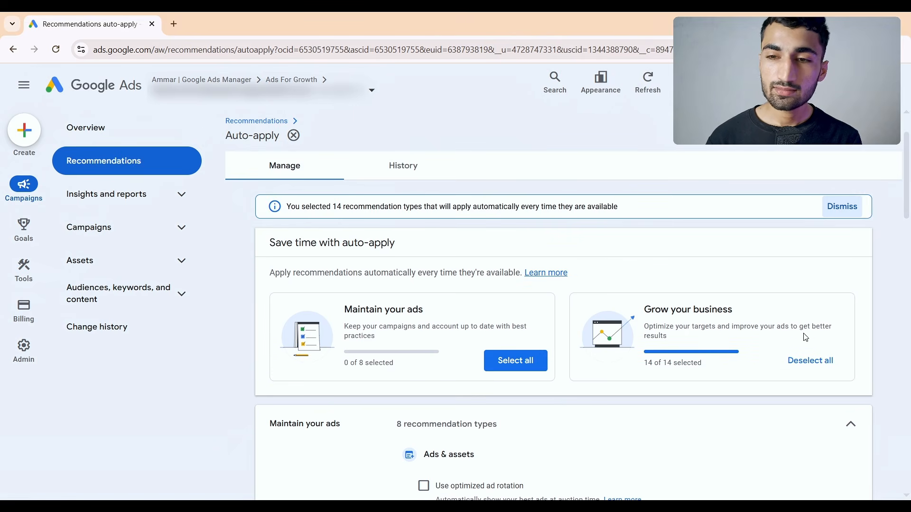
click(805, 373)
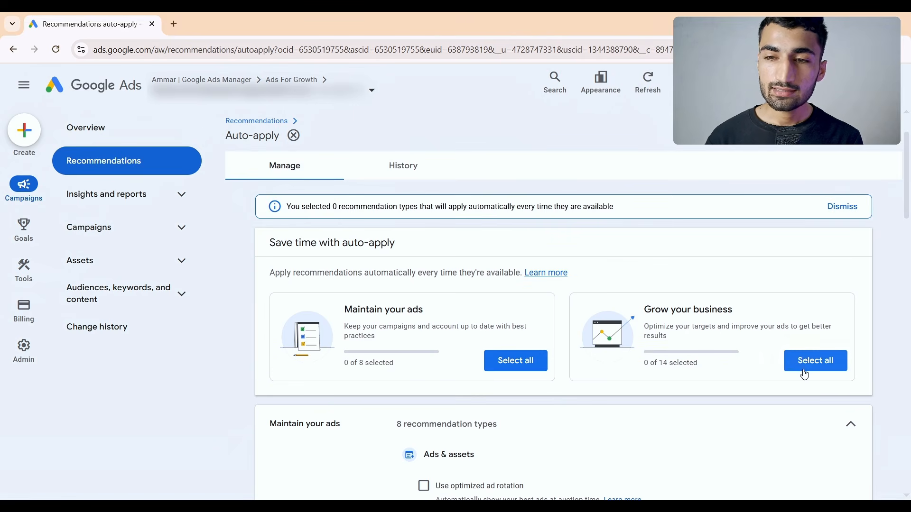
click(863, 145)
click(612, 321)
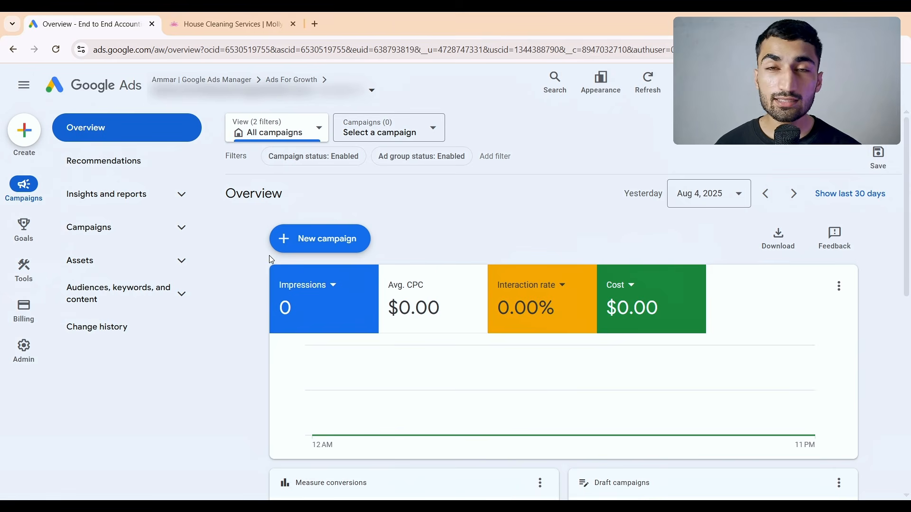
Step: Open the conversions summary and examine the account's goals and the option to create a conversion action
mouse_move(24, 230)
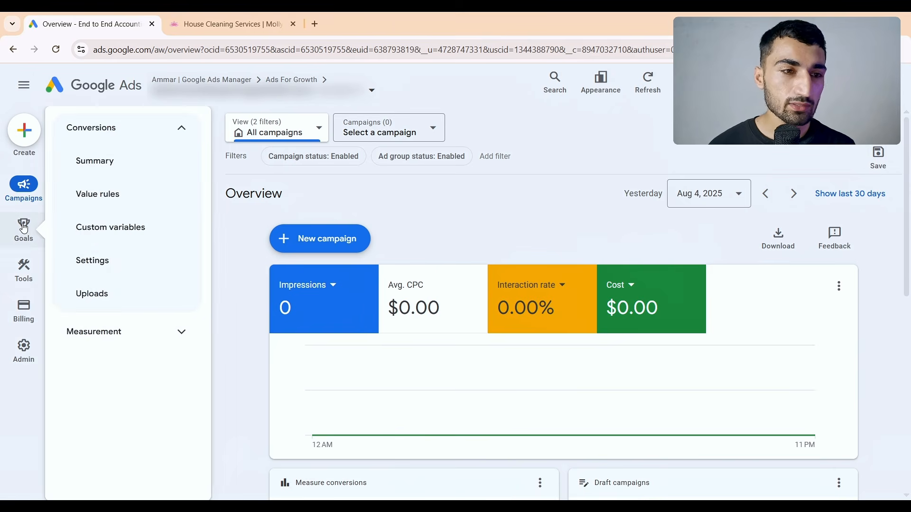
click(106, 167)
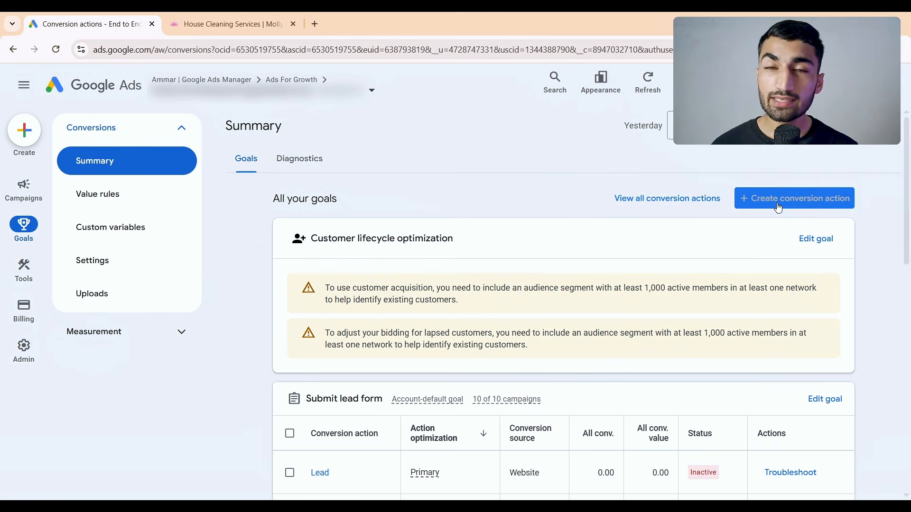
scroll(778, 208, up, 3)
scroll(778, 209, right, 2)
scroll(777, 210, up, 1)
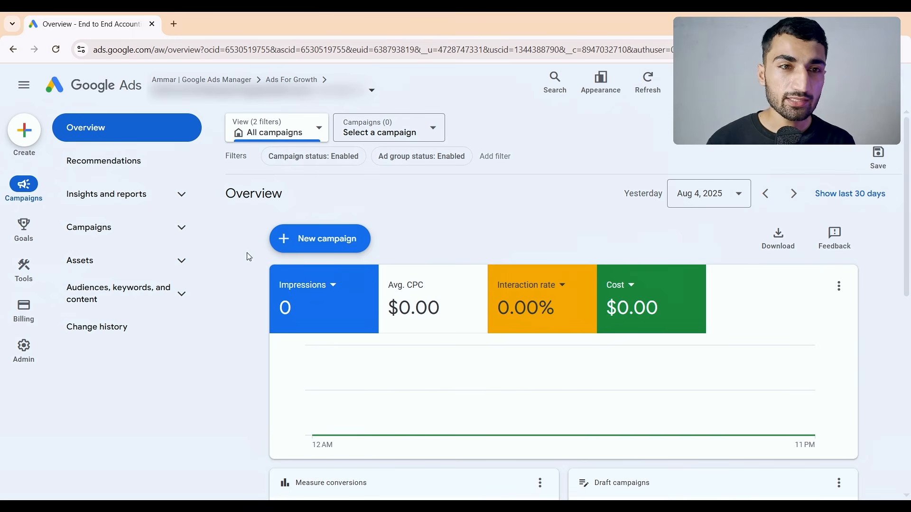
Step: Start a new campaign from the account overview and choose to create it without guidance
click(174, 24)
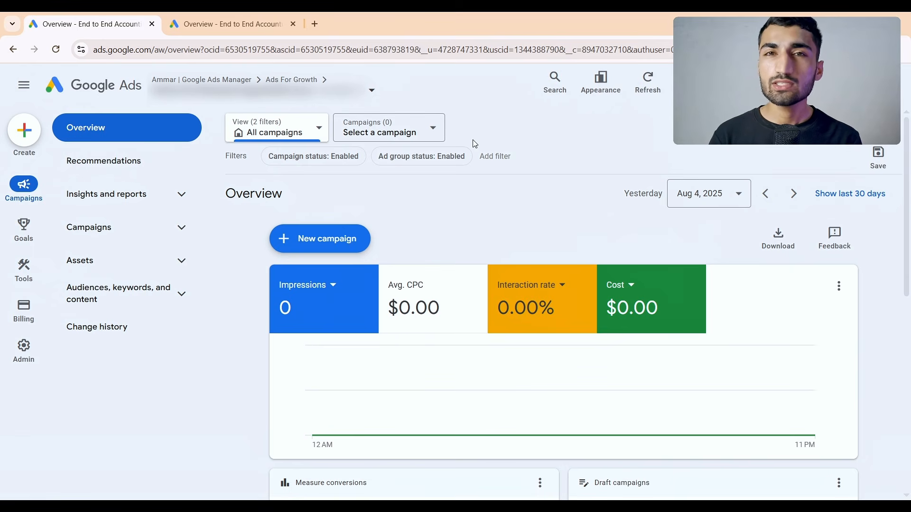
click(347, 239)
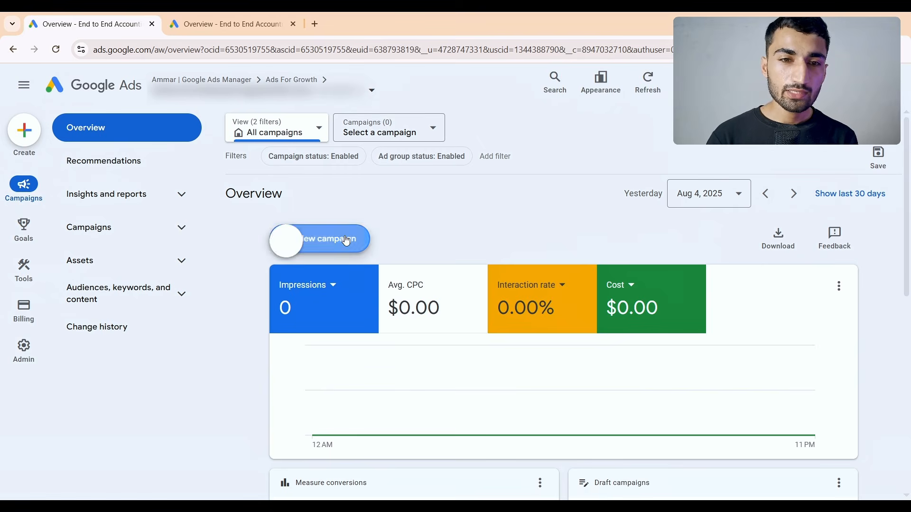
click(347, 243)
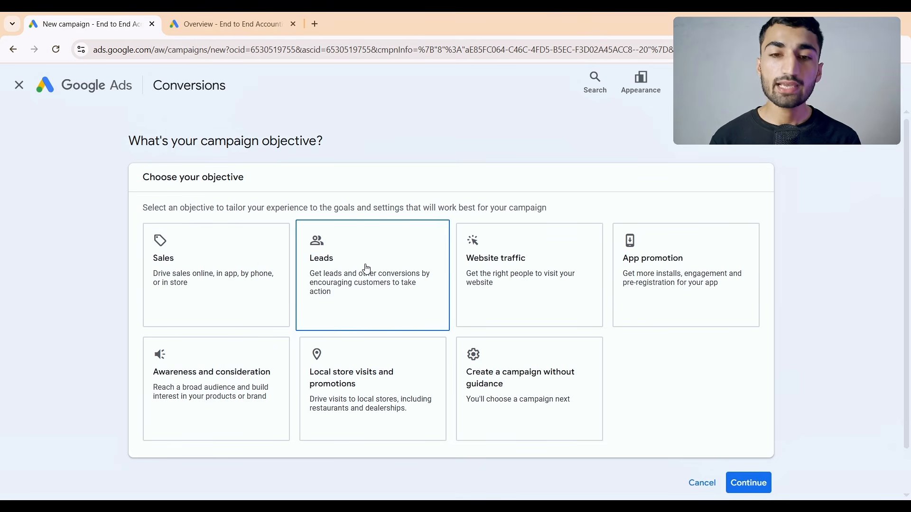
scroll(367, 269, down, 1)
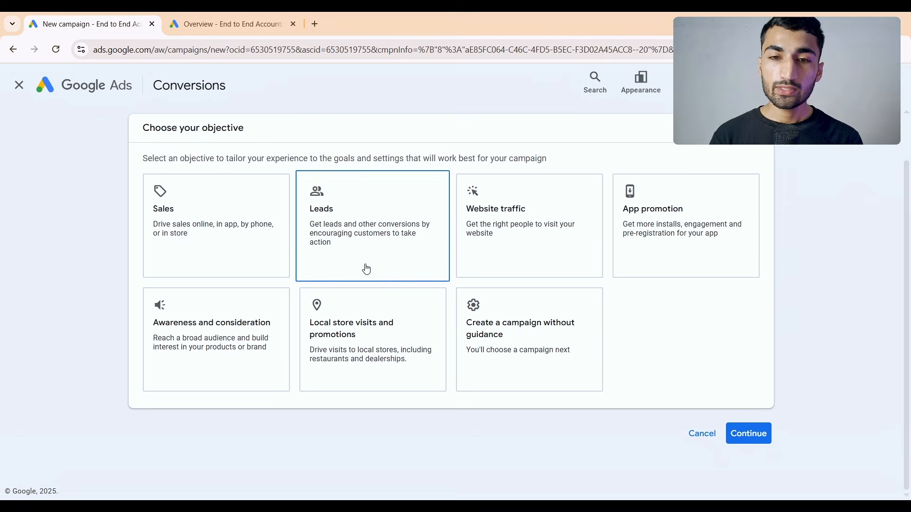
click(523, 349)
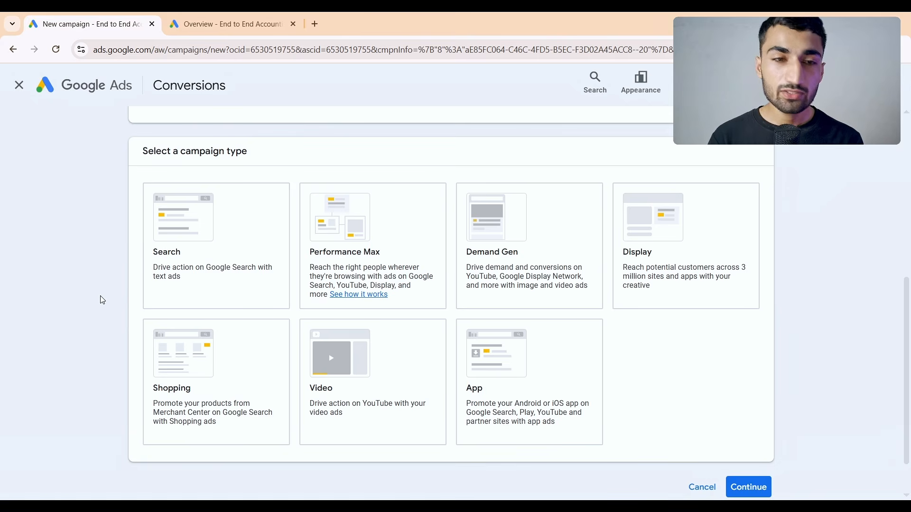
Step: Choose Search as the campaign type and keep the account-default phone call and lead form conversion goals
click(178, 252)
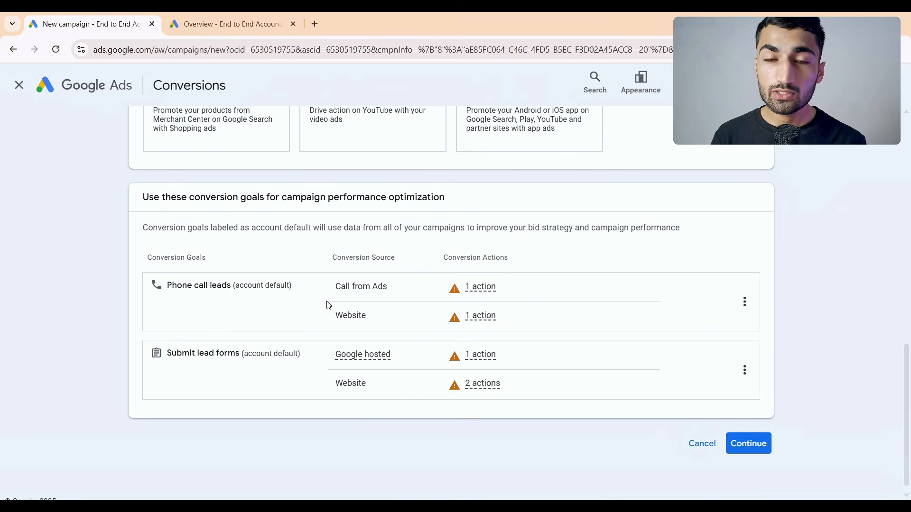
scroll(328, 305, down, 1)
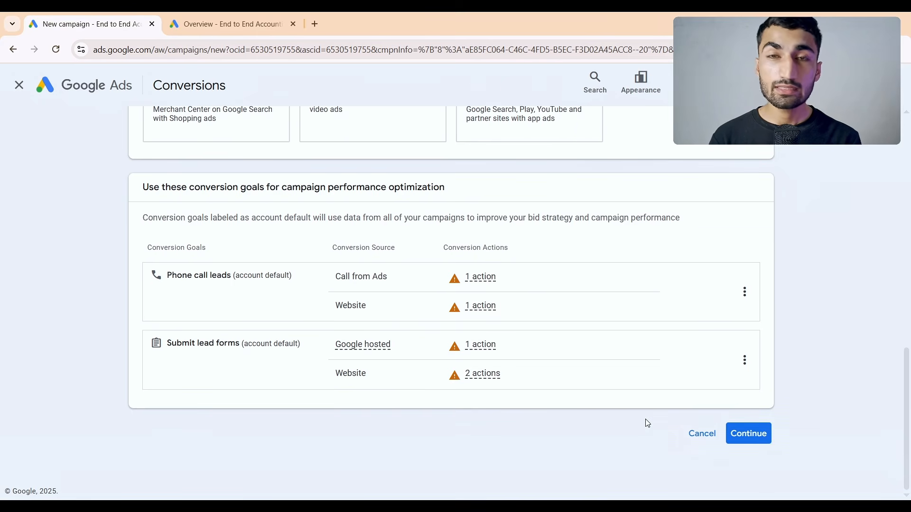
click(749, 433)
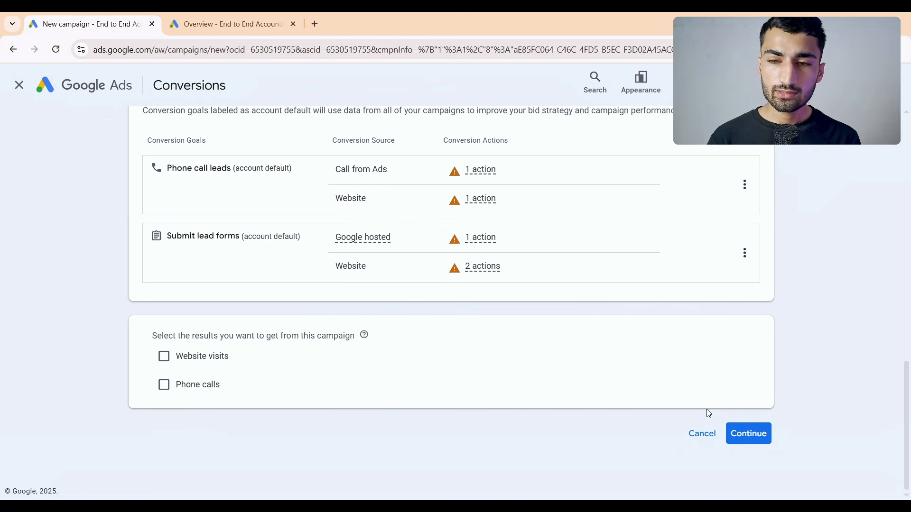
click(748, 433)
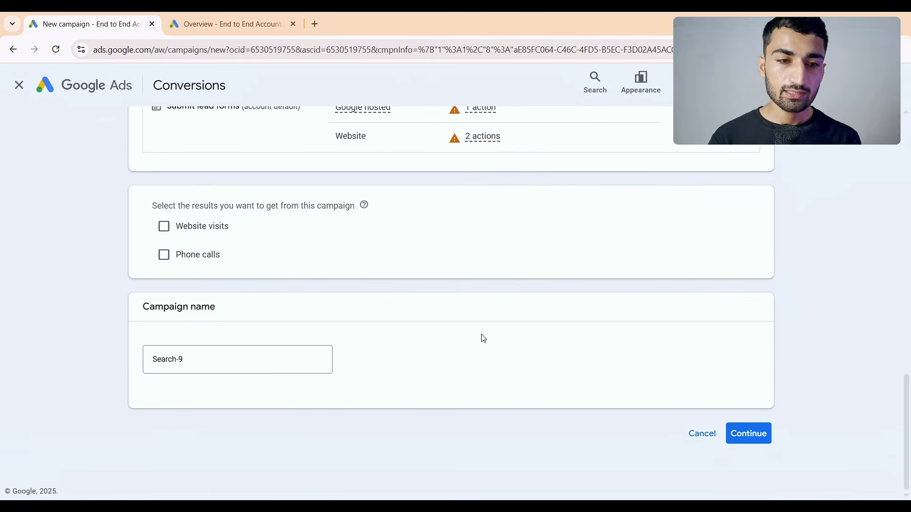
Step: Name the campaign "Leads - Commerc + Residen" and start it as a new campaign instead of finishing a saved draft
click(230, 352)
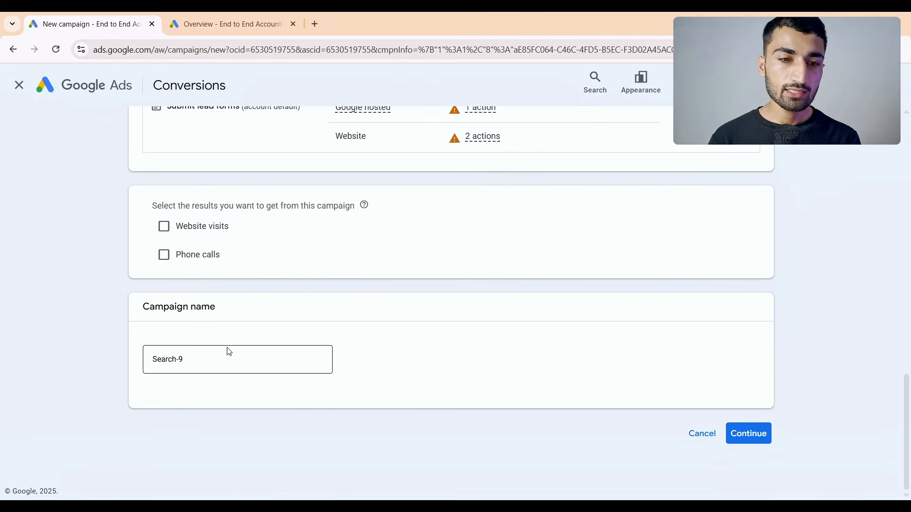
triple_click(194, 357)
text(Leads - Commerc + Residen)
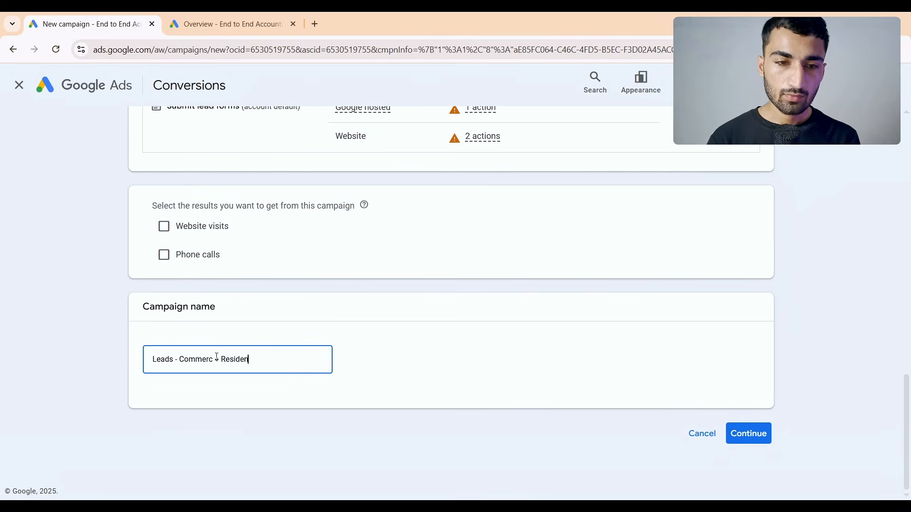
click(458, 369)
click(745, 434)
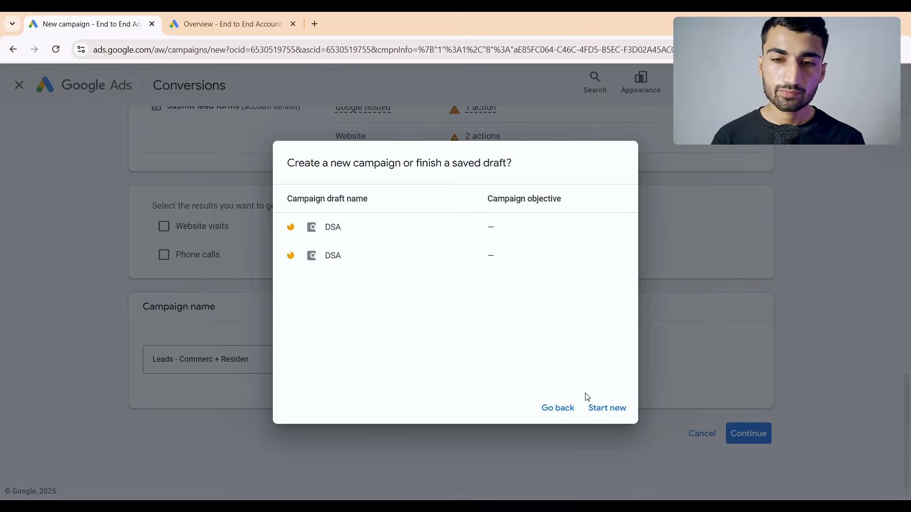
click(606, 408)
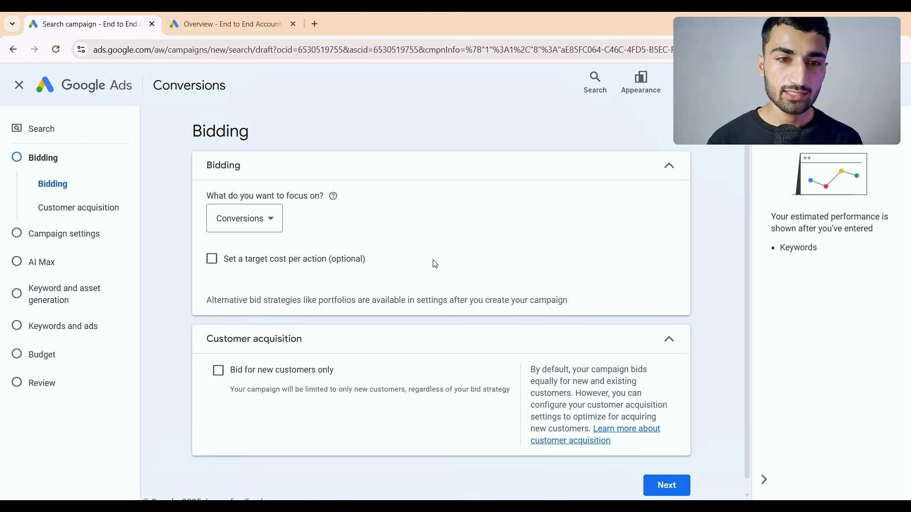
Step: Set the bidding focus to Clicks, leaving the maximum cost per click bid limit off
click(271, 217)
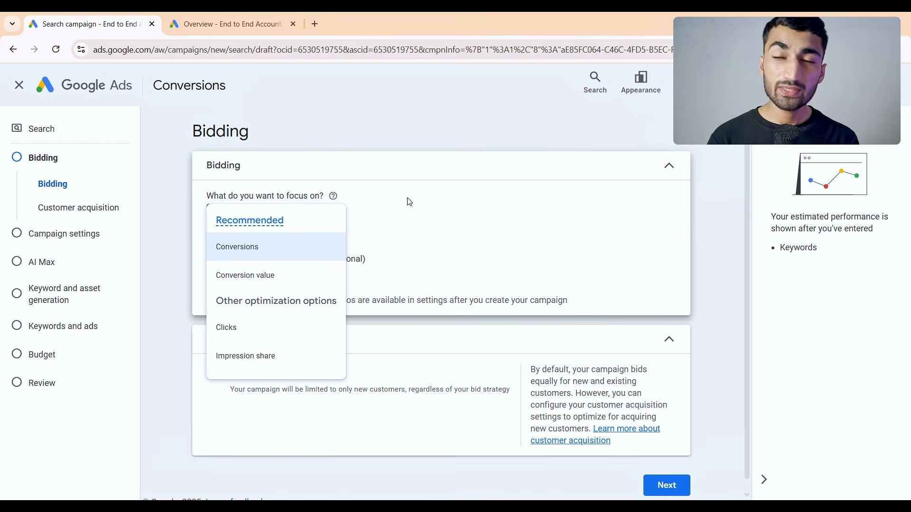
click(260, 333)
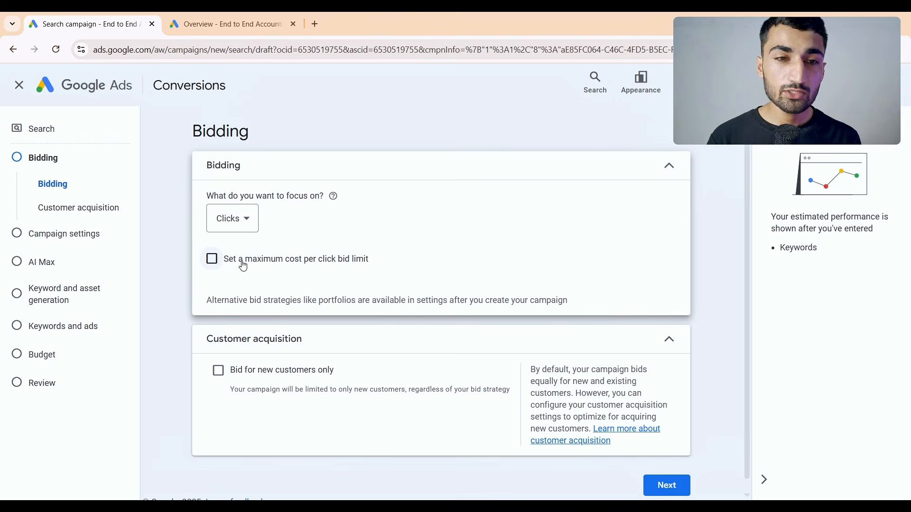
click(214, 261)
click(214, 261)
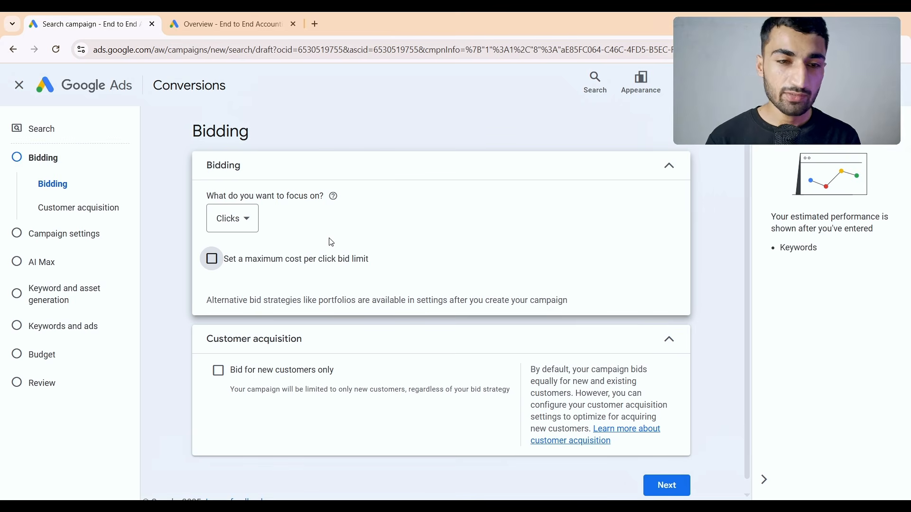
Step: Accept the bidding settings and exclude the Google Search Partners Network from the campaign, leaving the Google Display Network off
scroll(331, 242, down, 1)
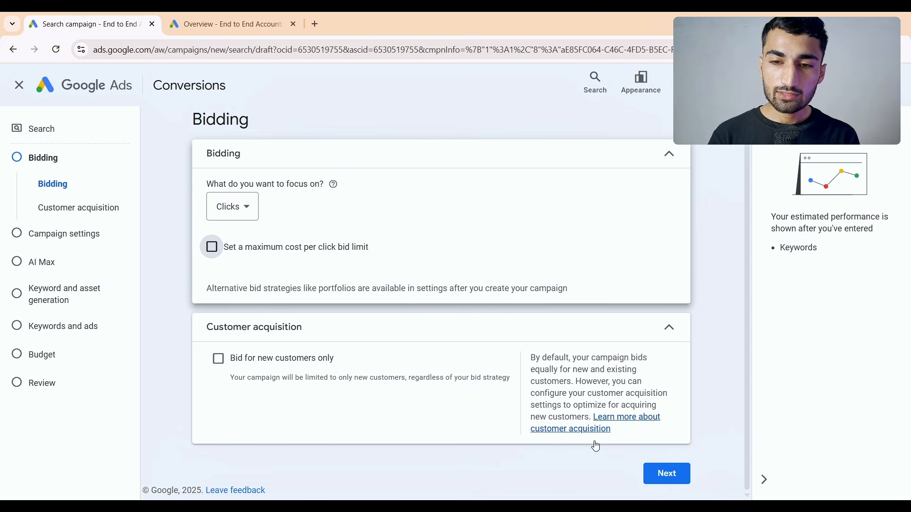
click(680, 487)
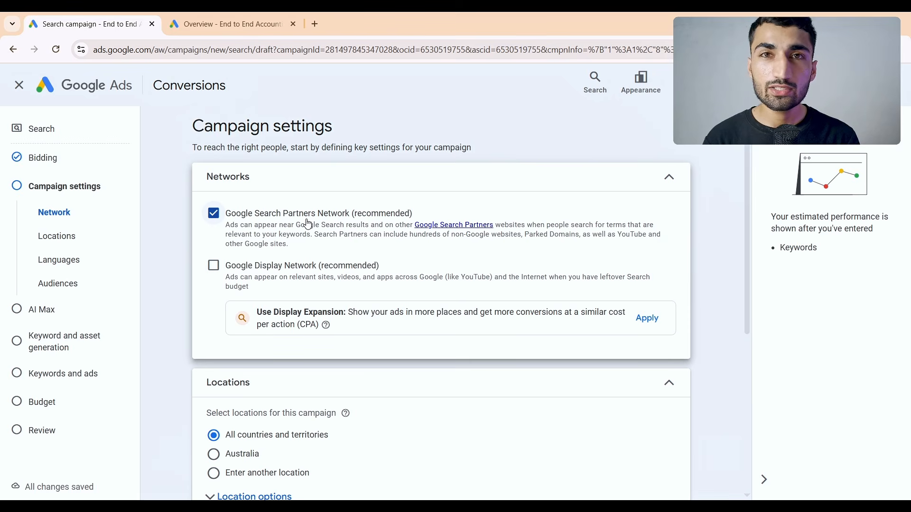
click(215, 216)
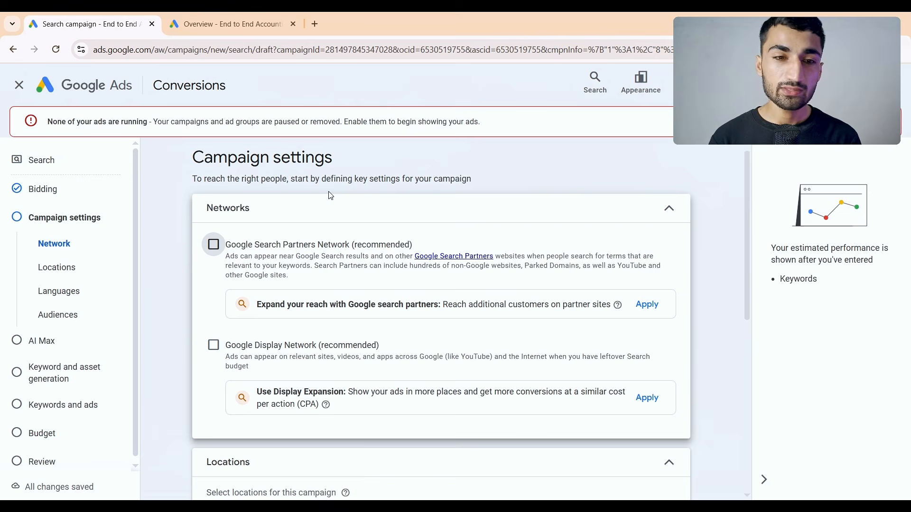
scroll(330, 195, down, 3)
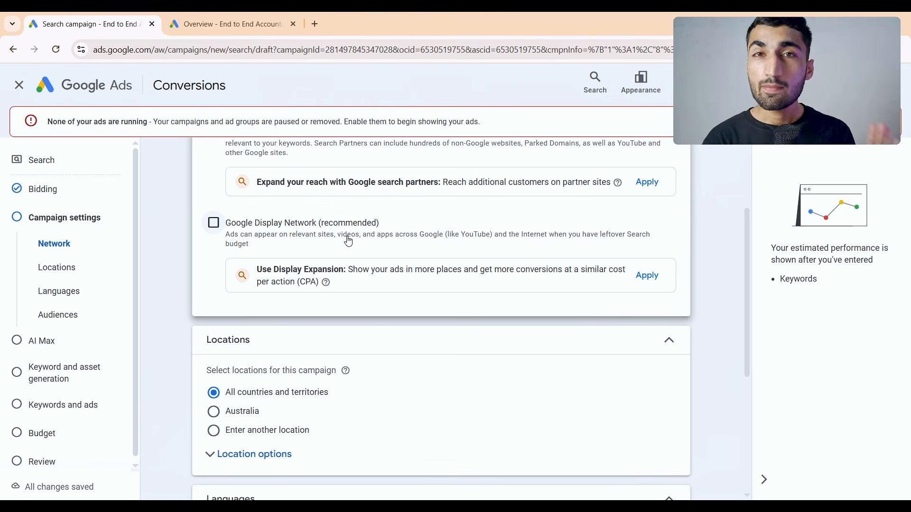
scroll(349, 241, up, 2)
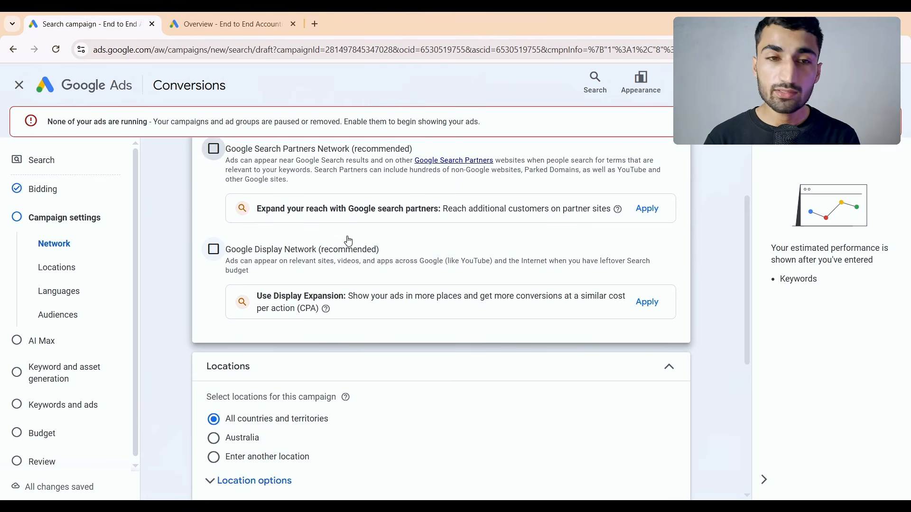
Step: Expand the location options and use the advanced location search to include the United States as the campaign's target country
scroll(349, 241, down, 5)
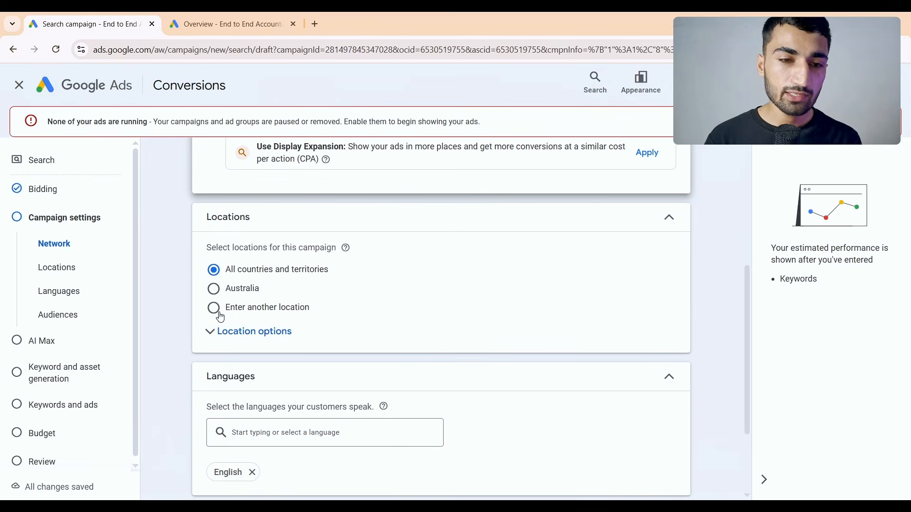
click(244, 331)
click(257, 279)
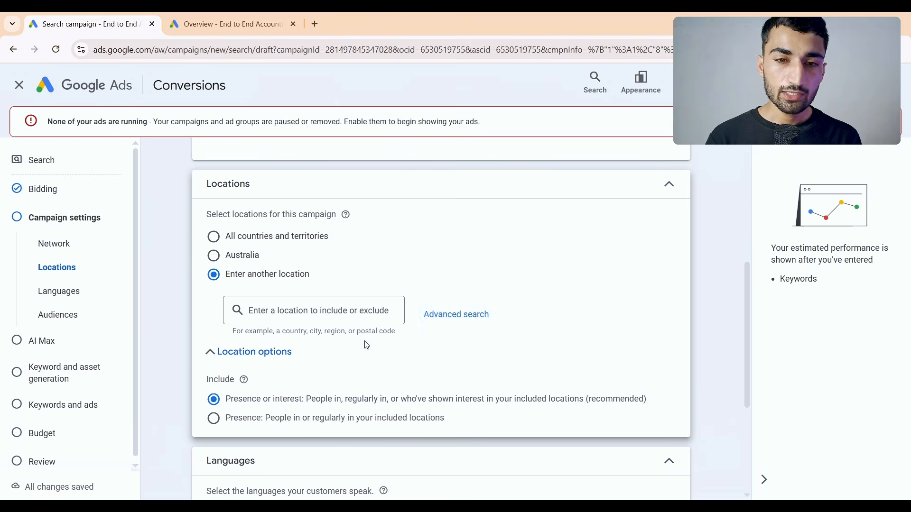
click(452, 323)
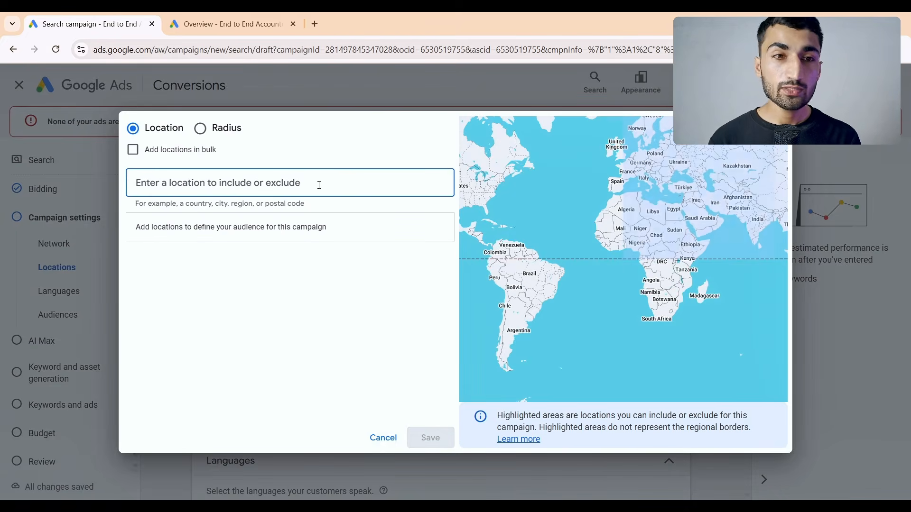
text(united)
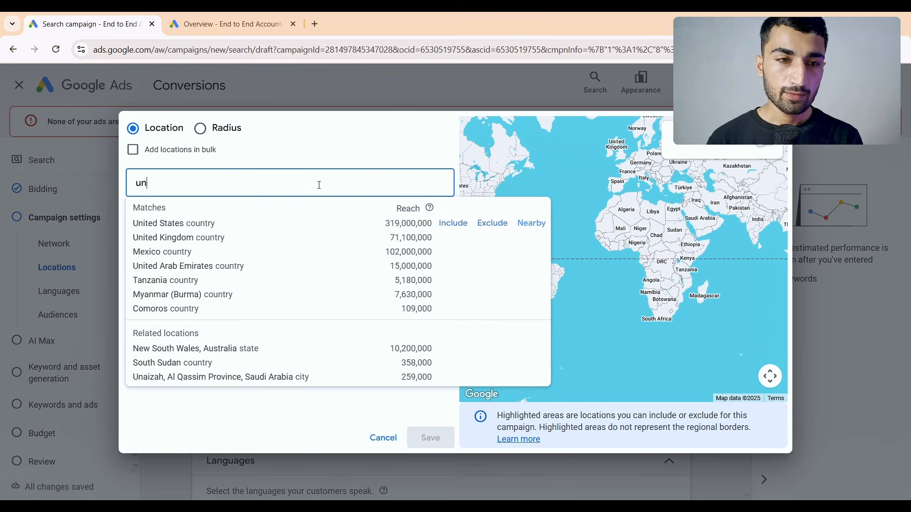
click(453, 224)
click(431, 437)
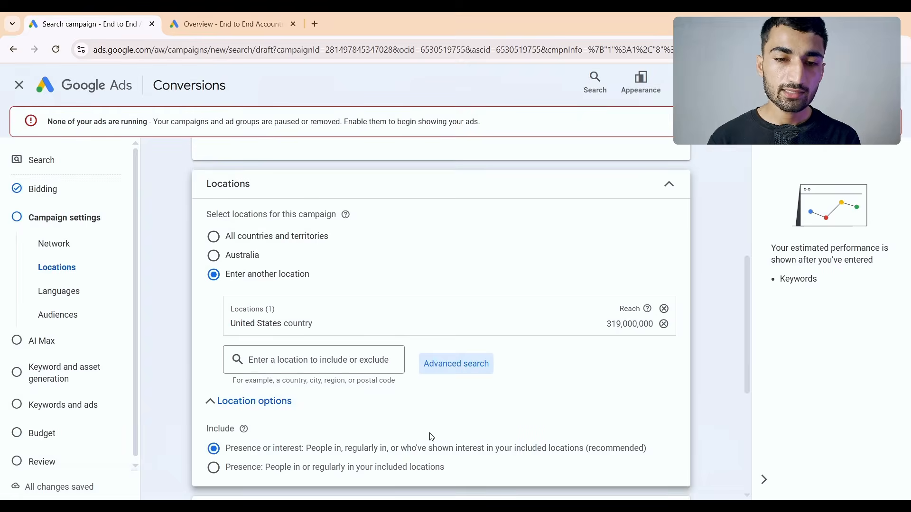
Step: Limit location targeting to "Presence: People in or regularly in your included locations"
scroll(440, 369, down, 4)
scroll(439, 368, up, 3)
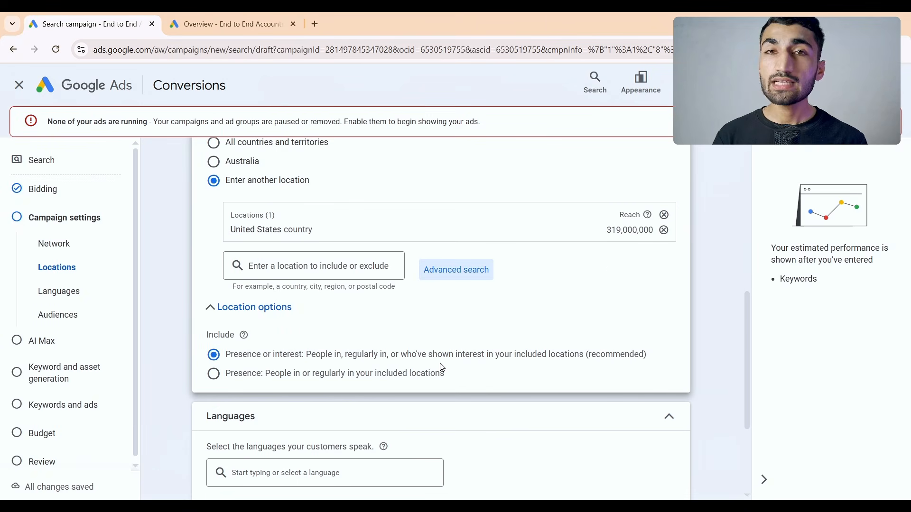
scroll(442, 368, down, 1)
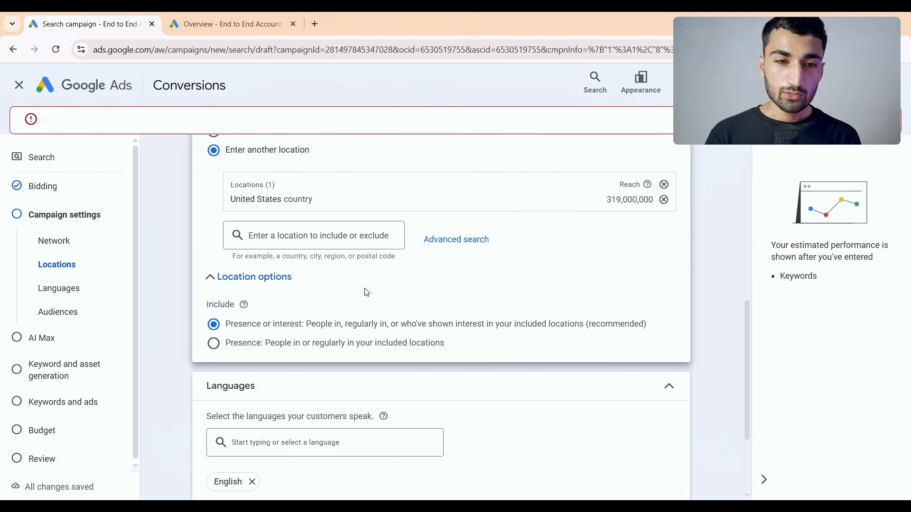
scroll(366, 290, down, 1)
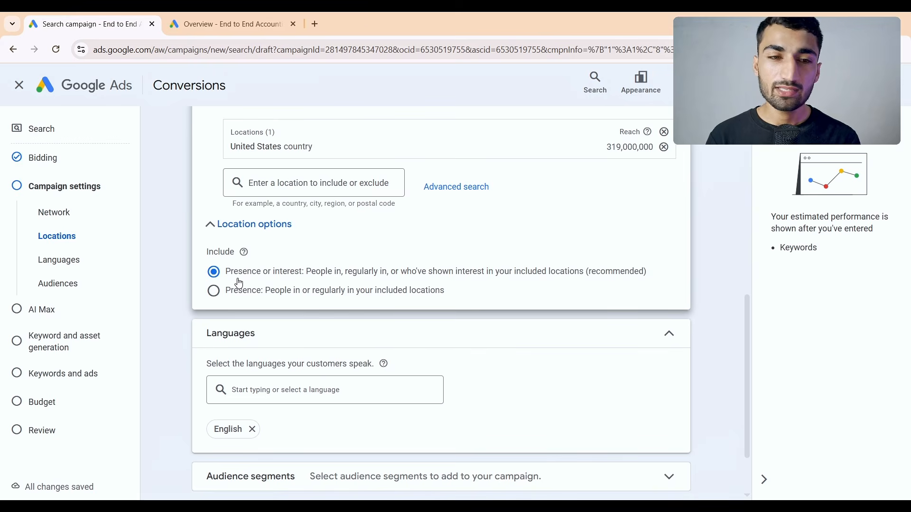
click(213, 291)
Step: Add all the recent and suggested audience segments to the campaign, keeping the targeting setting on Observation and the language English
scroll(343, 307, down, 2)
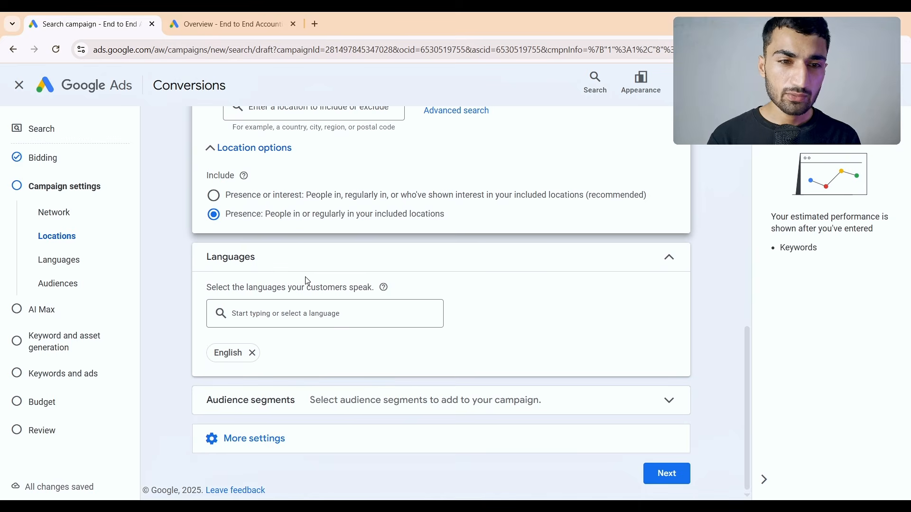
click(461, 411)
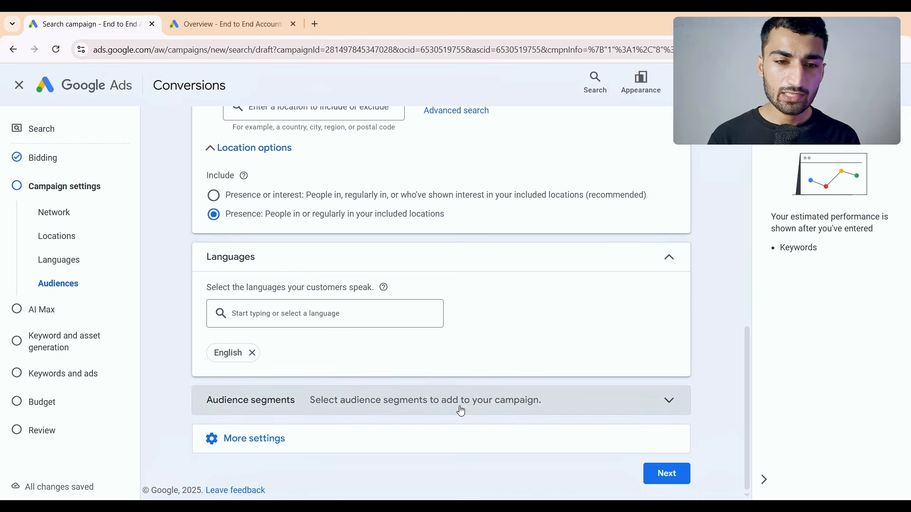
scroll(461, 411, down, 5)
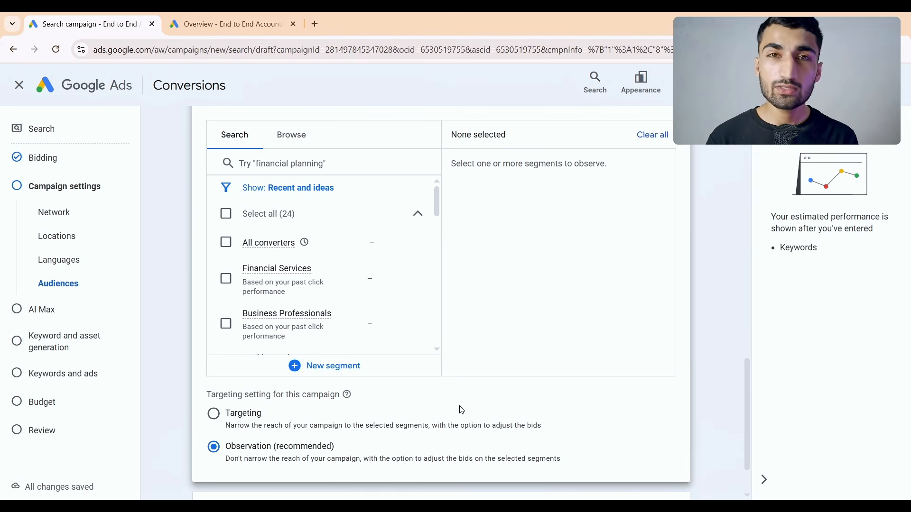
scroll(463, 410, down, 1)
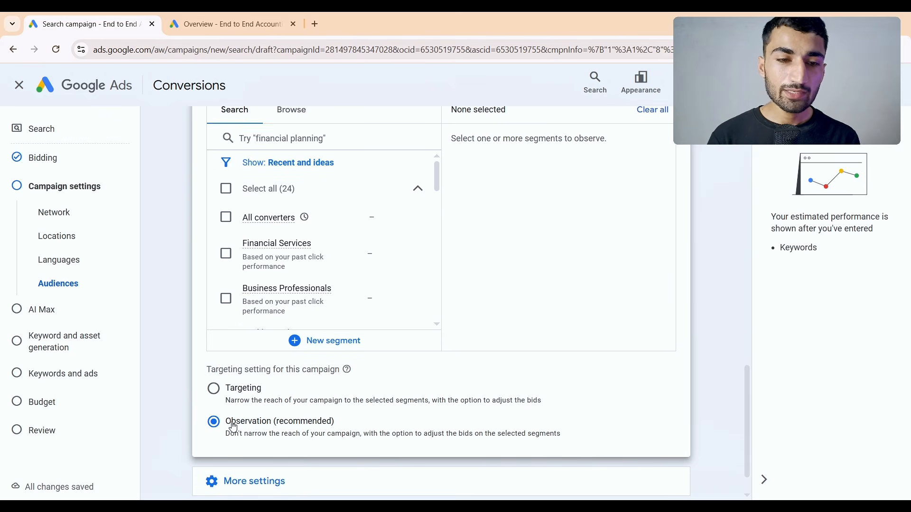
scroll(232, 426, up, 5)
scroll(232, 422, down, 2)
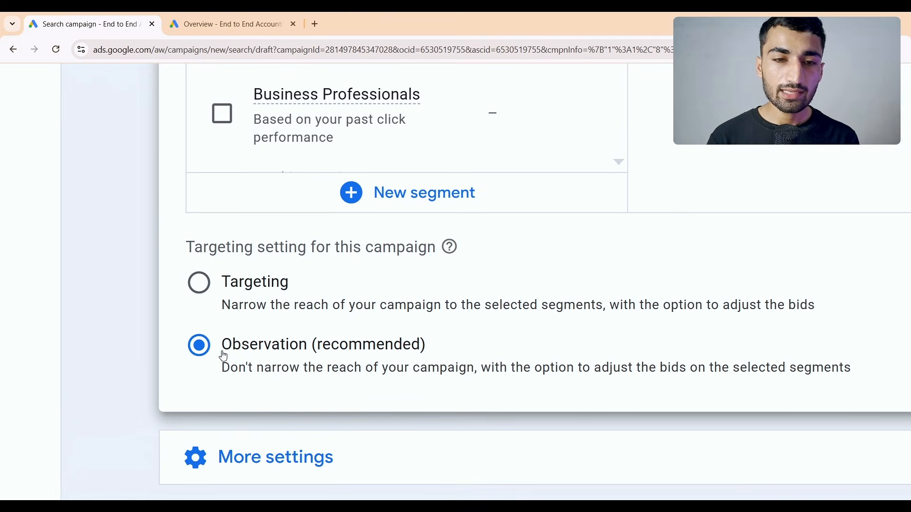
scroll(333, 356, down, 5)
scroll(256, 214, up, 1)
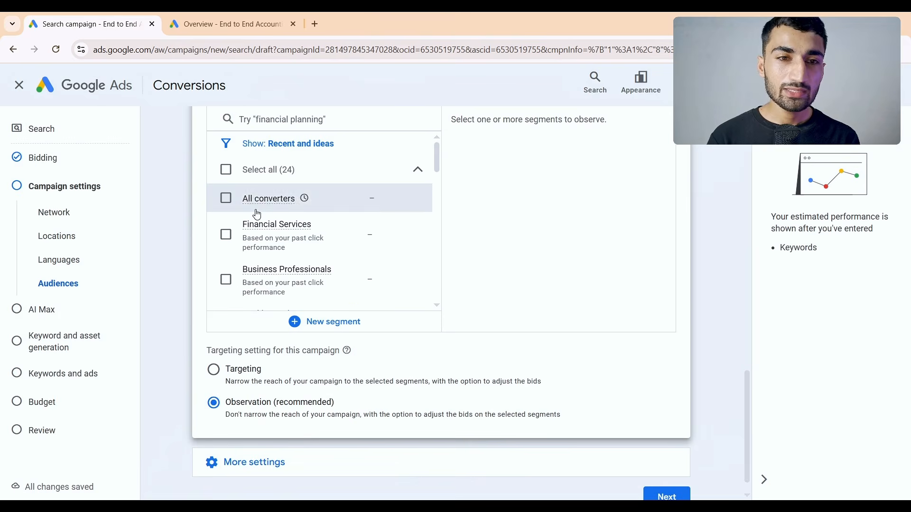
click(230, 174)
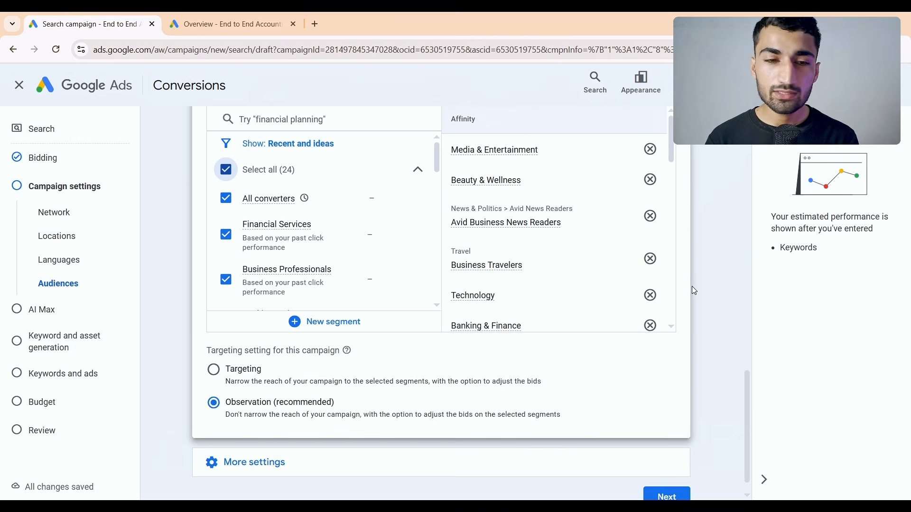
scroll(692, 286, down, 1)
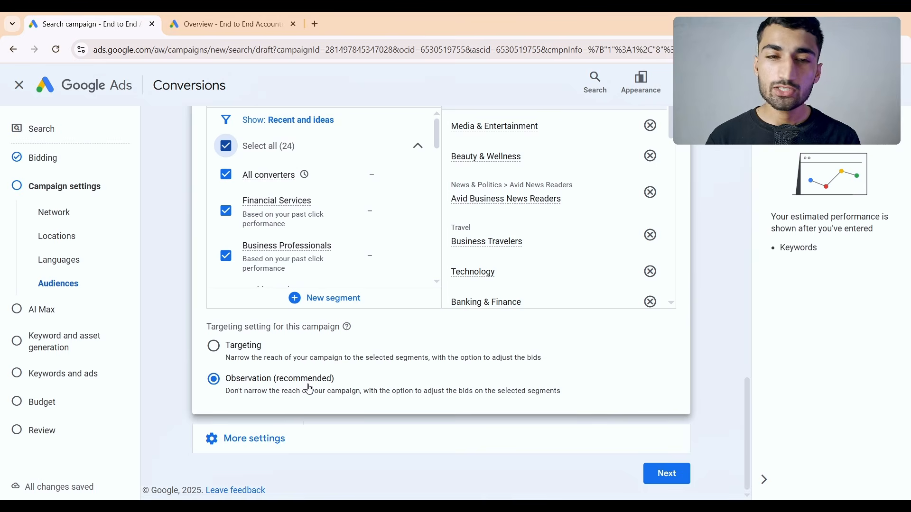
Step: Set the ad schedule to run on Mondays - Fridays from 09:00 to 17:00
click(295, 437)
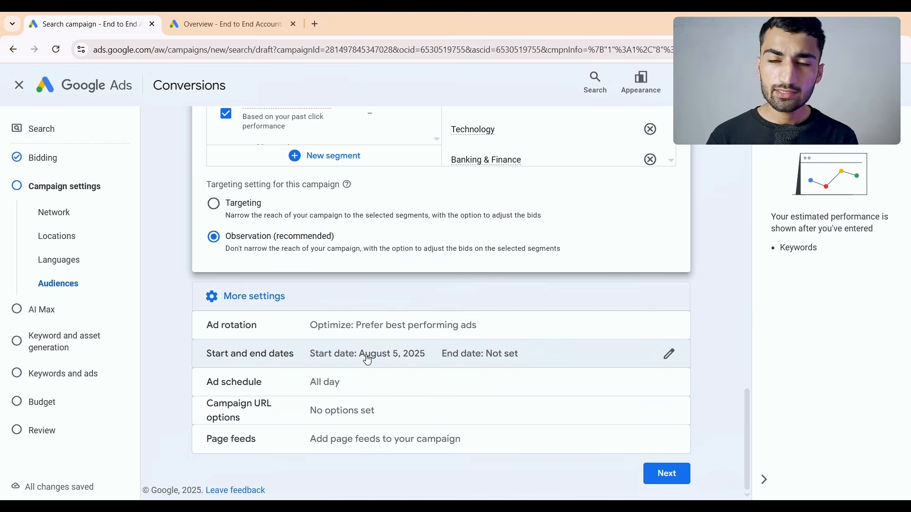
click(346, 383)
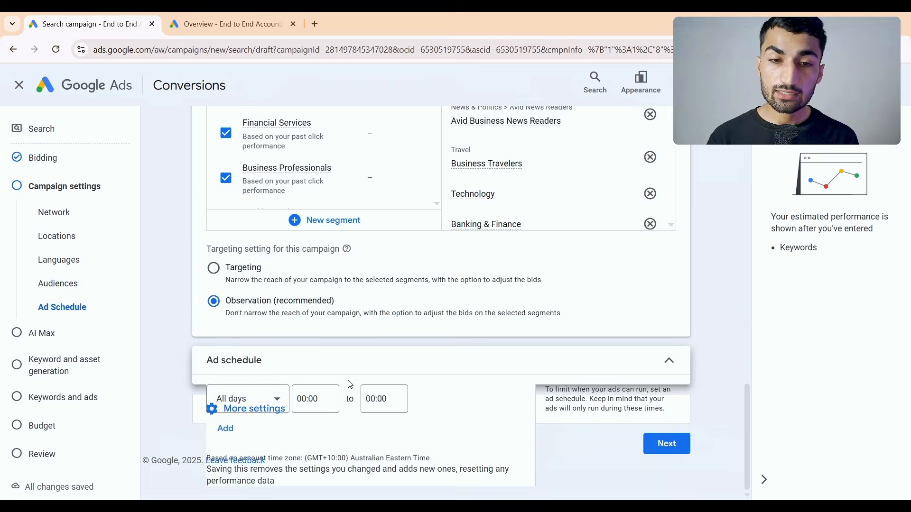
scroll(323, 347, down, 2)
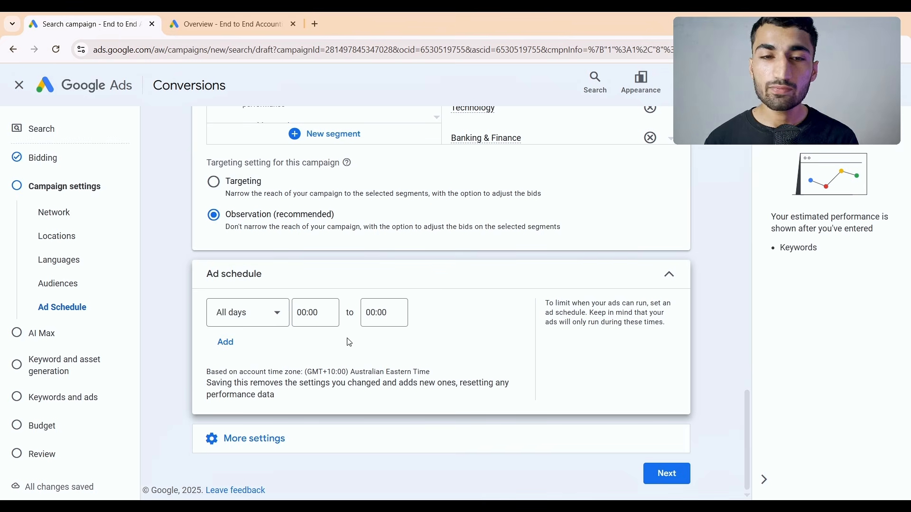
click(263, 319)
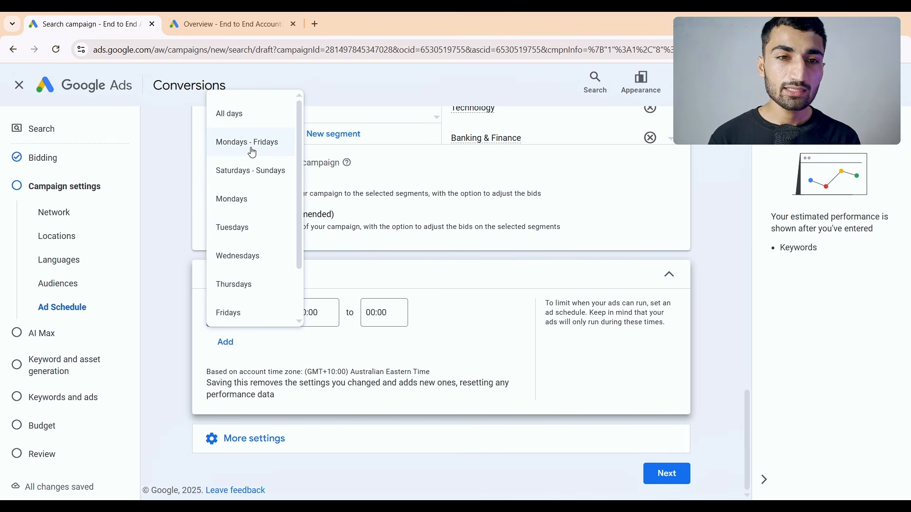
click(252, 143)
click(332, 316)
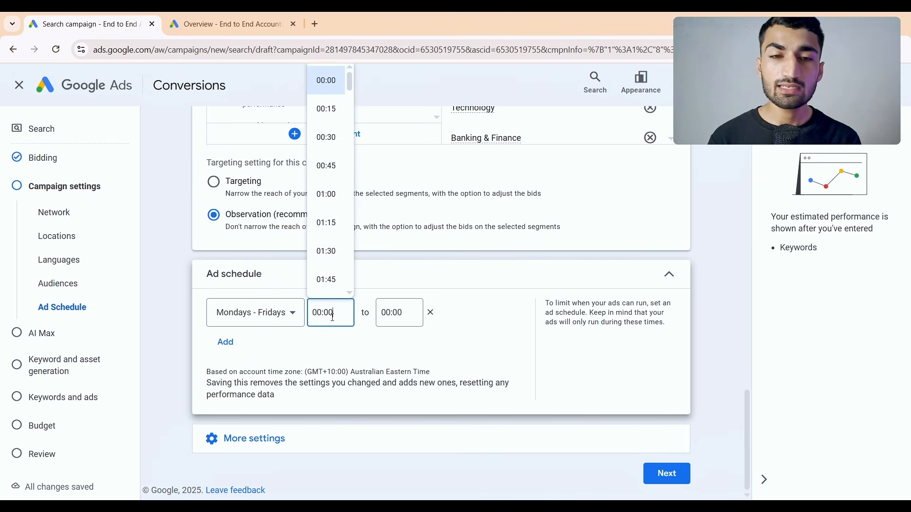
scroll(334, 245, down, 10)
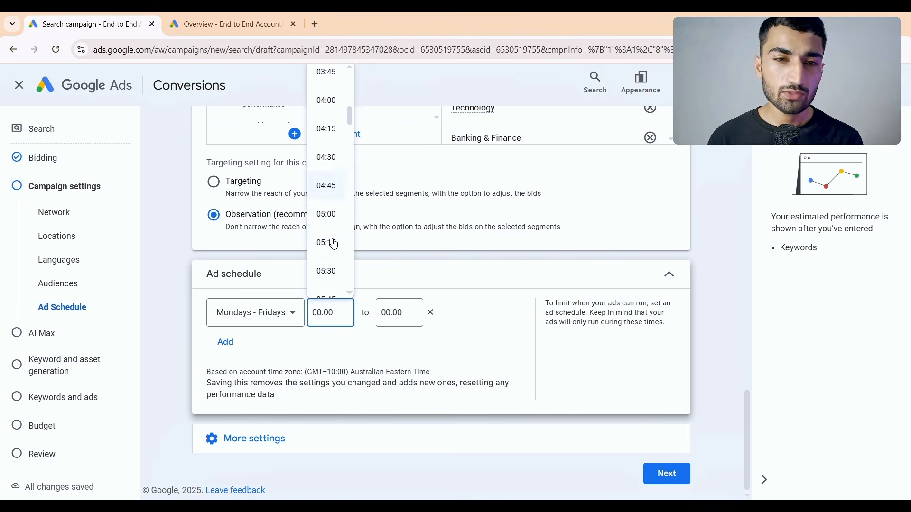
scroll(334, 245, down, 3)
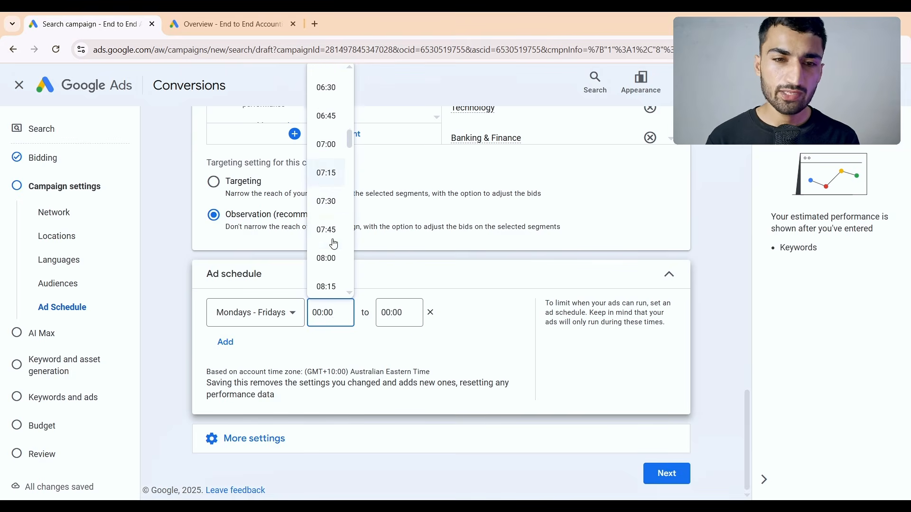
click(332, 237)
click(390, 312)
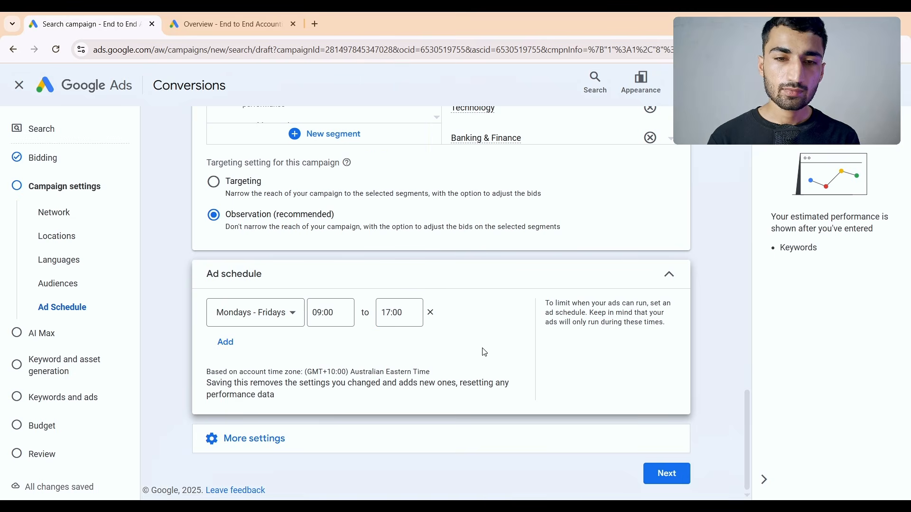
Step: Advance from the campaign settings to the keywords and ads page, leaving AI Max off and skipping keyword and asset generation
click(420, 441)
scroll(420, 441, down, 2)
scroll(420, 442, down, 1)
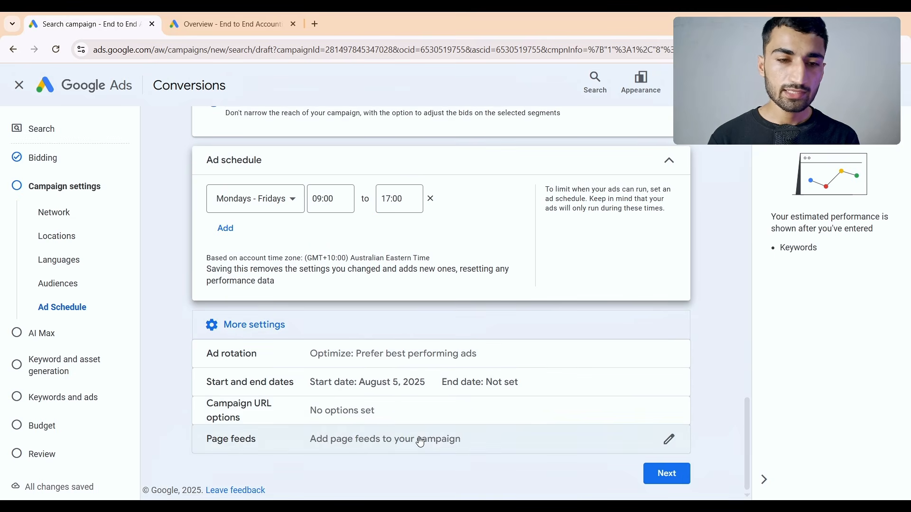
click(664, 474)
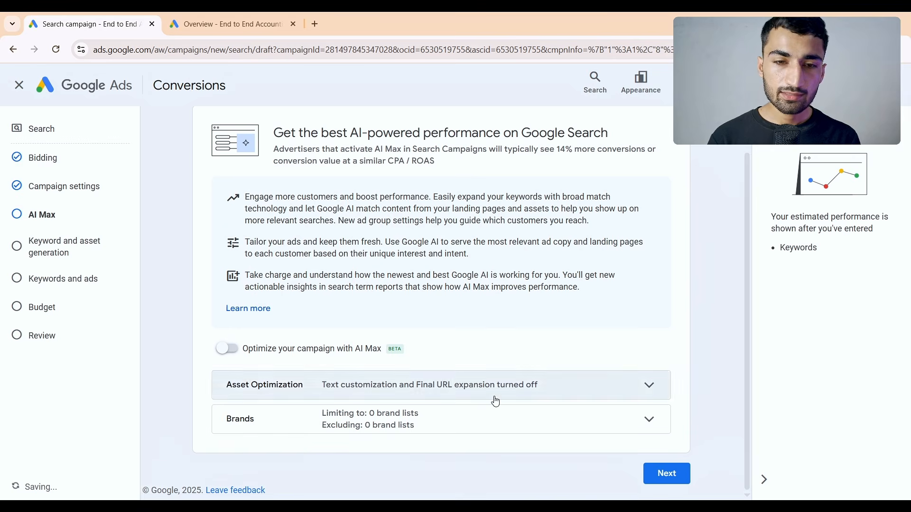
click(664, 473)
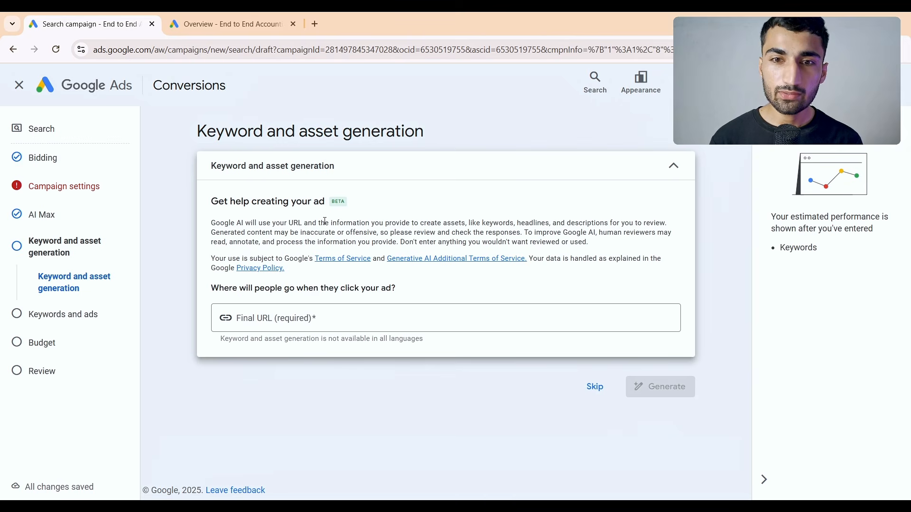
click(593, 389)
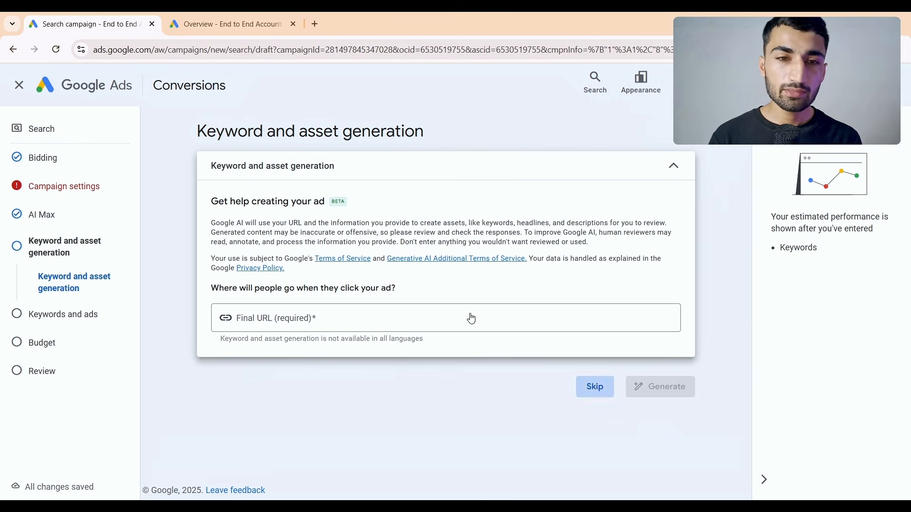
scroll(584, 389, down, 1)
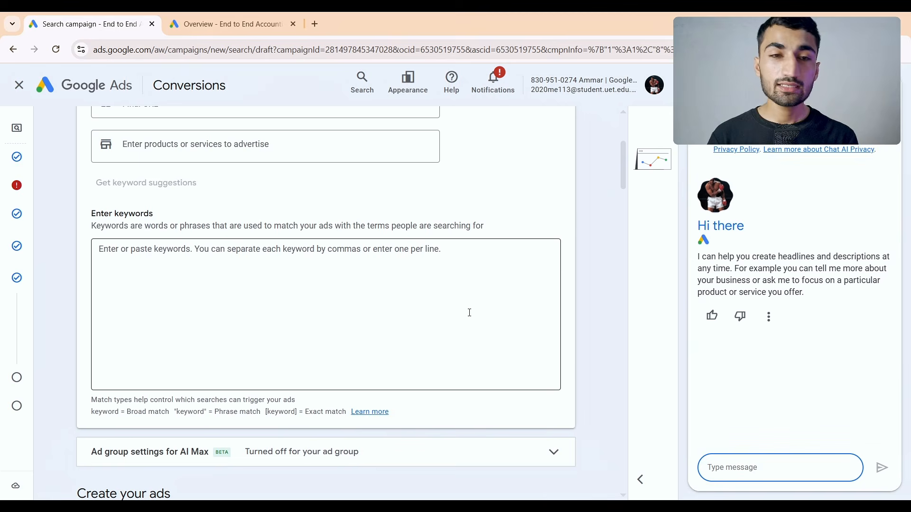
Step: Switch to the Google Ads overview tab and open Keyword Planner's Discover new keywords form with the option to start from keywords
click(230, 26)
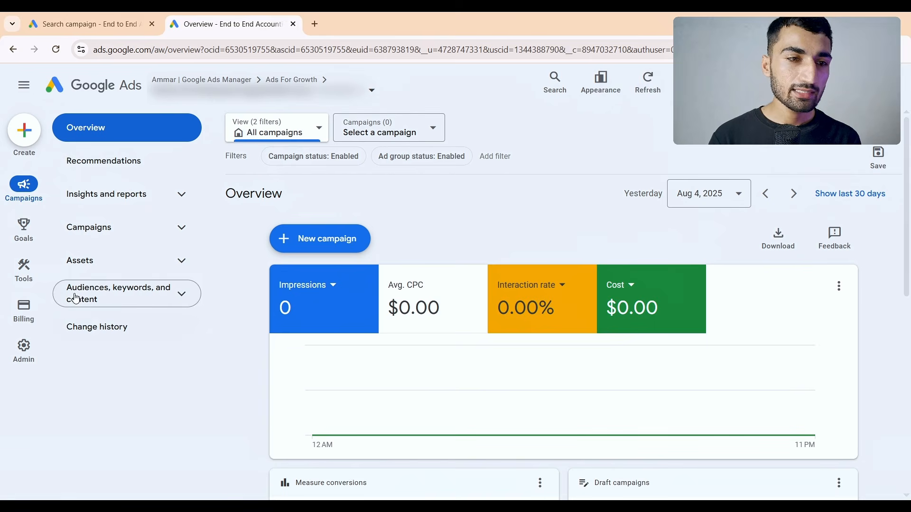
click(16, 272)
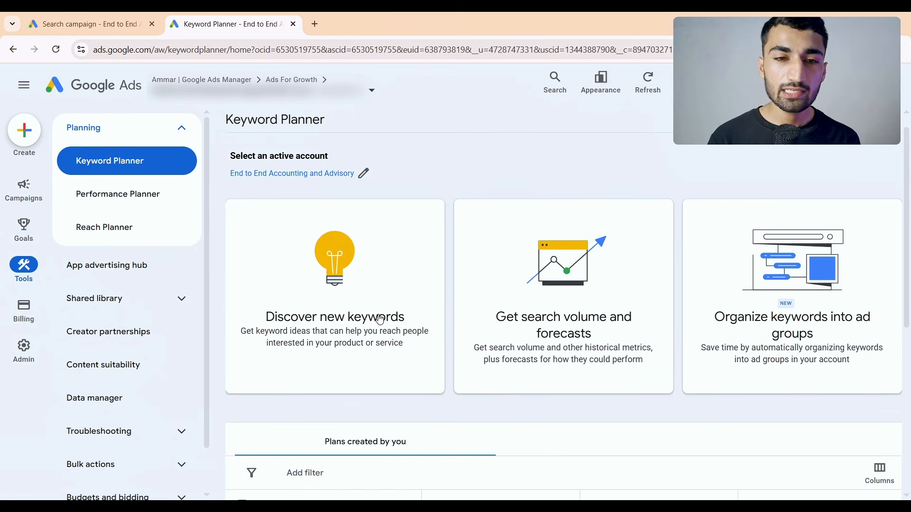
click(355, 327)
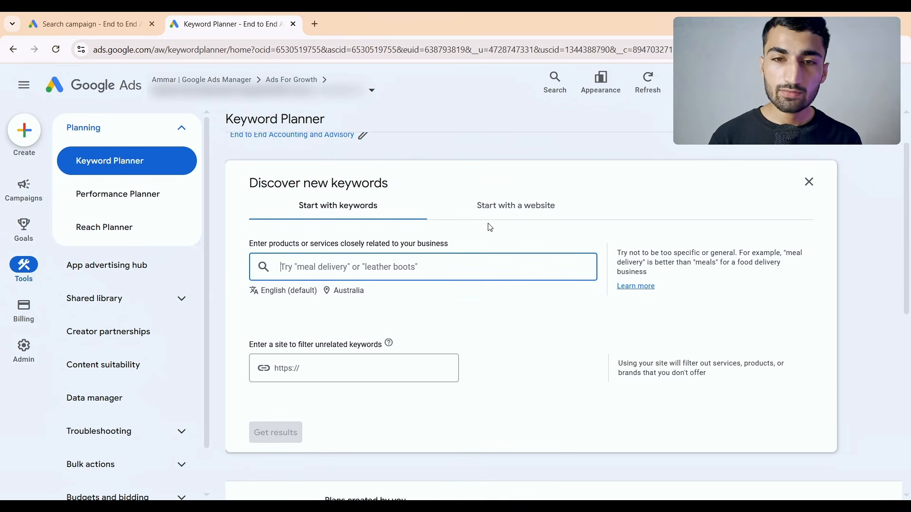
click(494, 211)
click(376, 207)
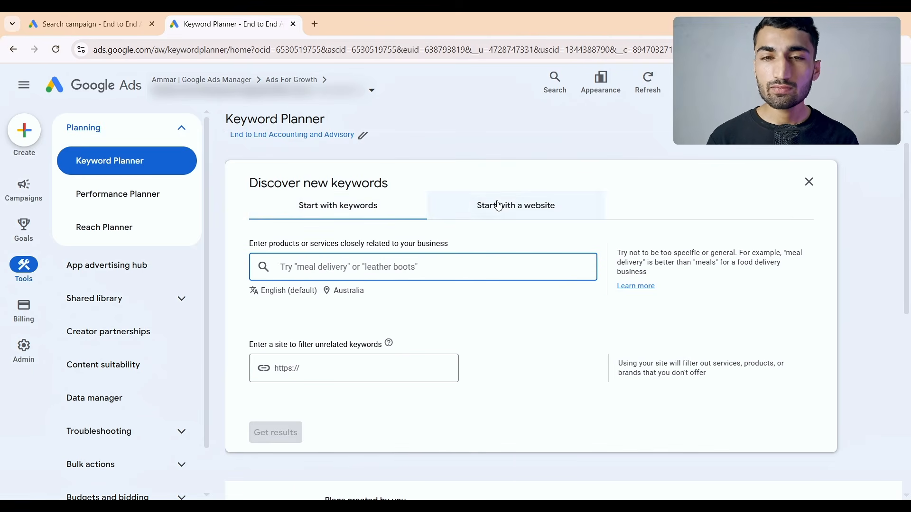
click(494, 205)
click(361, 204)
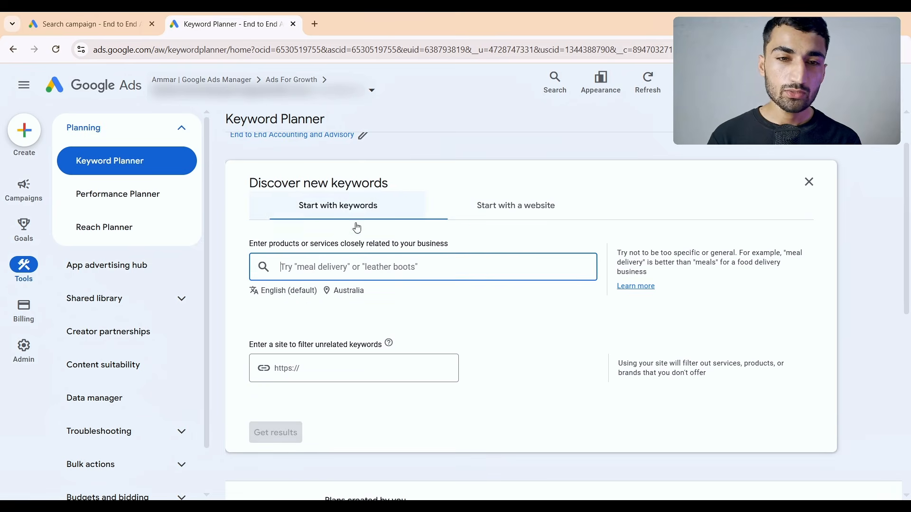
Step: Enter "residential cleaning" as the product or service for the keyword search
scroll(349, 235, down, 1)
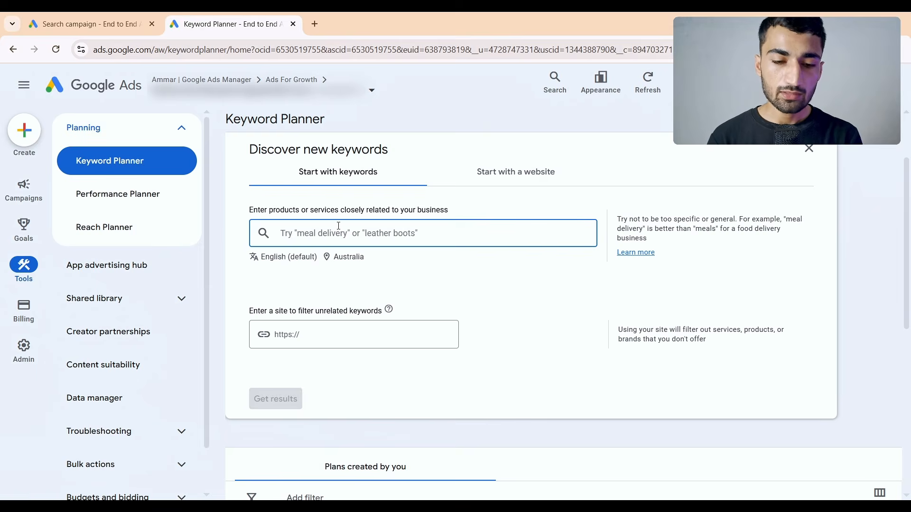
text(reside)
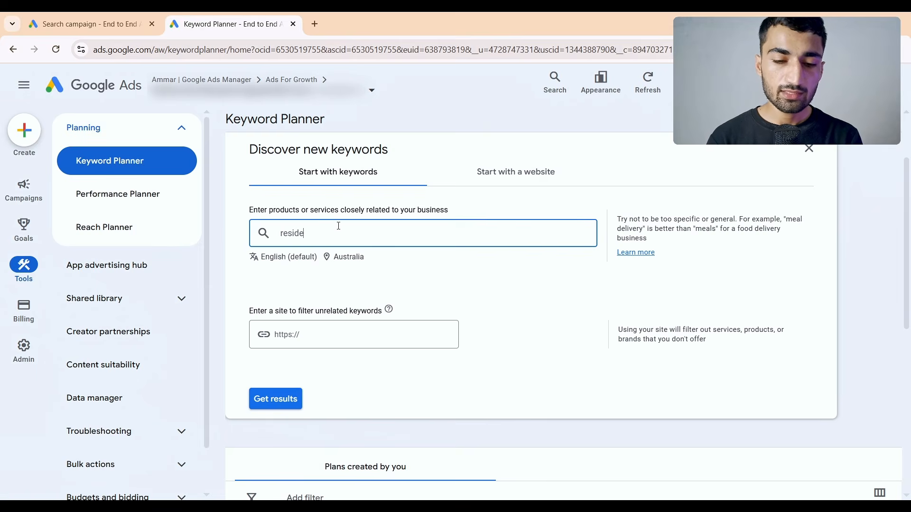
text(ntial cleaning)
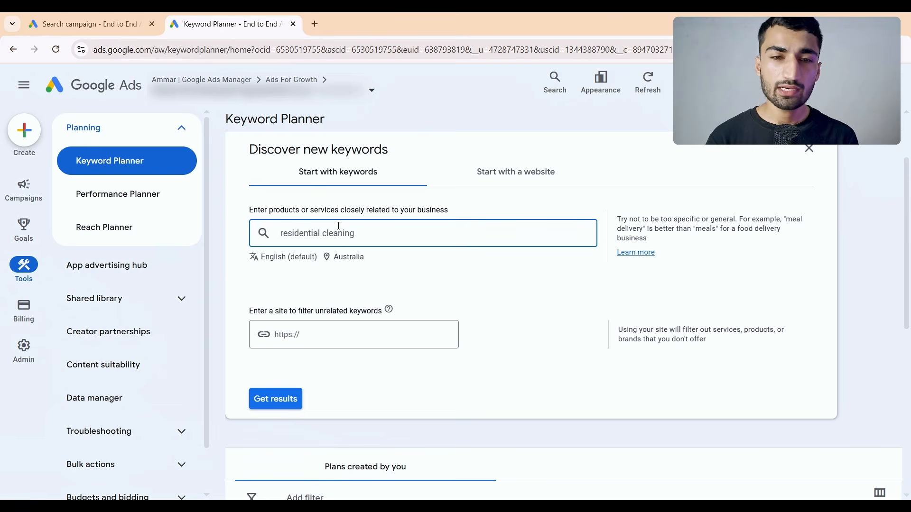
Step: Replace Australia with United States as the keyword search location and save it
click(359, 259)
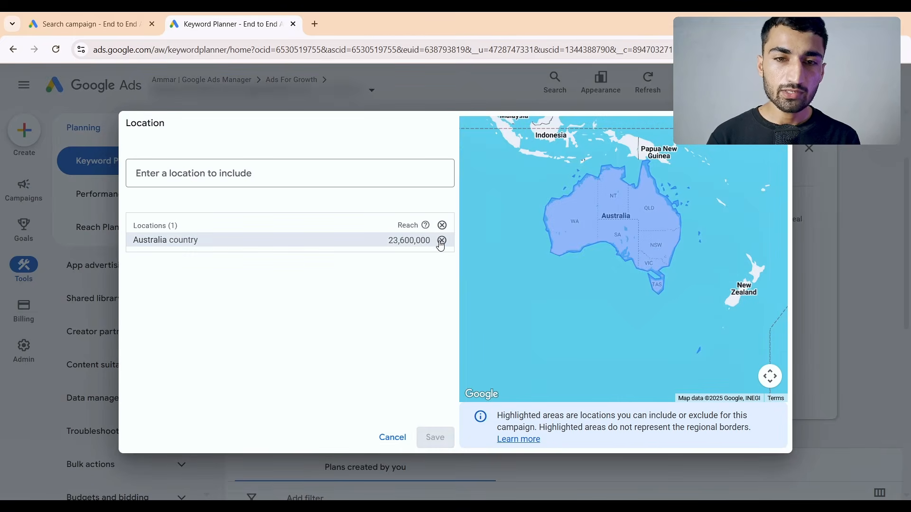
click(442, 241)
click(398, 179)
text(united)
click(451, 211)
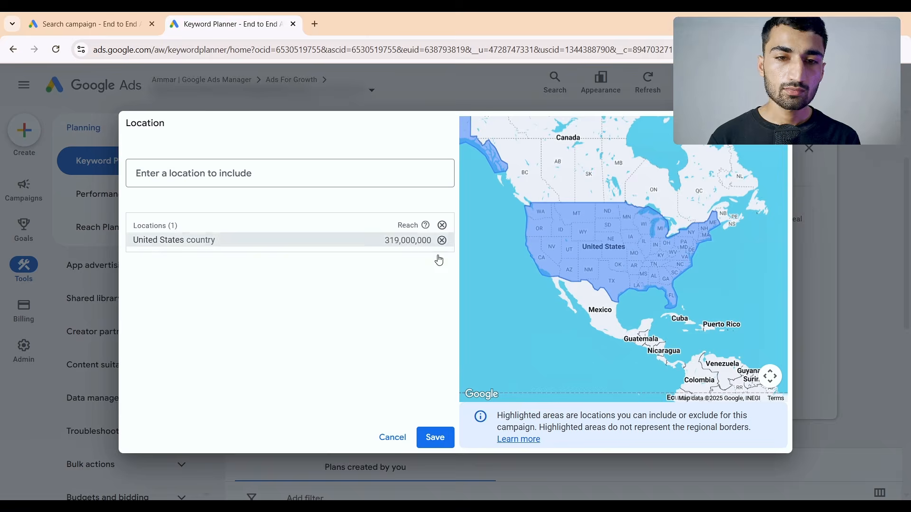
click(443, 439)
Step: Generate the keyword ideas for "residential cleaning" and collapse the side navigation to widen the results
scroll(421, 358, down, 1)
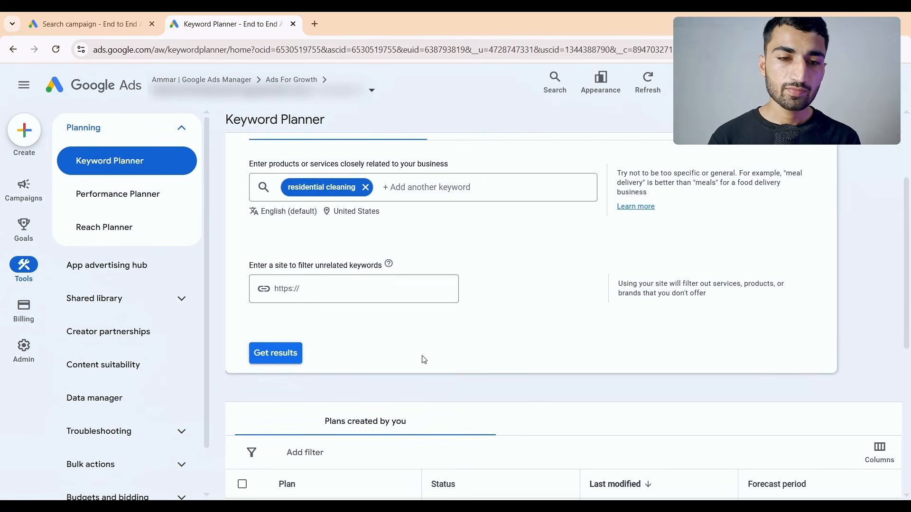
click(276, 353)
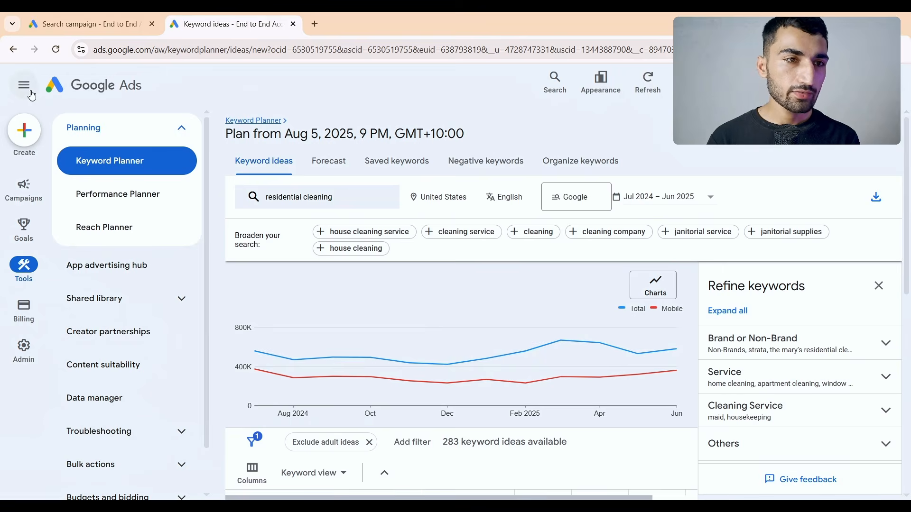
click(30, 91)
scroll(380, 287, down, 2)
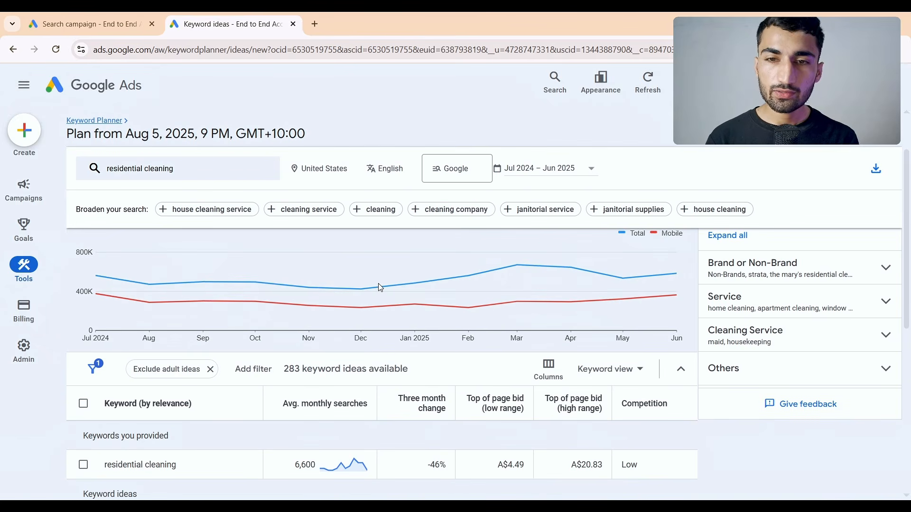
scroll(389, 288, up, 1)
Step: Examine the monthly search volume chart and the available date range presets without changing the period
mouse_move(416, 328)
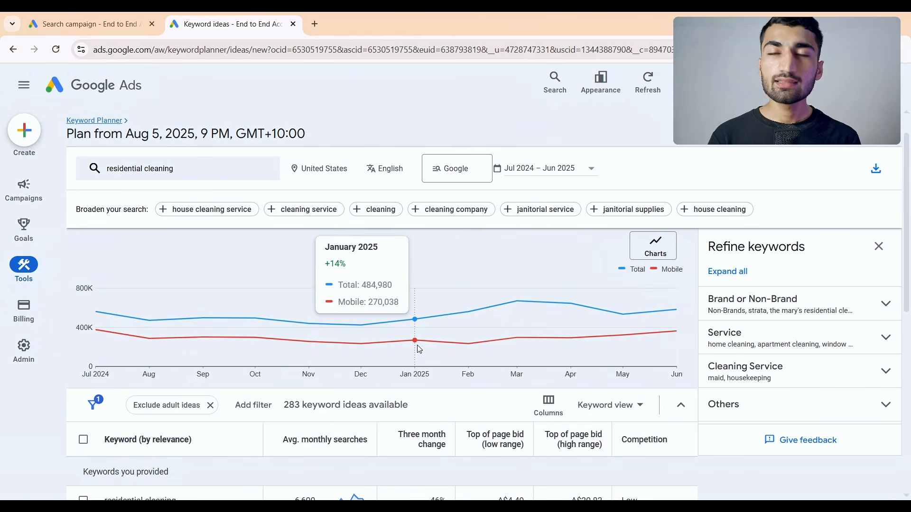
click(553, 178)
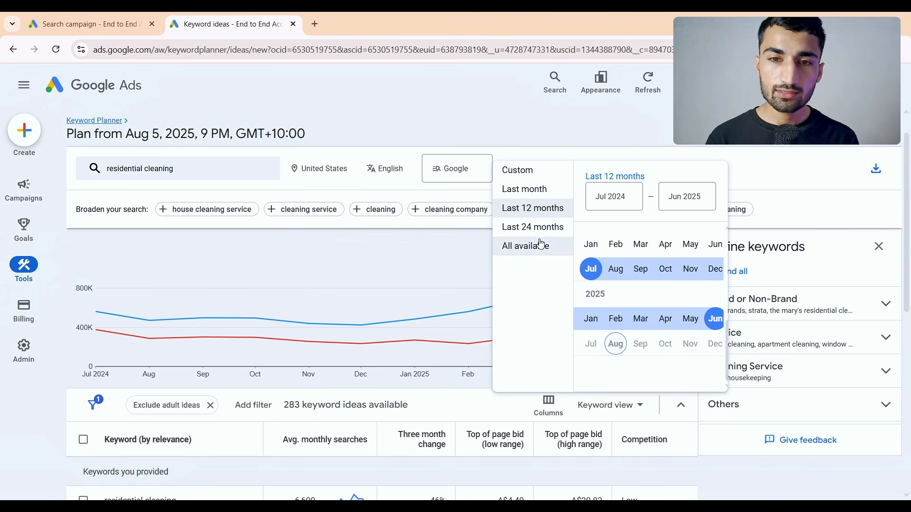
click(587, 129)
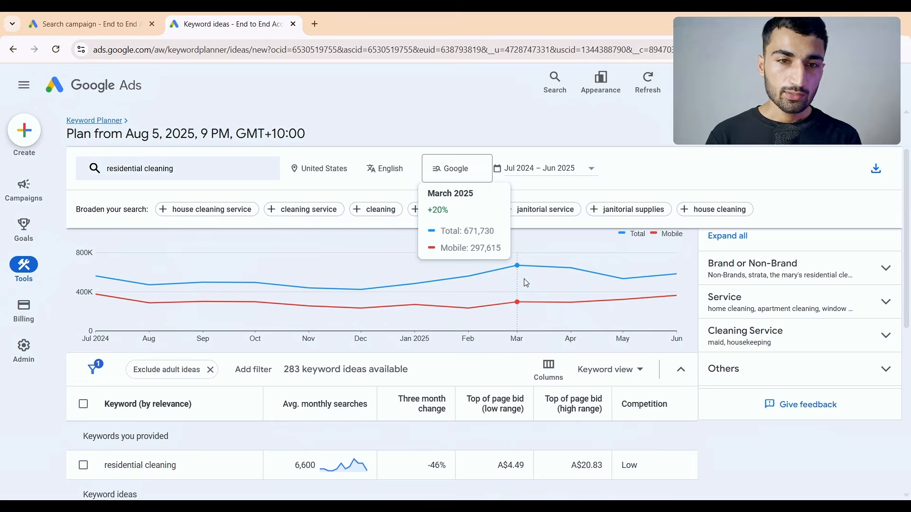
Step: Sort the keyword ideas by average monthly searches, highest first
scroll(494, 309, down, 2)
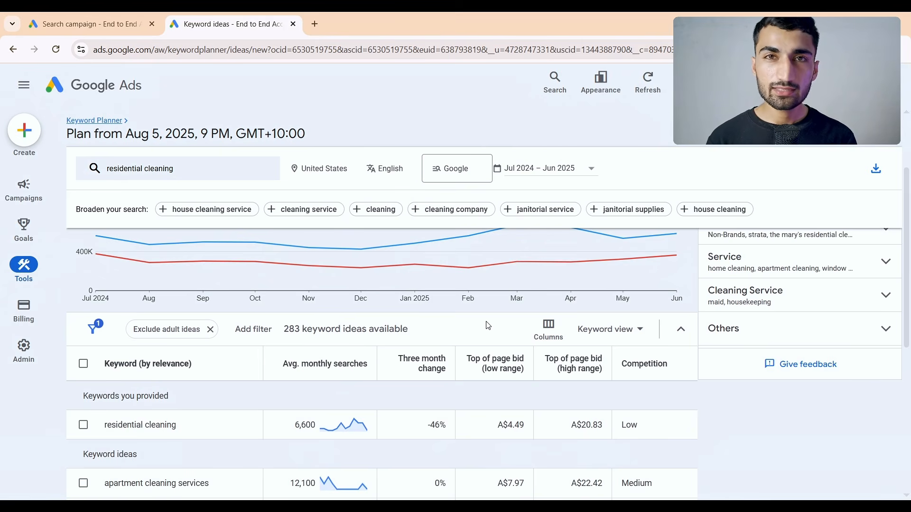
scroll(489, 326, down, 1)
click(287, 326)
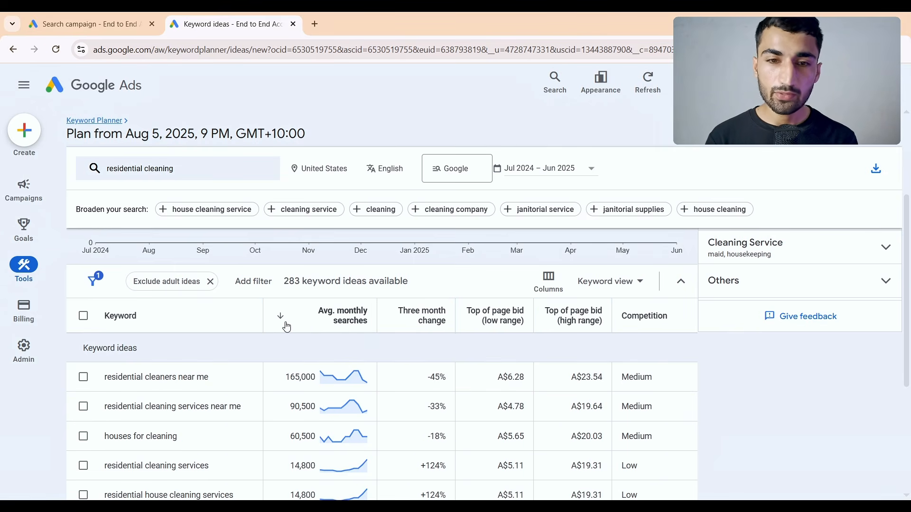
Step: Refine the keyword ideas by excluding the Contractor, Company and Other Brands groups under Brand or Non-Brand, then close the refinements
scroll(648, 347, up, 3)
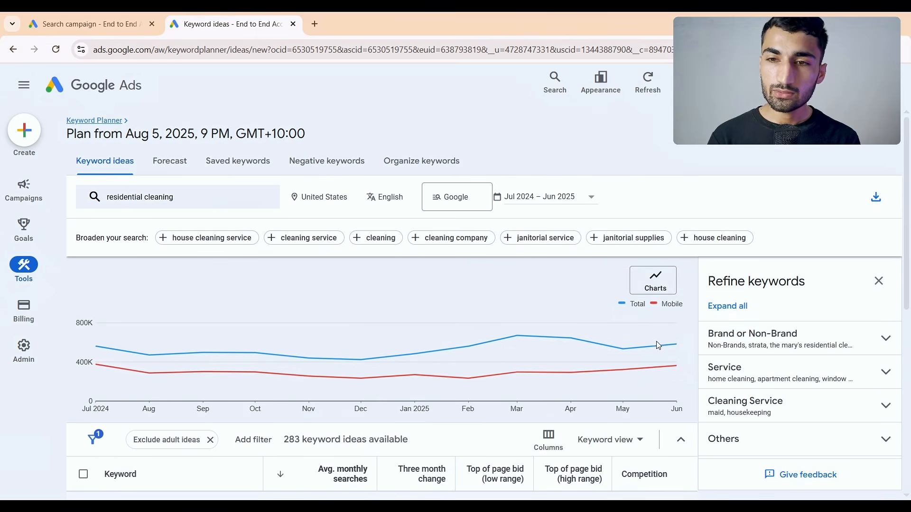
click(780, 335)
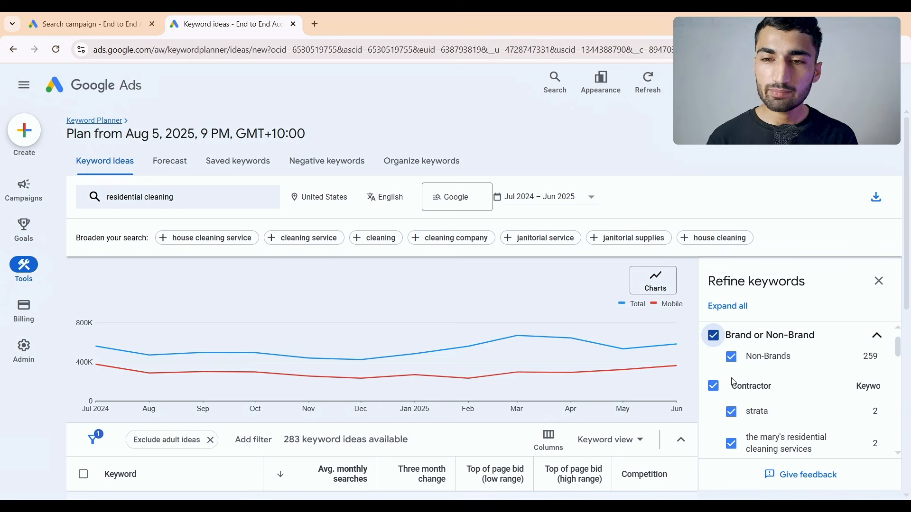
click(713, 385)
scroll(714, 398, down, 5)
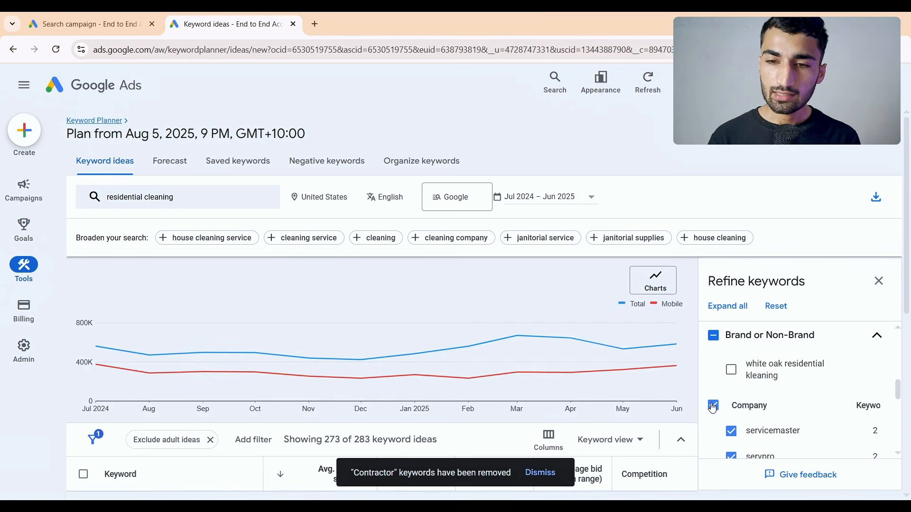
scroll(713, 407, down, 1)
click(714, 384)
scroll(731, 405, down, 6)
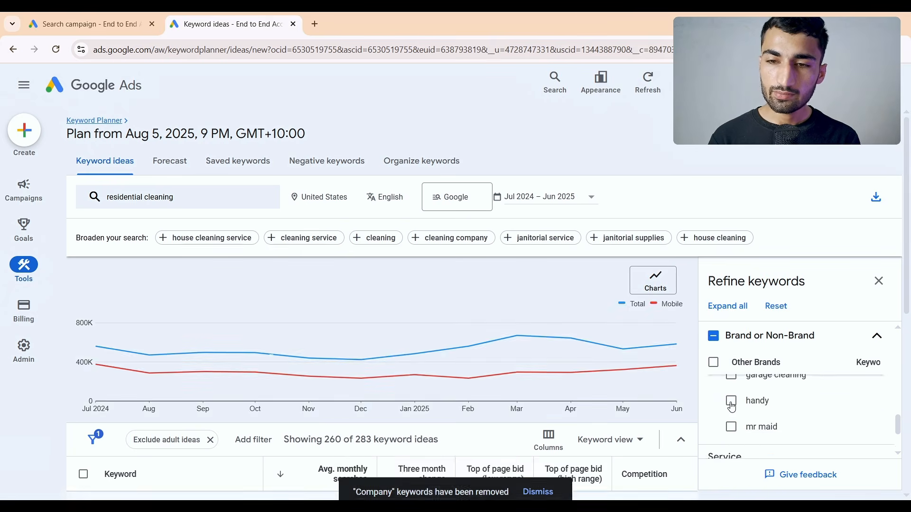
click(878, 254)
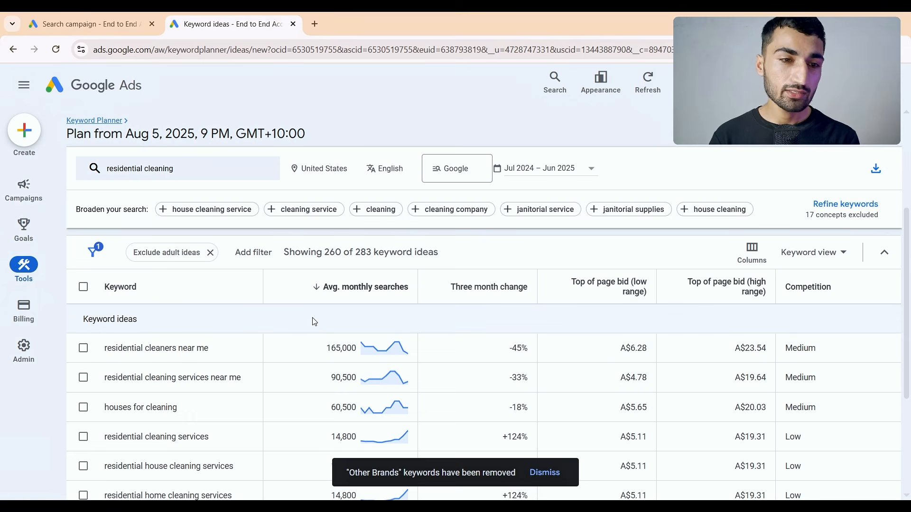
Step: Select the keywords "residential cleaners near me", "residential cleaning services near me" and "residential cleaning services"
click(84, 349)
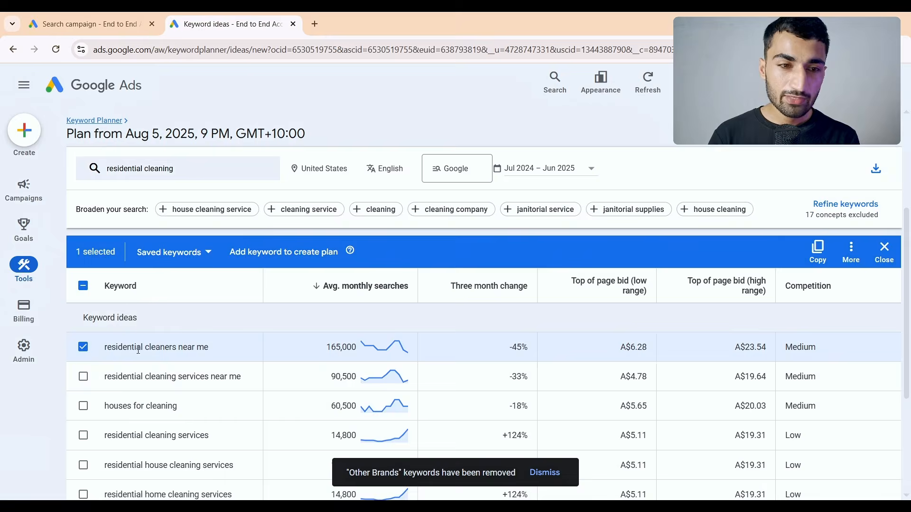
scroll(203, 366, down, 1)
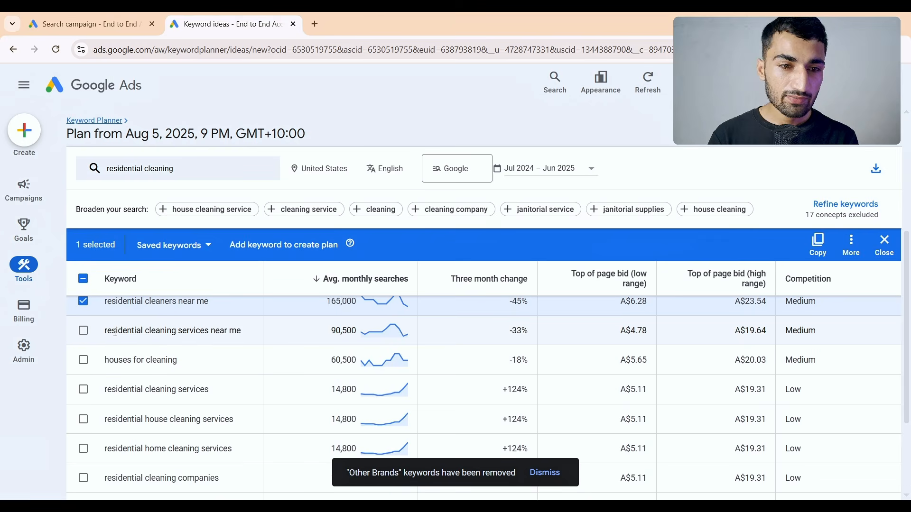
click(83, 331)
scroll(171, 357, down, 1)
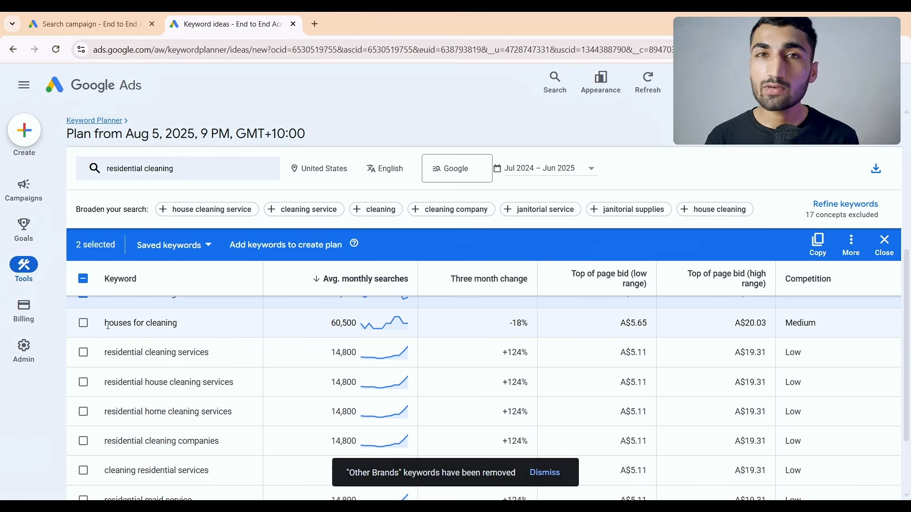
click(83, 353)
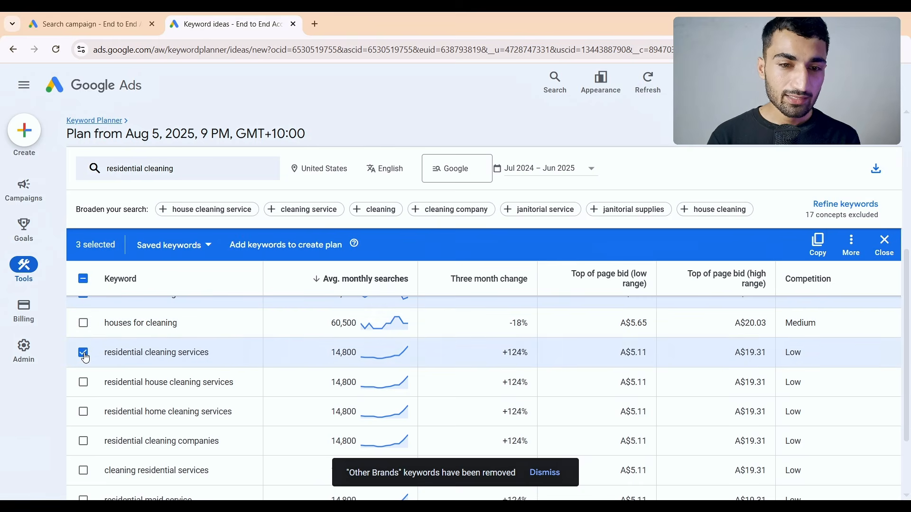
Step: Set the keyword ideas table to show 50 rows per page
scroll(85, 358, down, 3)
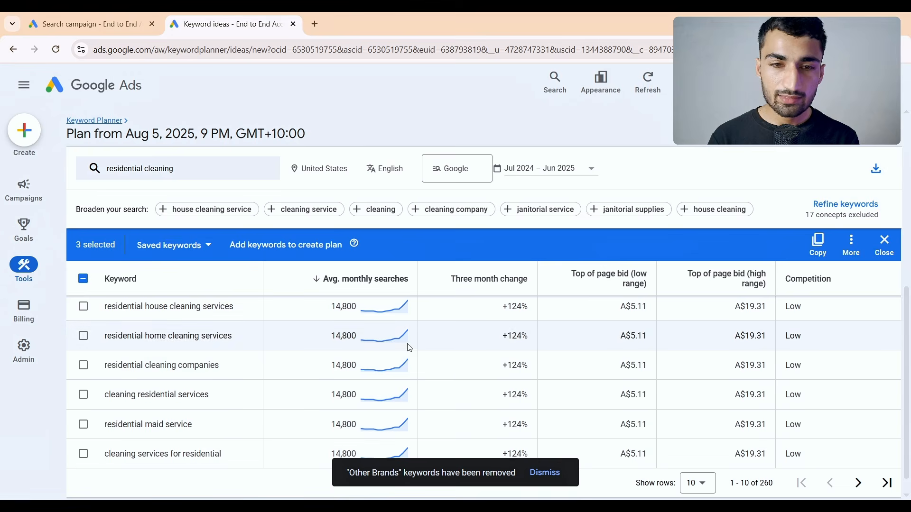
scroll(345, 356, up, 1)
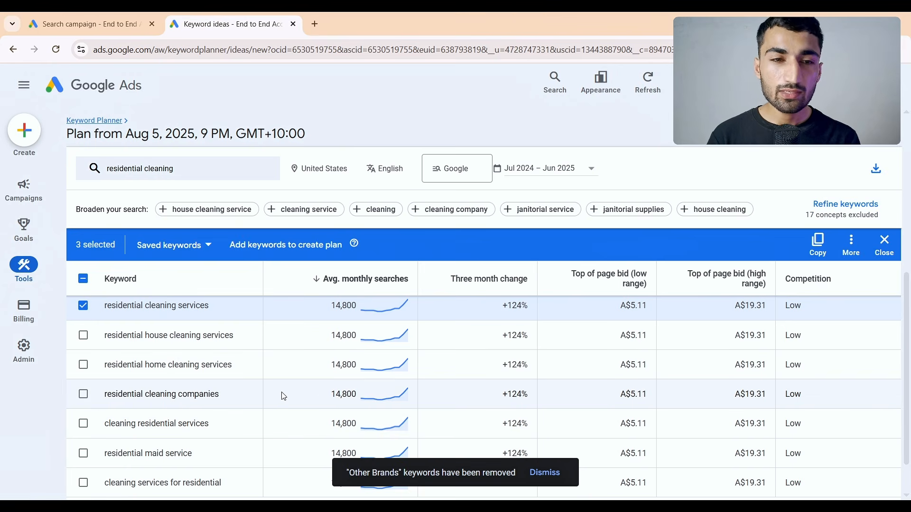
scroll(290, 444, down, 2)
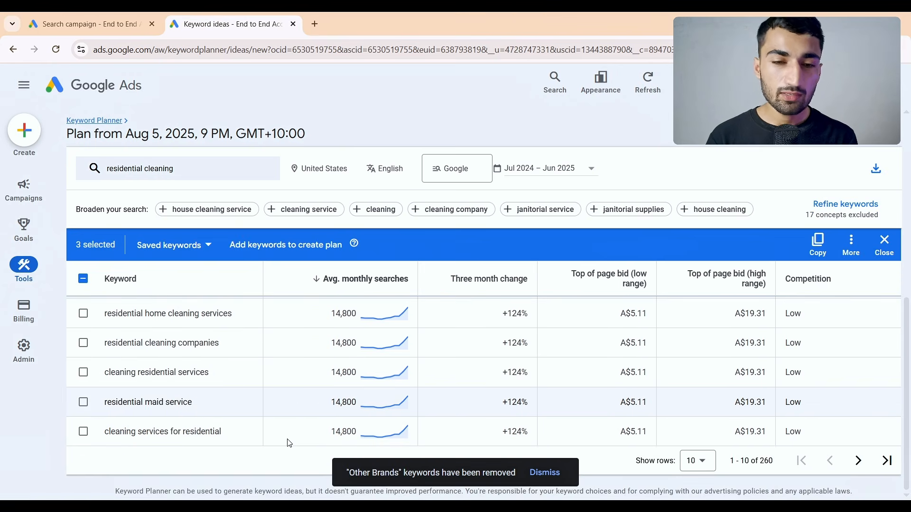
click(698, 460)
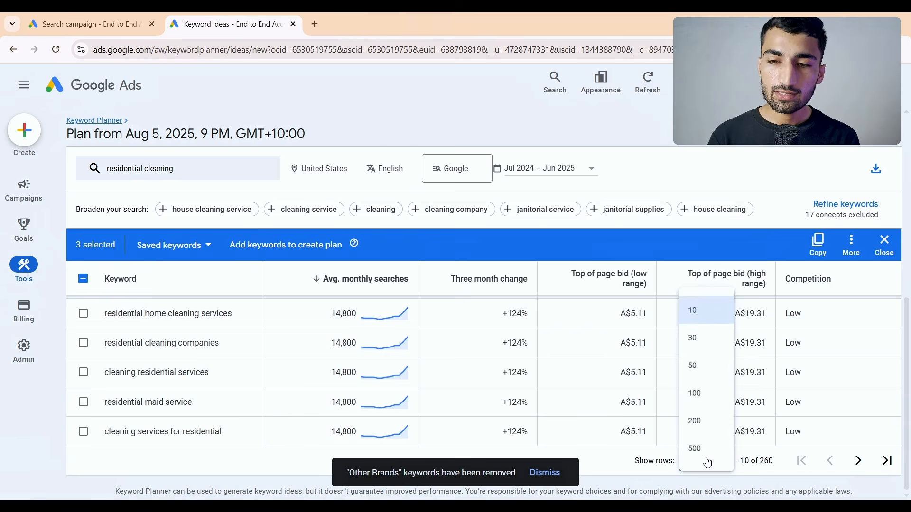
click(693, 362)
Step: Add the keyword ideas "apartment cleaning services" and "residential window cleaning" to the selection
scroll(487, 368, down, 5)
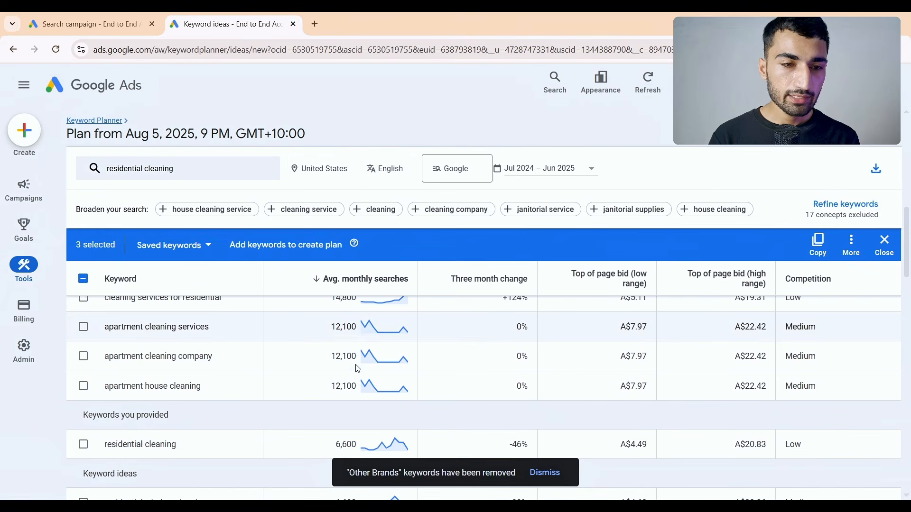
click(84, 327)
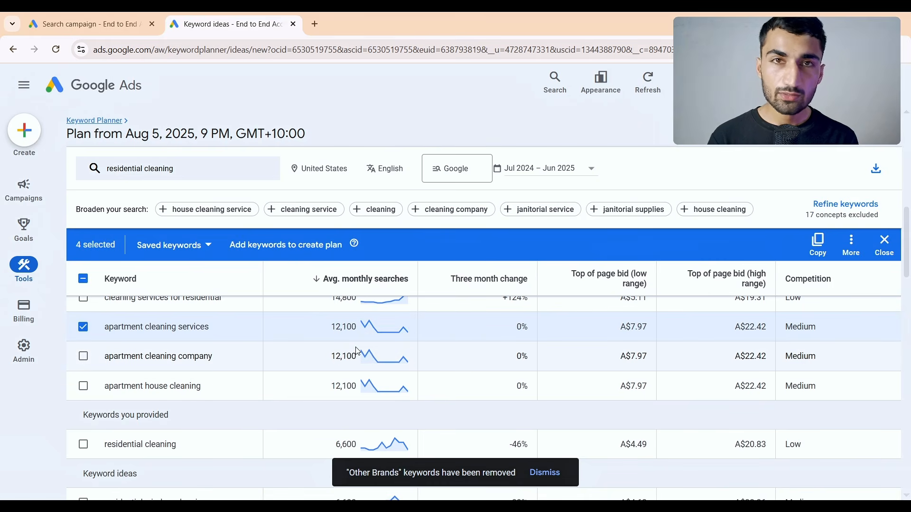
scroll(356, 348, down, 1)
scroll(356, 348, down, 1)
scroll(357, 348, down, 2)
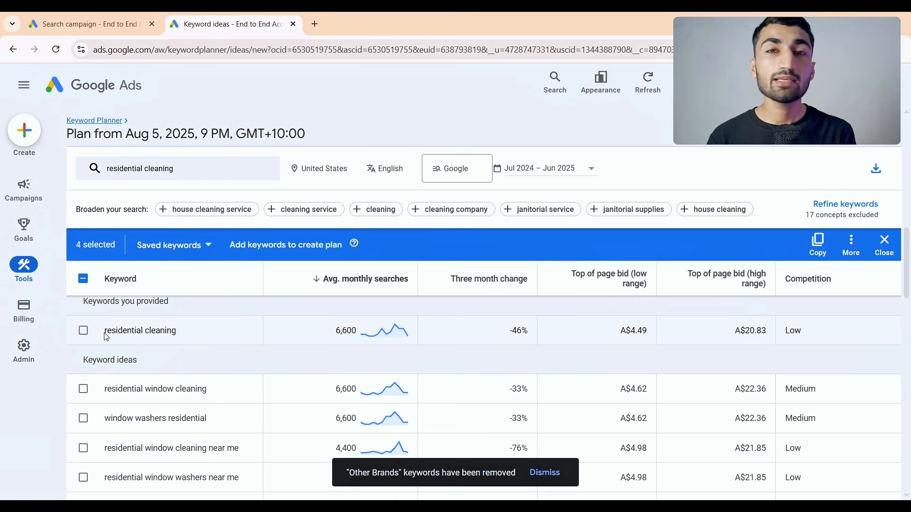
scroll(97, 344, down, 1)
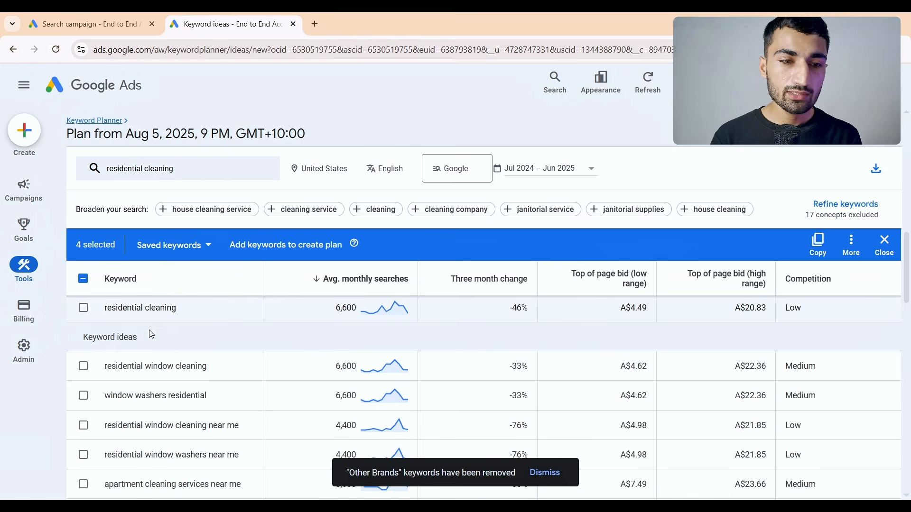
click(85, 354)
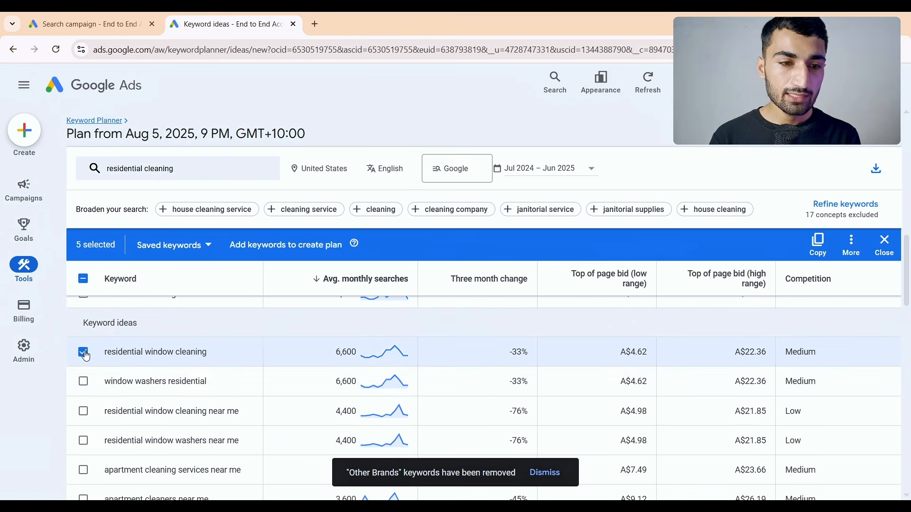
Step: Add "residential window cleaning near me", "apartment cleaning services near me" and "apartment cleaners near me" to the selected keywords
scroll(83, 380, down, 1)
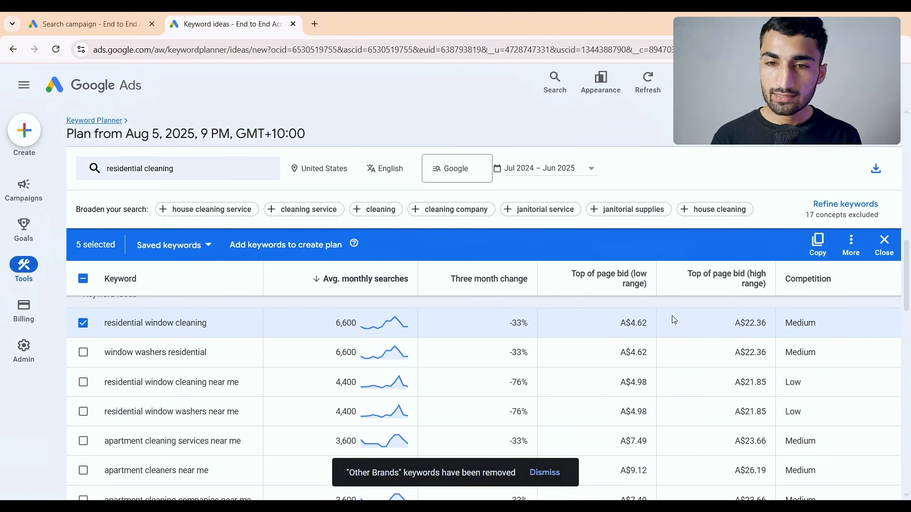
drag(336, 321, 711, 352)
click(712, 352)
scroll(85, 356, down, 1)
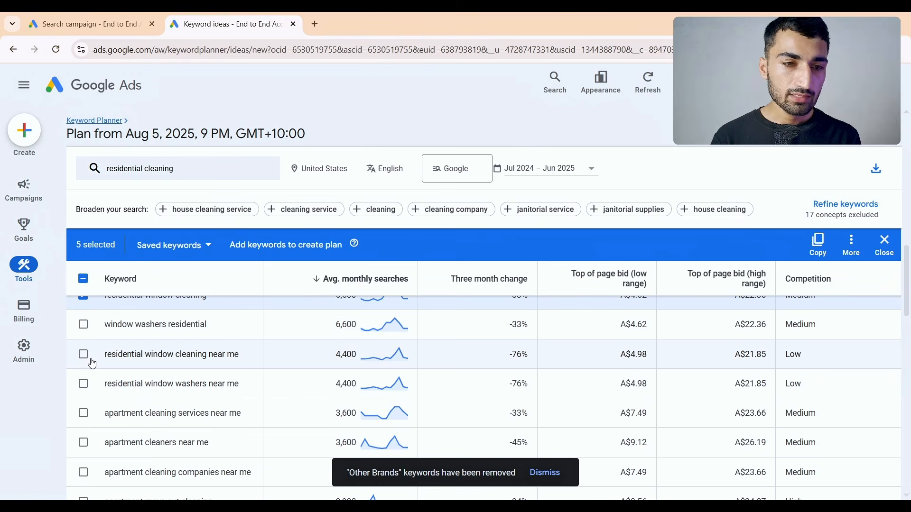
click(86, 358)
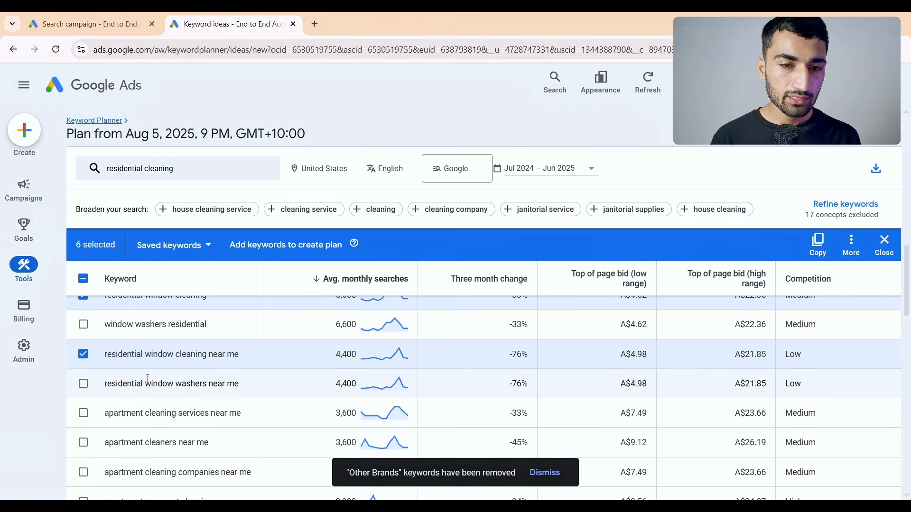
scroll(90, 368, down, 1)
scroll(100, 386, down, 1)
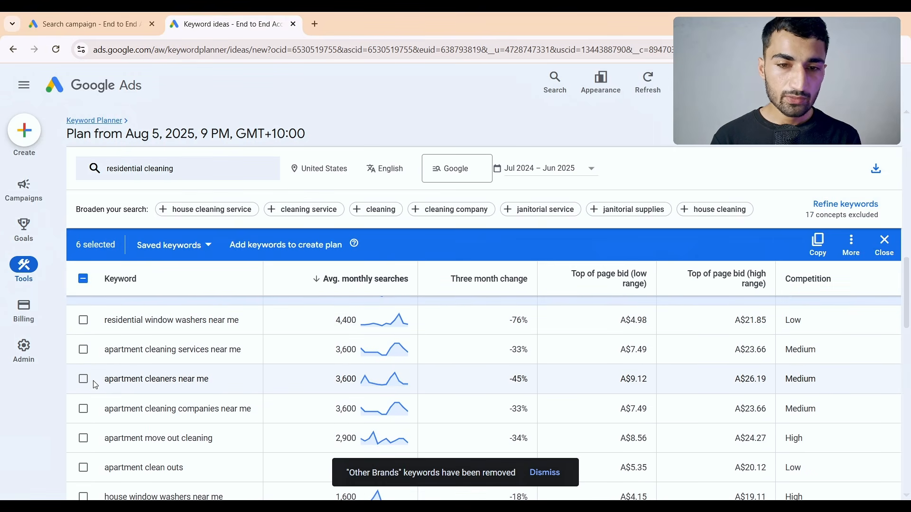
click(84, 351)
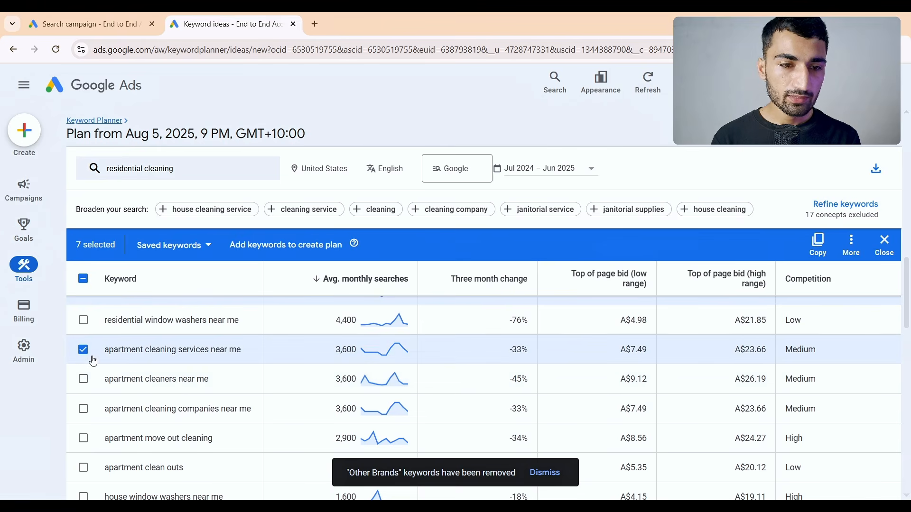
click(85, 380)
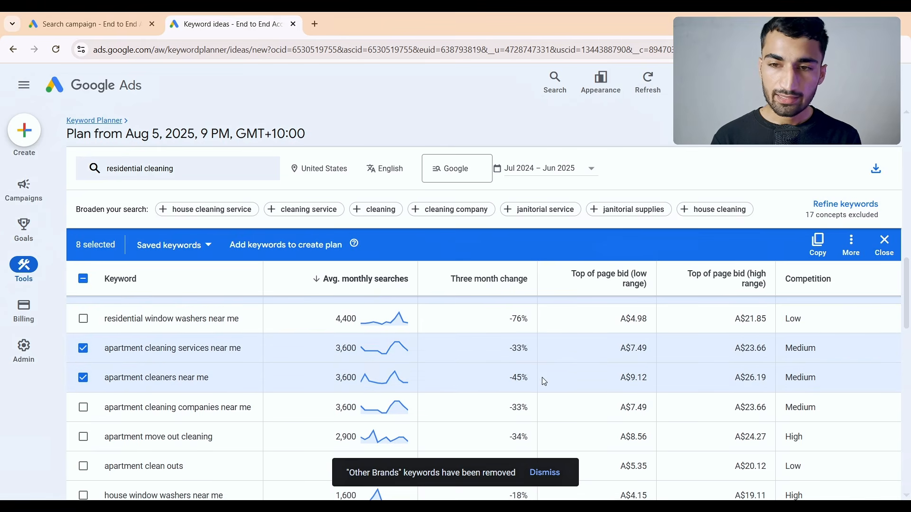
drag(621, 348, 650, 386)
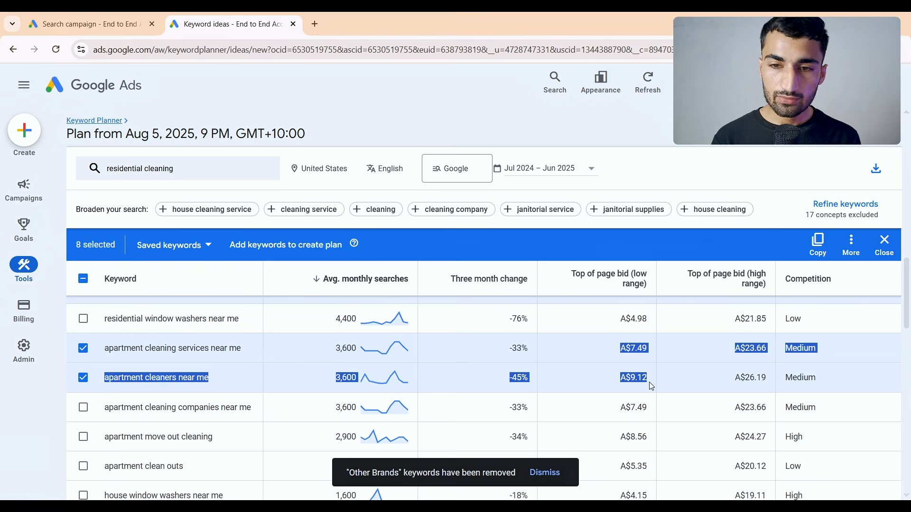
click(650, 386)
Step: Also select "apartment move out cleaning", "apartment clean outs", "house window washers near me" and "deep apartment cleaning services"
scroll(281, 378, down, 2)
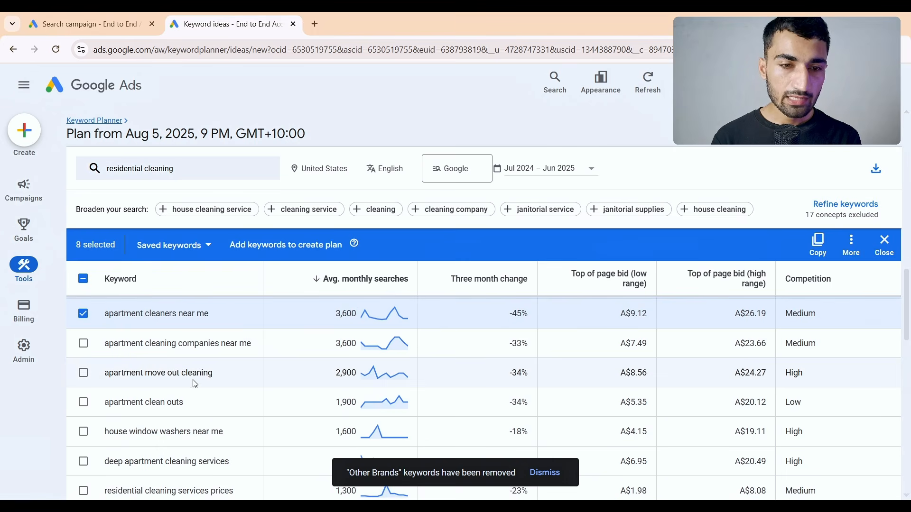
click(83, 373)
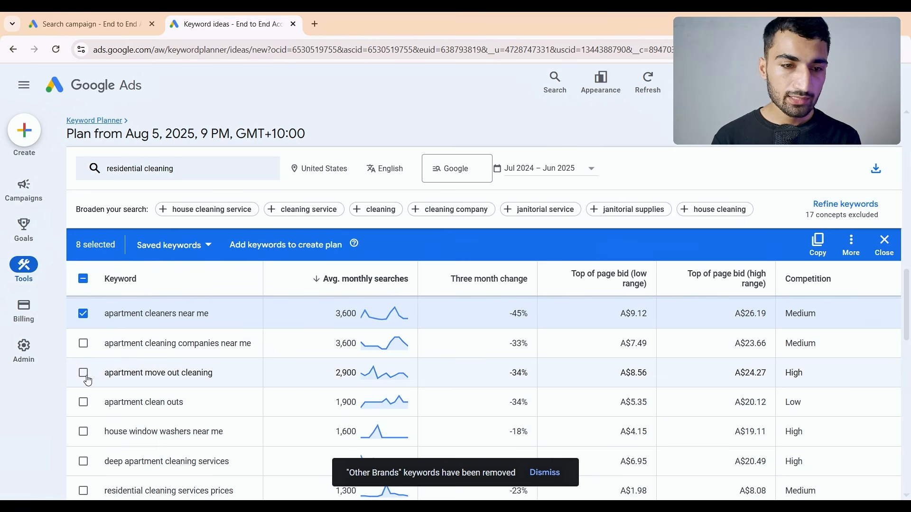
click(84, 402)
scroll(86, 408, down, 1)
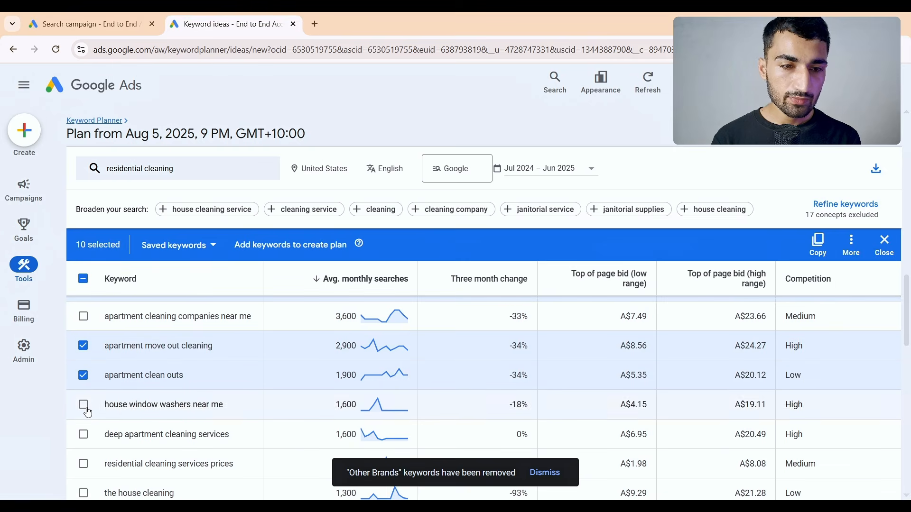
click(84, 406)
scroll(84, 408, down, 1)
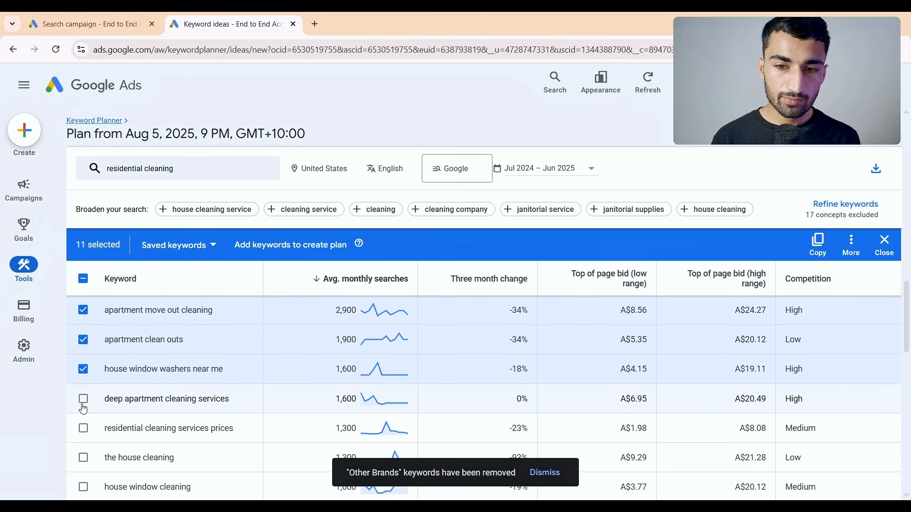
click(84, 407)
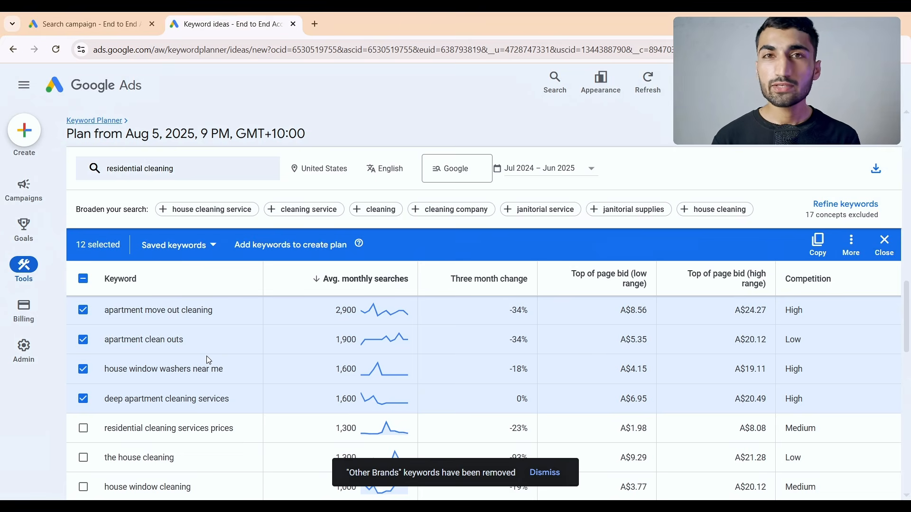
Step: Copy the selected keywords and paste them into A2:A13, under "Keyword (Ad group 1)", in the Keywords spreadsheet in Google Sheets
click(817, 245)
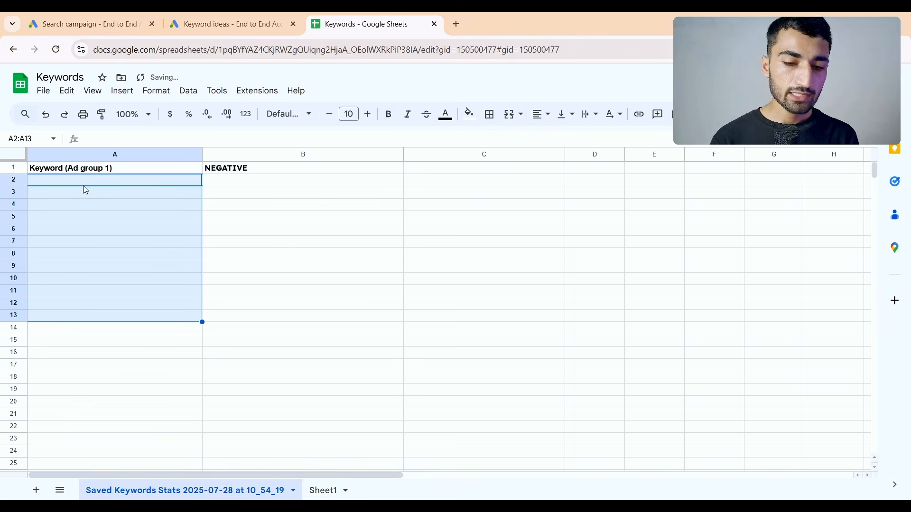
key(ctrl+v)
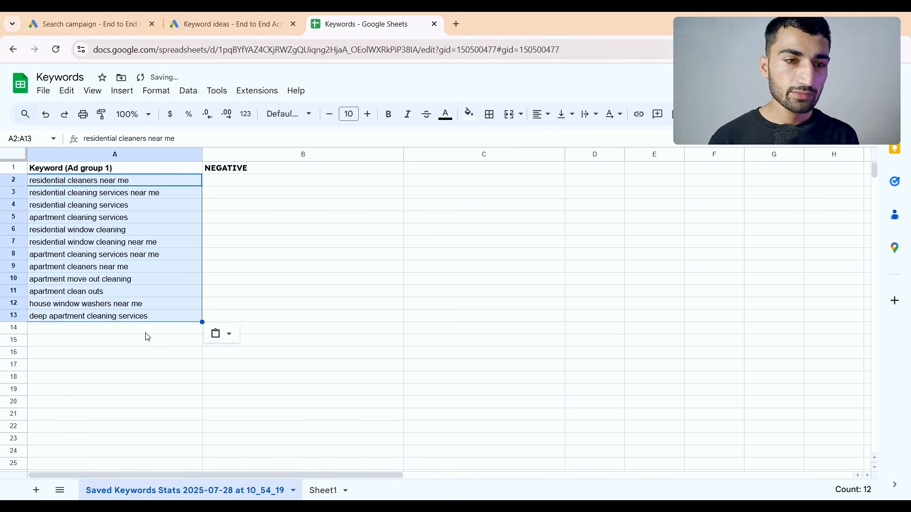
click(147, 365)
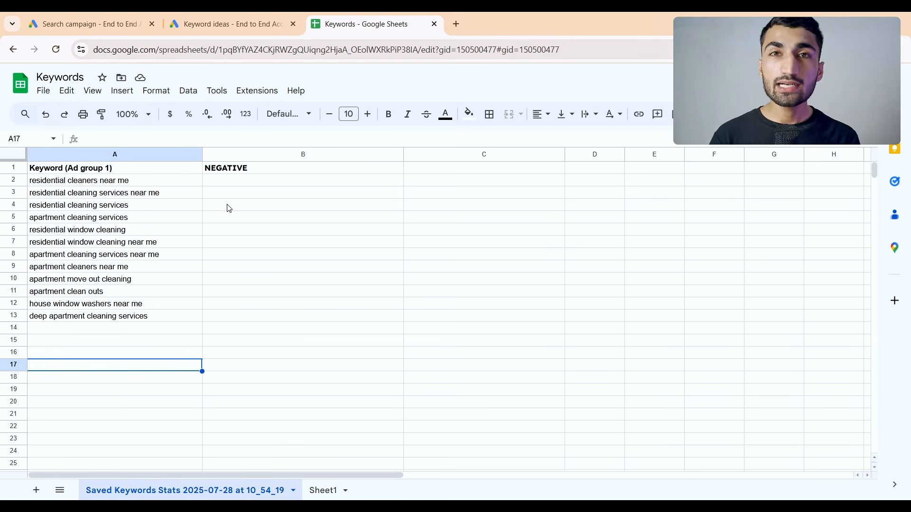
Step: Switch back to Keyword Planner, clear the keyword selection and exclude the Non-Brands group in the Brand or Non-Brand refinements
click(216, 19)
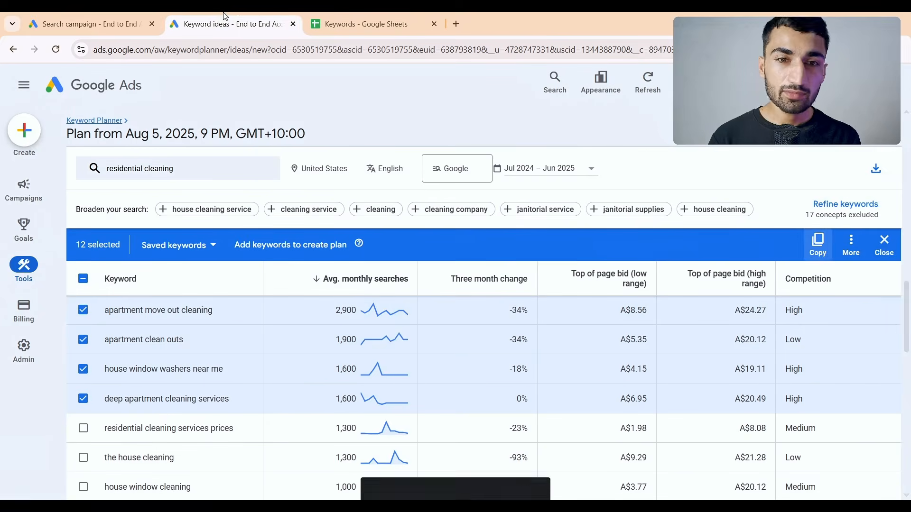
click(875, 253)
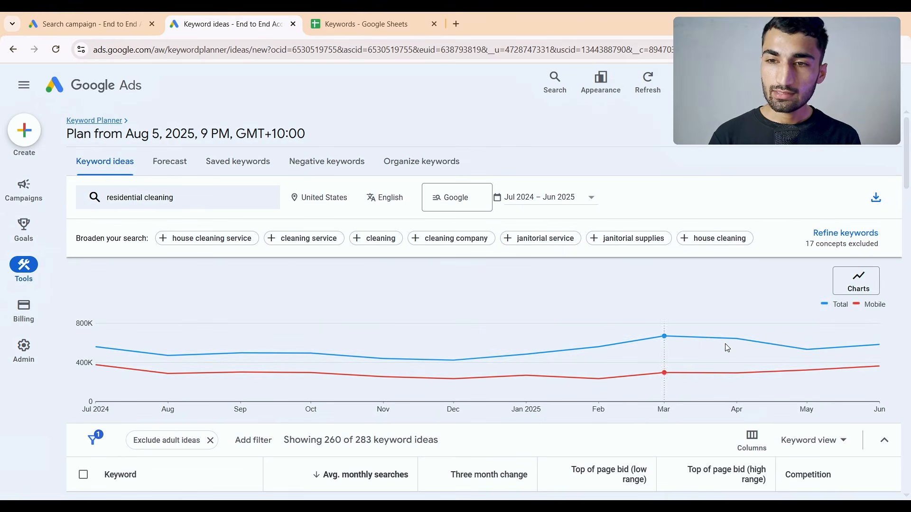
click(846, 234)
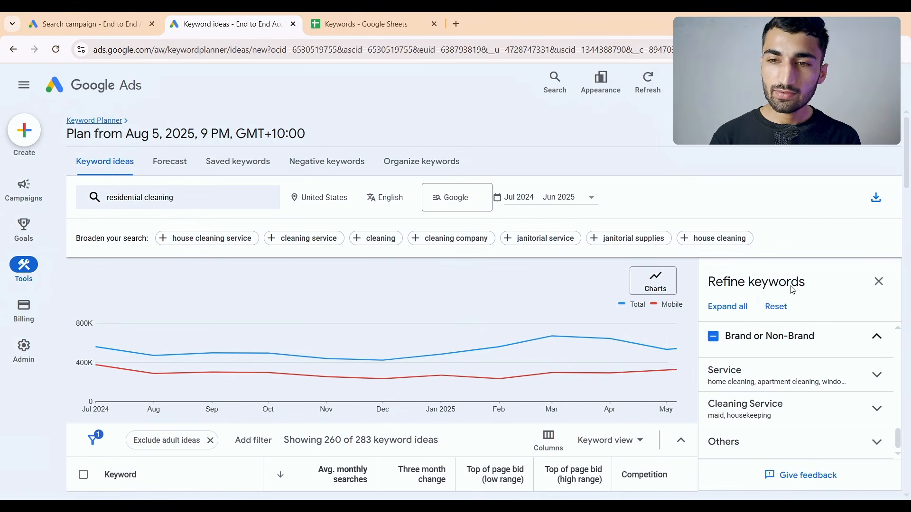
click(777, 340)
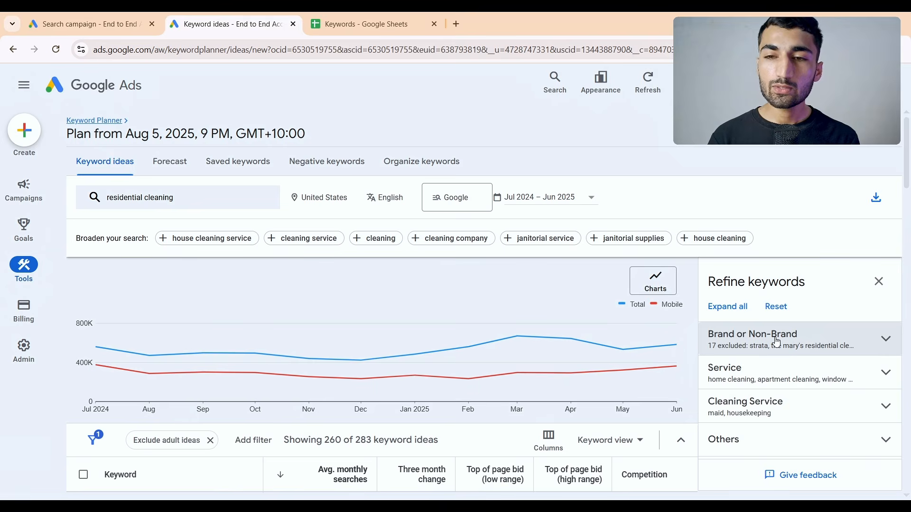
click(777, 342)
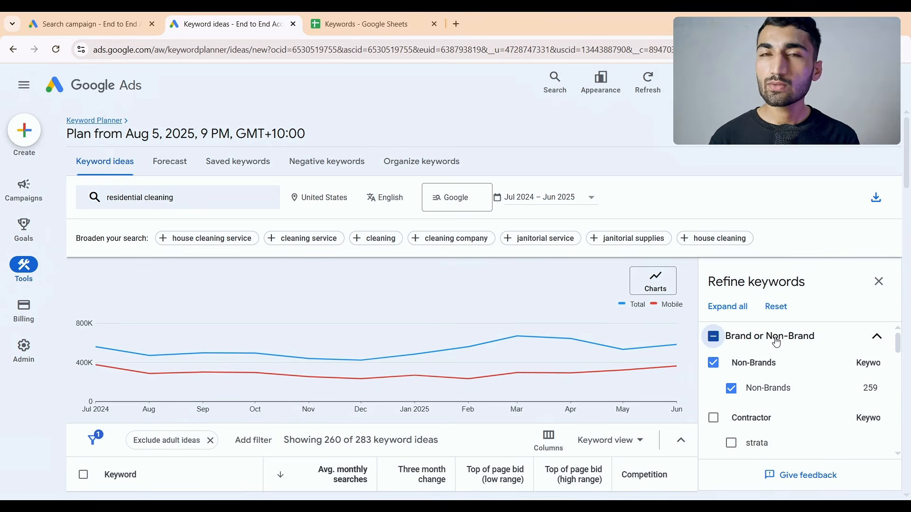
click(714, 364)
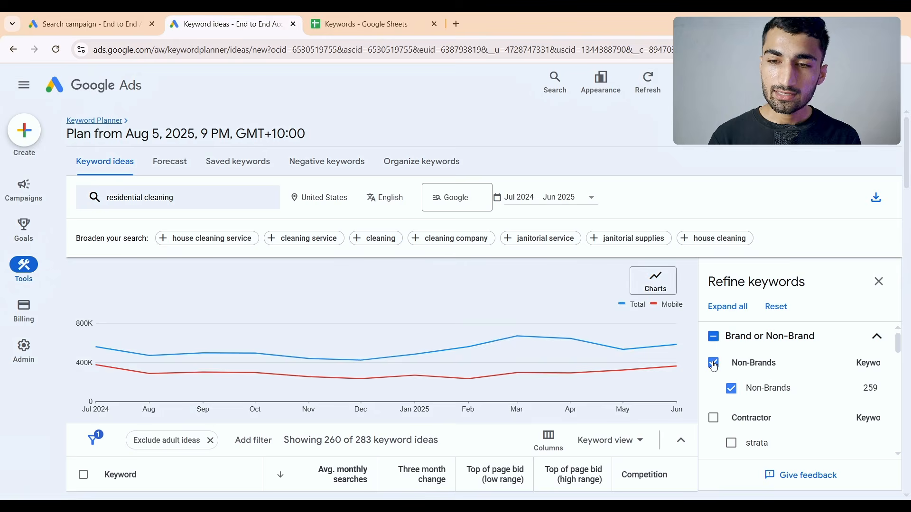
Step: Include the Contractor, Company and Other Brands groups under Brand or Non-Brand, and close the keyword refinements
click(714, 418)
scroll(757, 394, down, 5)
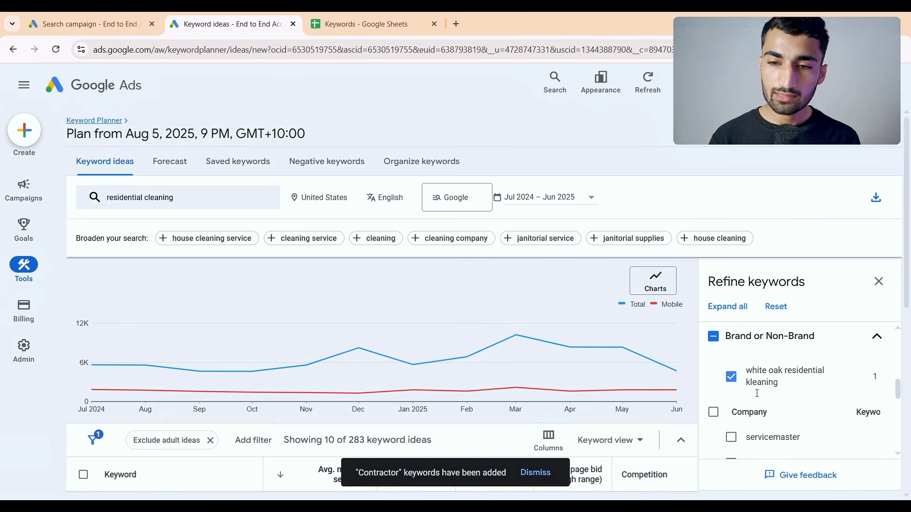
scroll(757, 393, down, 2)
click(714, 379)
scroll(746, 412, down, 3)
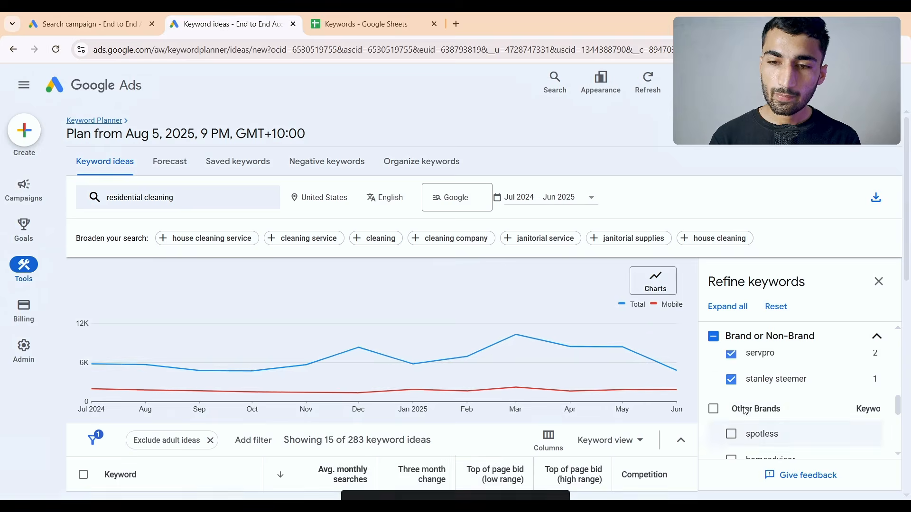
click(714, 375)
click(879, 282)
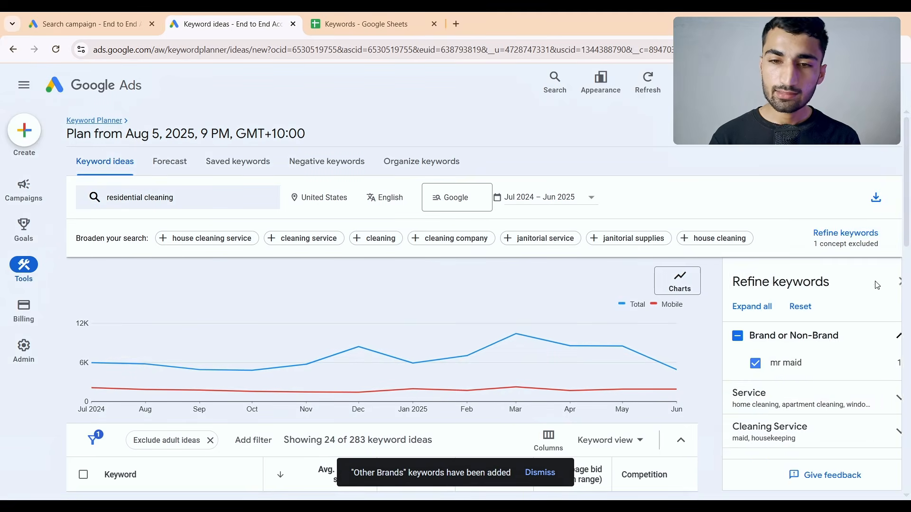
Step: Select 12 brand-name keyword ideas, from "scrub residential cleaning" down to "mr maid residential and commercial cleaning", skipping "residential garage cleaning services" and "servpro residential"
scroll(567, 363, down, 3)
scroll(567, 363, down, 2)
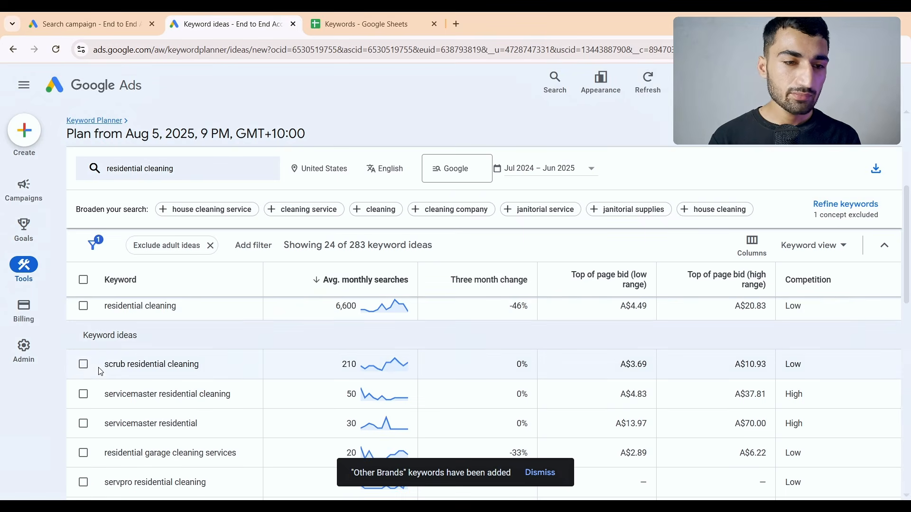
click(83, 363)
click(83, 393)
click(83, 422)
scroll(83, 420, down, 1)
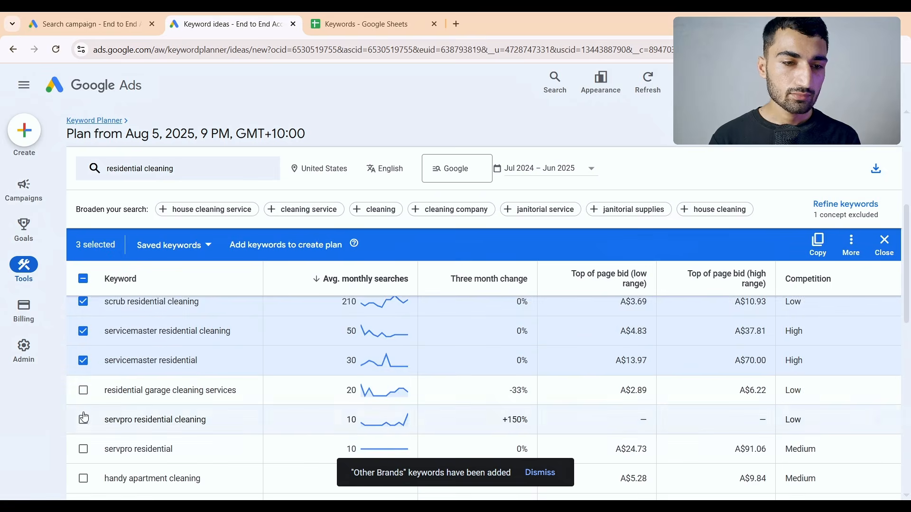
click(83, 420)
scroll(83, 427, down, 3)
click(83, 446)
click(83, 449)
Step: Copy the selected brand keywords and paste them into B2:B13, under "NEGATIVE", in the Keywords spreadsheet in Google Sheets
click(817, 245)
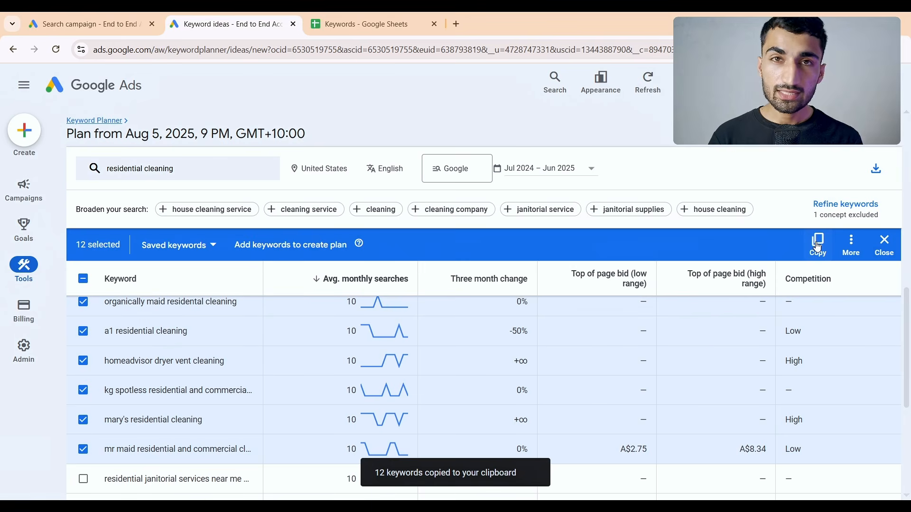
click(383, 24)
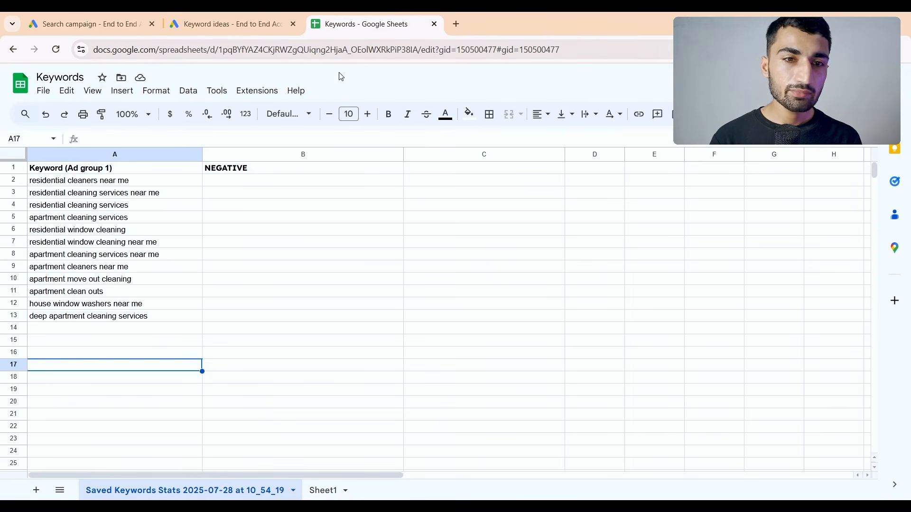
drag(244, 185, 250, 346)
key(ctrl+v)
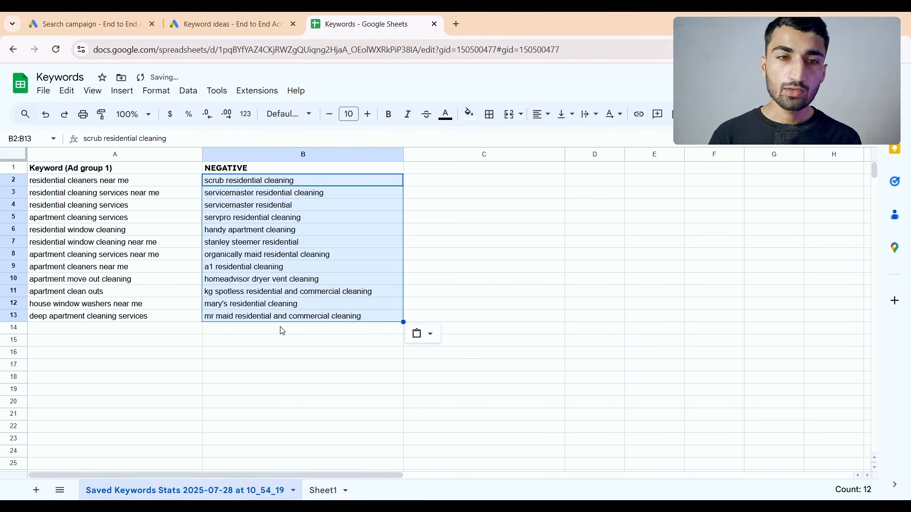
click(299, 332)
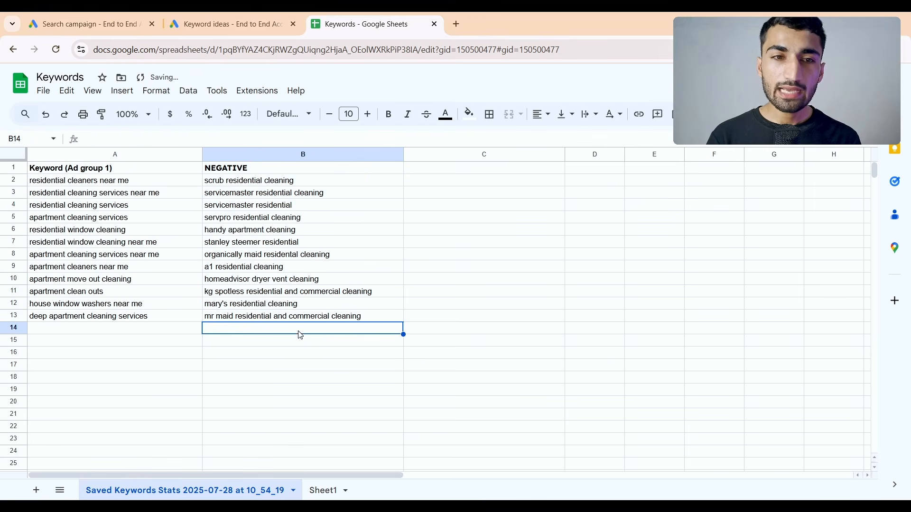
Step: Shorten the first two negative keywords in B2 and B3 to the brand names "scrub" and "servicemaster"
click(264, 182)
drag(269, 263, 270, 322)
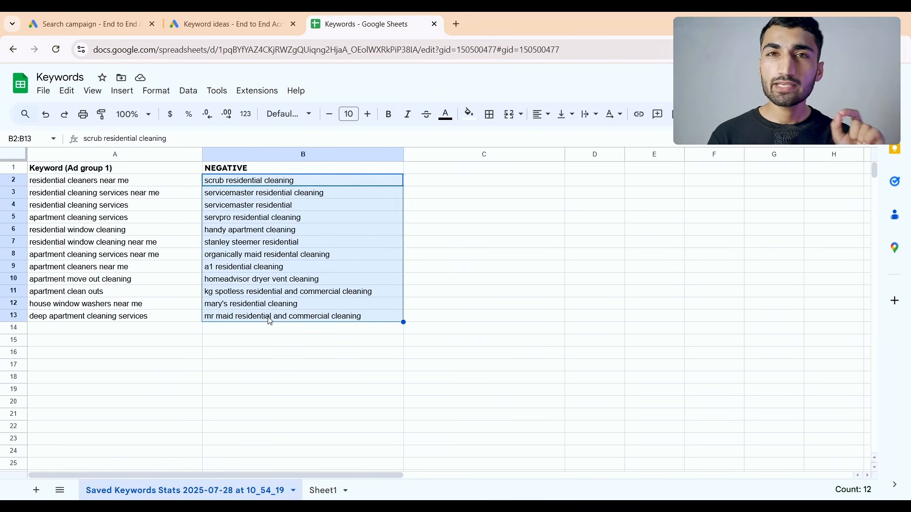
double_click(227, 180)
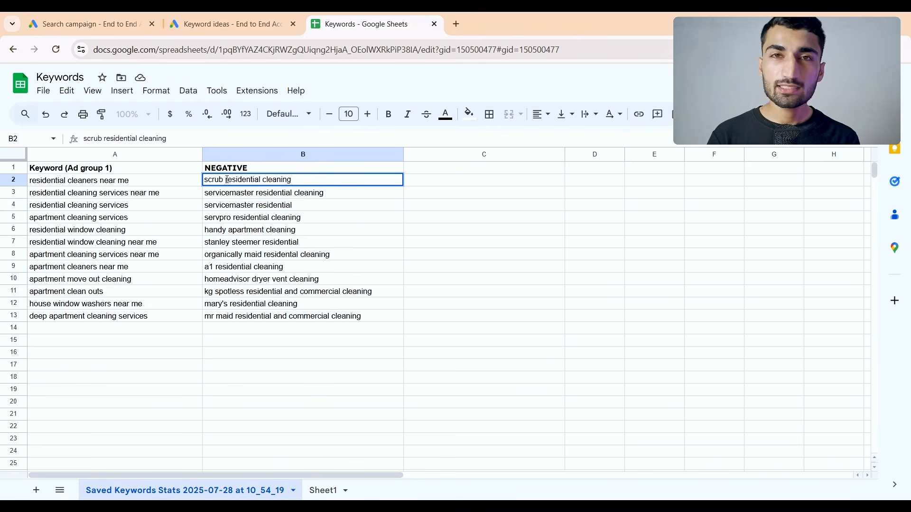
drag(224, 180, 317, 176)
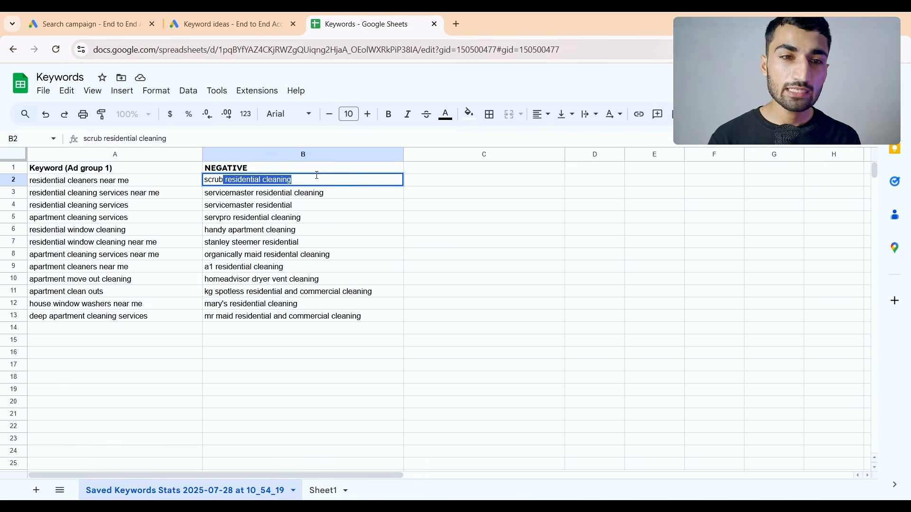
key(BackSpace)
click(229, 192)
double_click(248, 192)
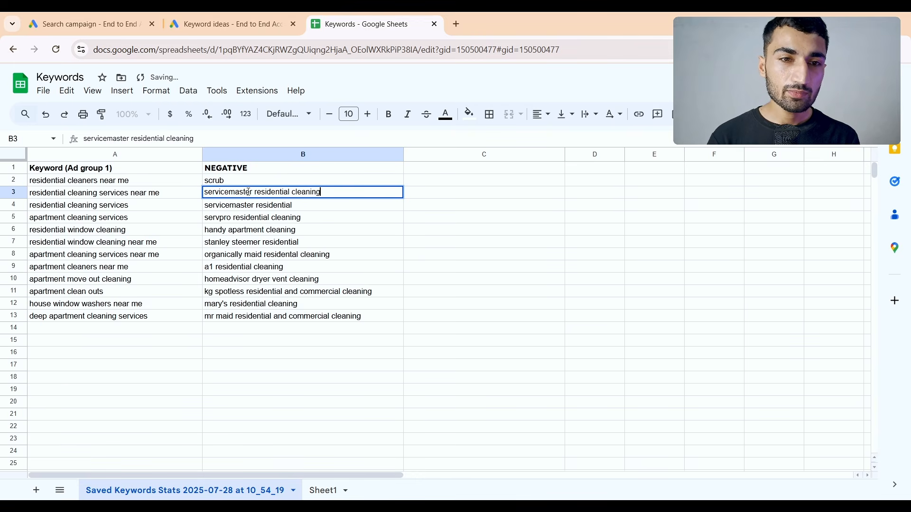
drag(251, 192, 342, 190)
key(BackSpace)
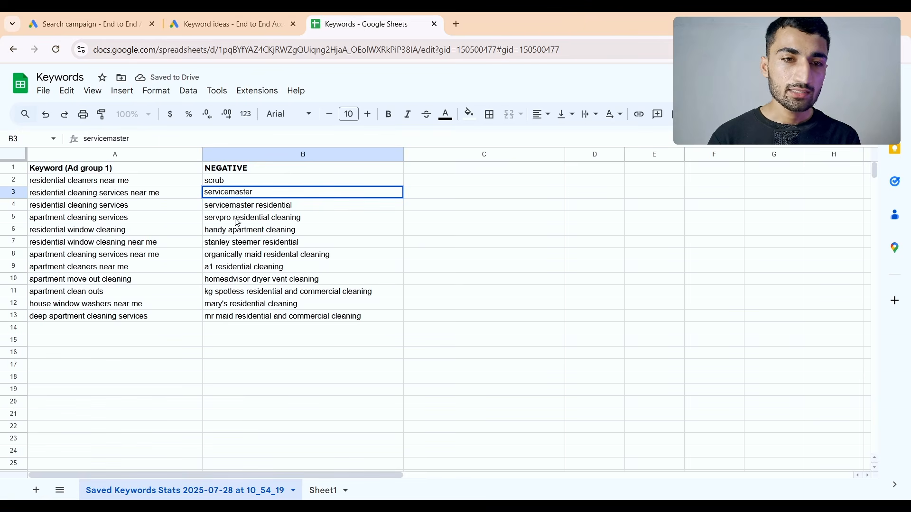
Step: Cut the servpro and handy entries under "NEGATIVE" down to "servpro" and "handy", and check the list of brand-only negatives
click(229, 220)
double_click(228, 218)
drag(233, 218, 323, 218)
key(BackSpace)
double_click(226, 234)
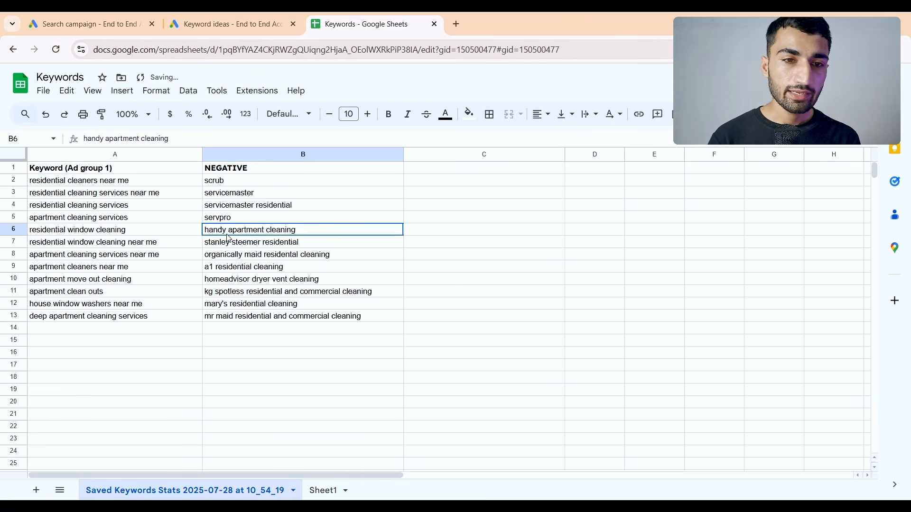
drag(228, 231, 355, 225)
key(BackSpace)
click(356, 364)
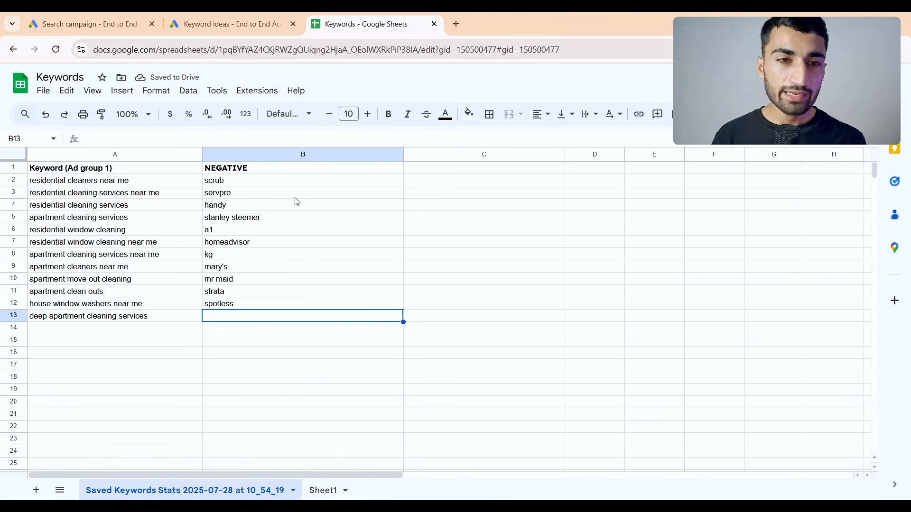
drag(276, 185, 276, 276)
drag(276, 303, 275, 303)
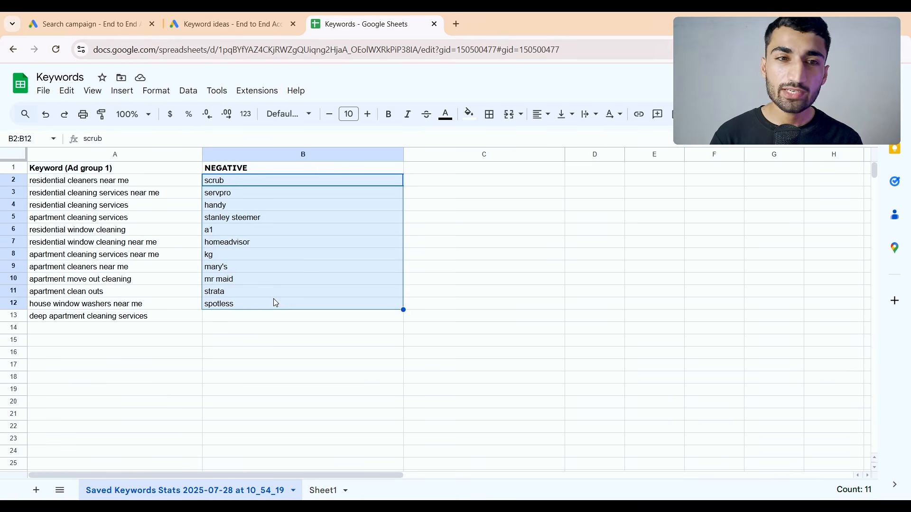
click(447, 173)
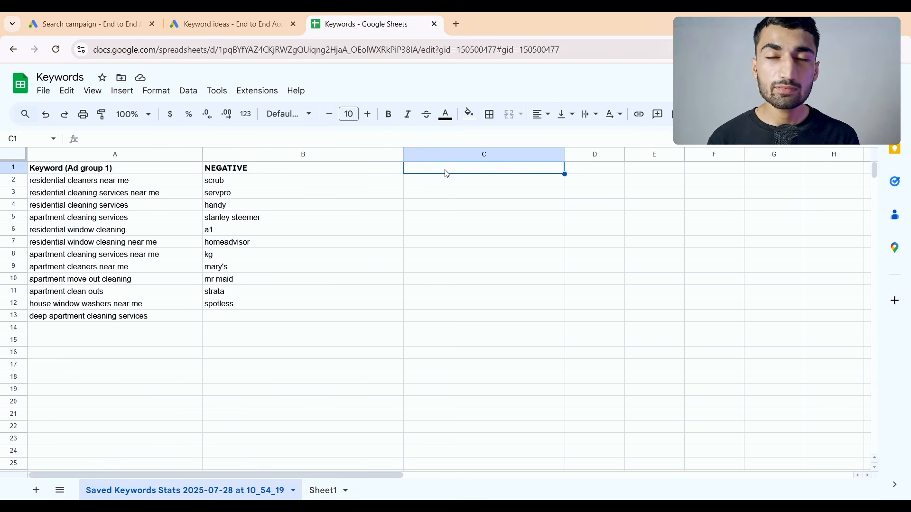
Step: Switch back to Keyword Planner and get keyword ideas for "commercial cleaning" instead of "residential cleaning"
click(228, 23)
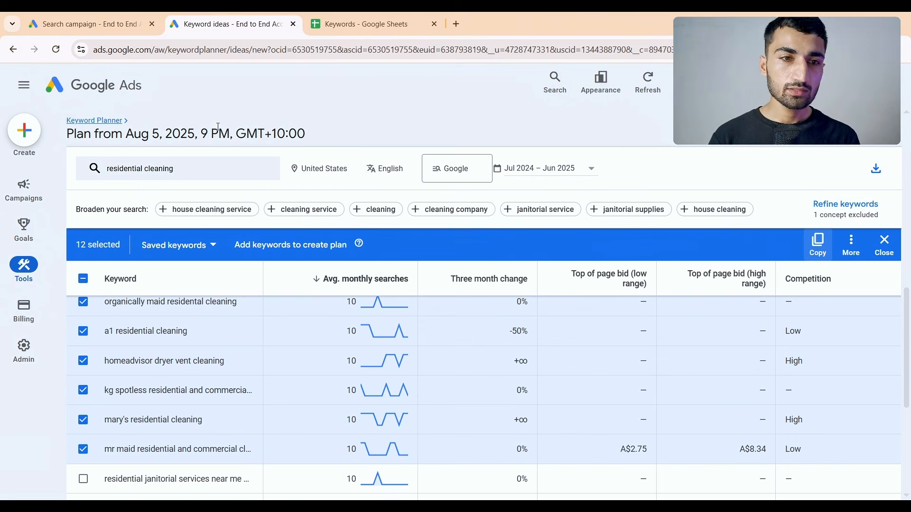
click(137, 175)
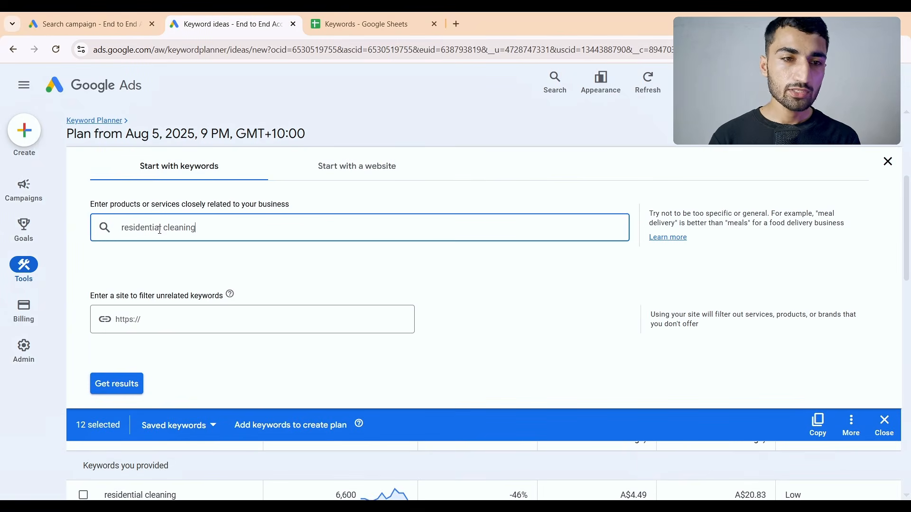
double_click(140, 228)
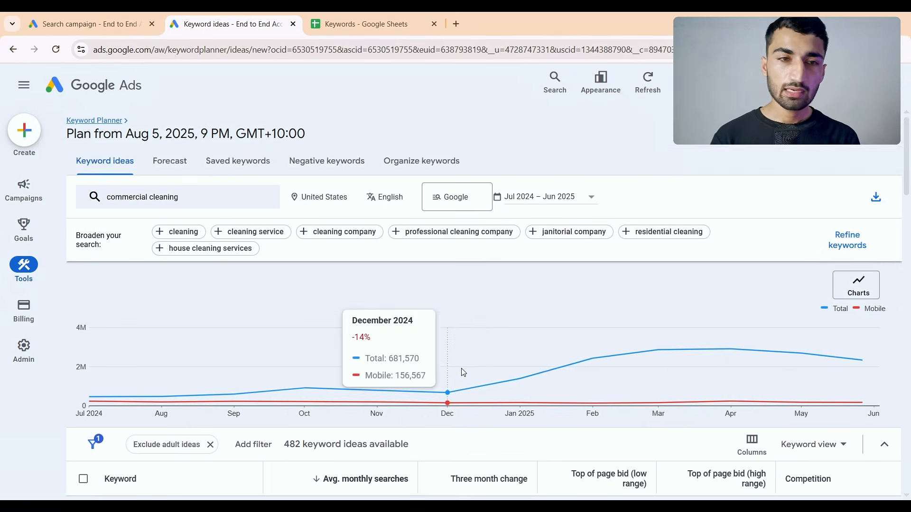
scroll(464, 373, down, 5)
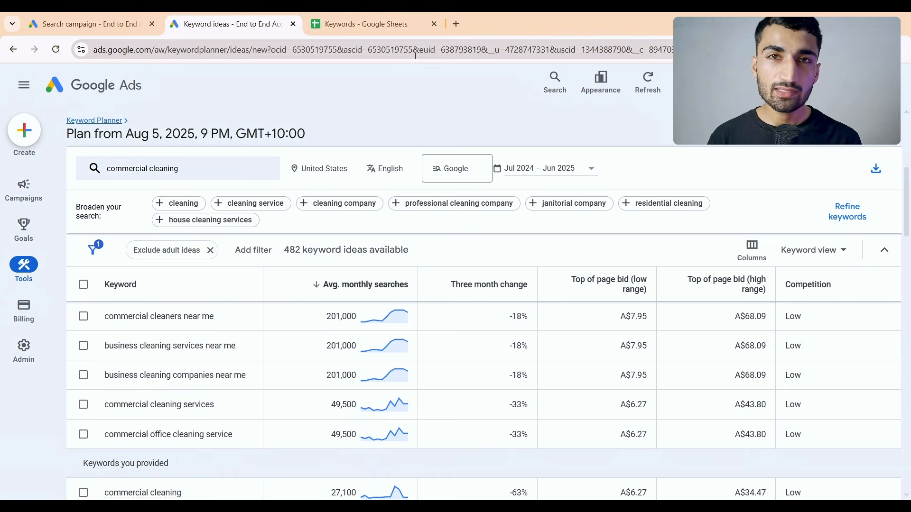
Step: Copy the Ad group 1 keywords from A2:A13 of the Keywords spreadsheet into the Search campaign's Enter keywords box
click(122, 22)
click(292, 270)
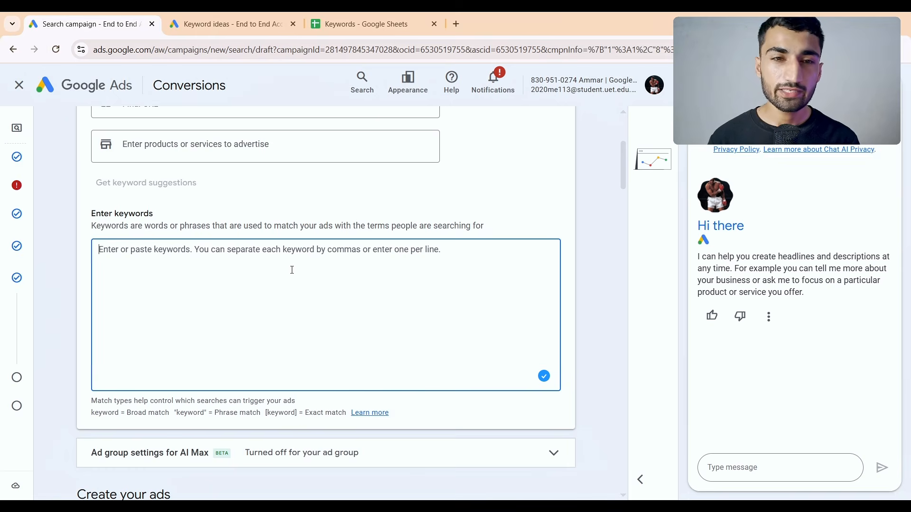
key(ctrl+3)
drag(119, 182, 113, 316)
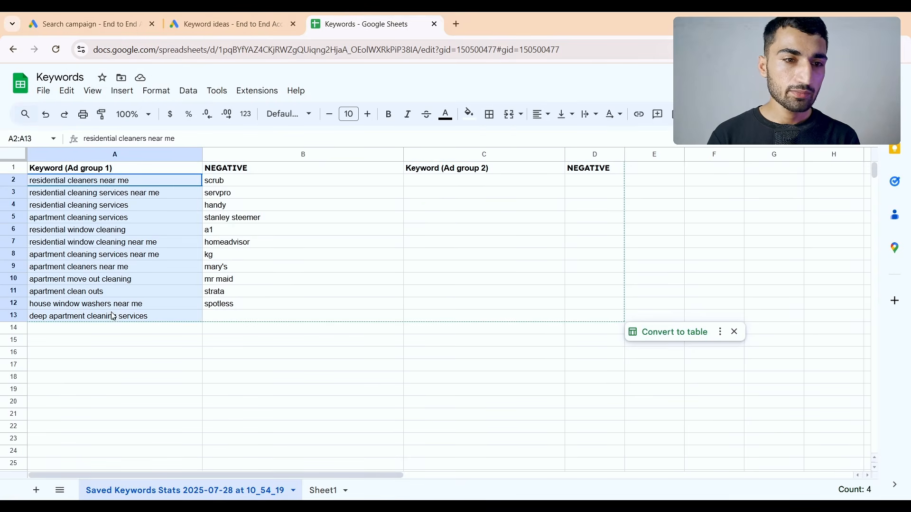
key(ctrl+c)
key(ctrl+1)
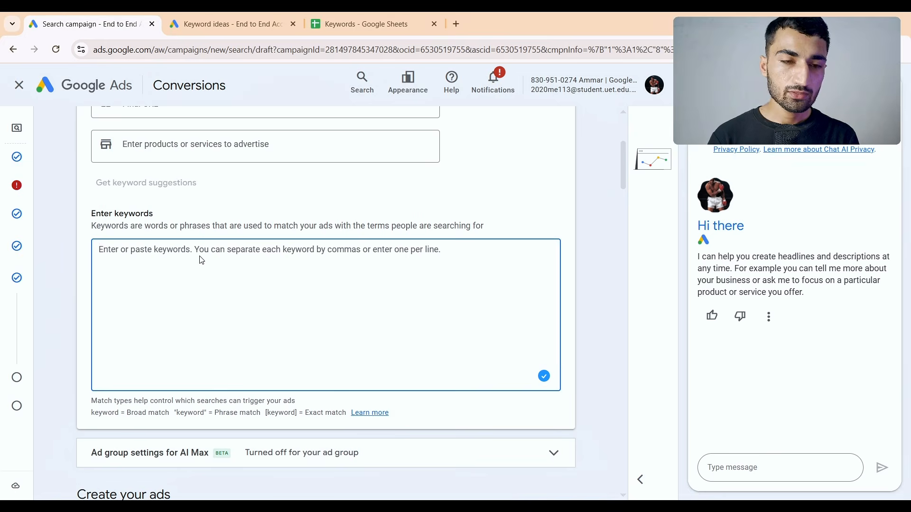
key(ctrl+v)
scroll(276, 281, down, 1)
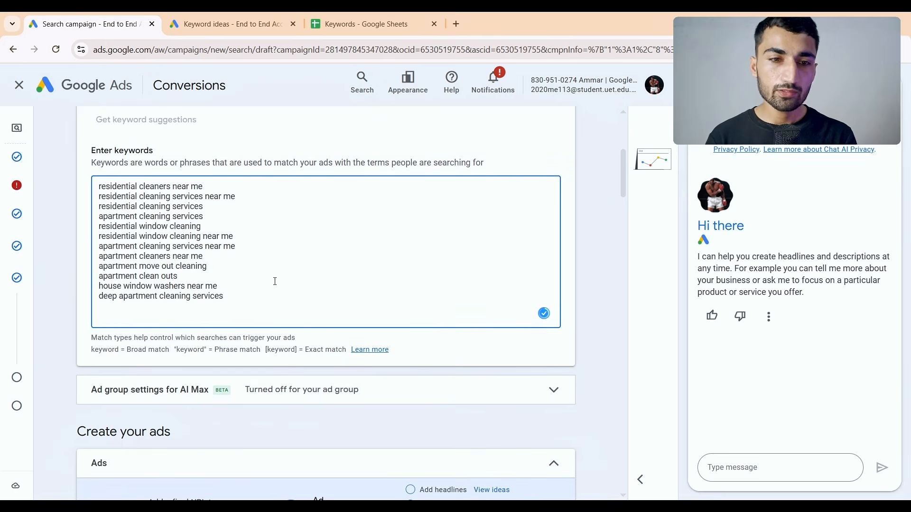
scroll(275, 282, up, 1)
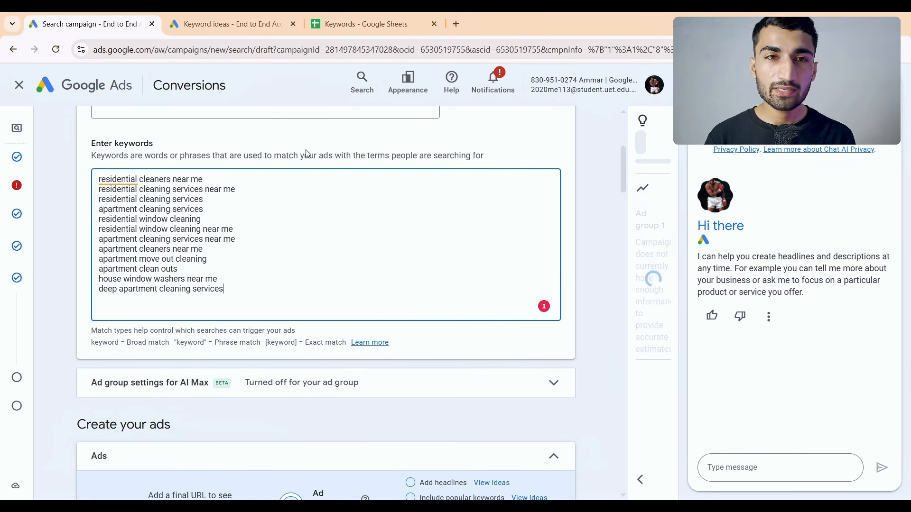
Step: Switch to the Keywords spreadsheet and look over the "Keyword (Ad group 2)" column
click(342, 21)
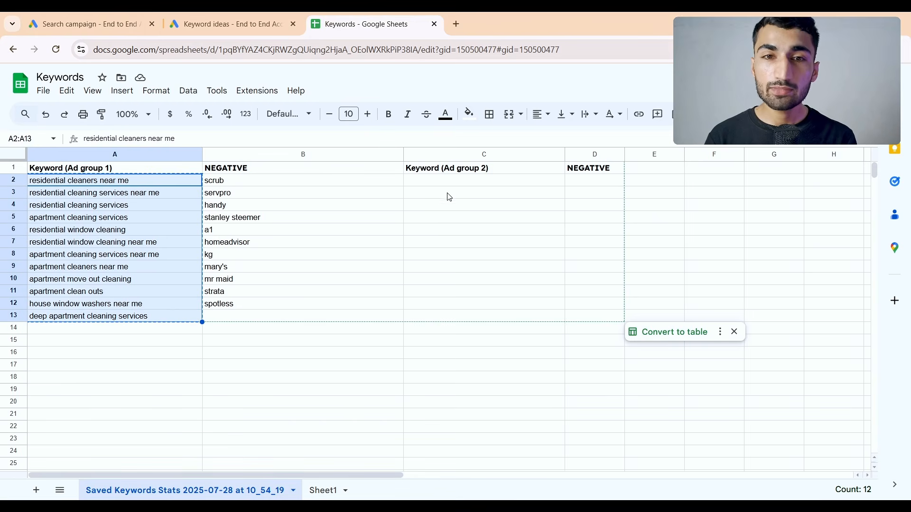
key(ctrl+c)
click(456, 182)
drag(454, 171, 465, 310)
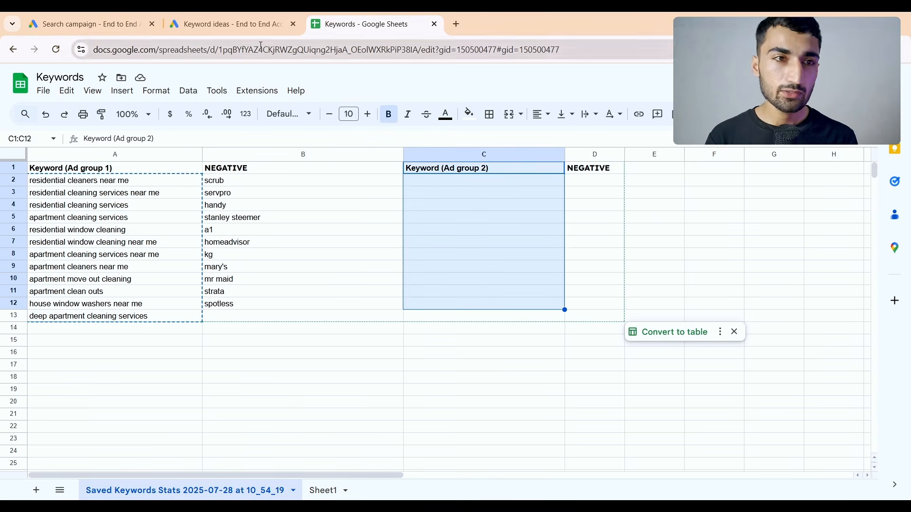
Step: Return to the Search campaign draft and examine the phrase and exact match notation below the keyword list
click(135, 19)
scroll(264, 252, down, 1)
scroll(264, 253, up, 1)
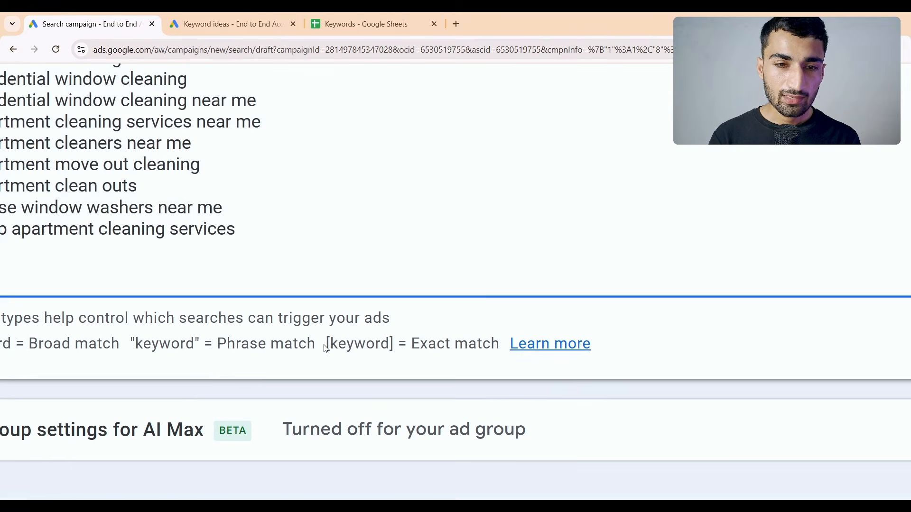
drag(266, 362, 291, 369)
drag(380, 361, 508, 355)
click(401, 288)
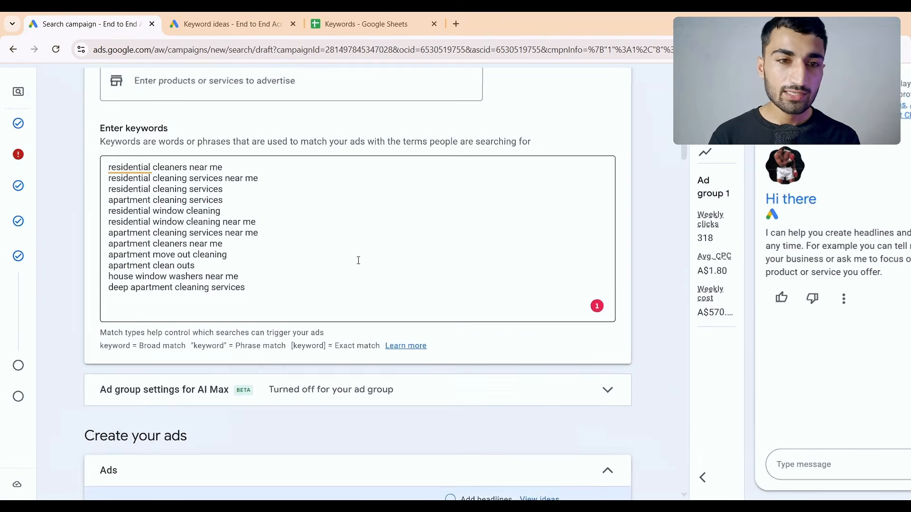
Step: Enclose each of the 12 ad group keywords in square brackets to make them exact match
scroll(358, 260, up, 2)
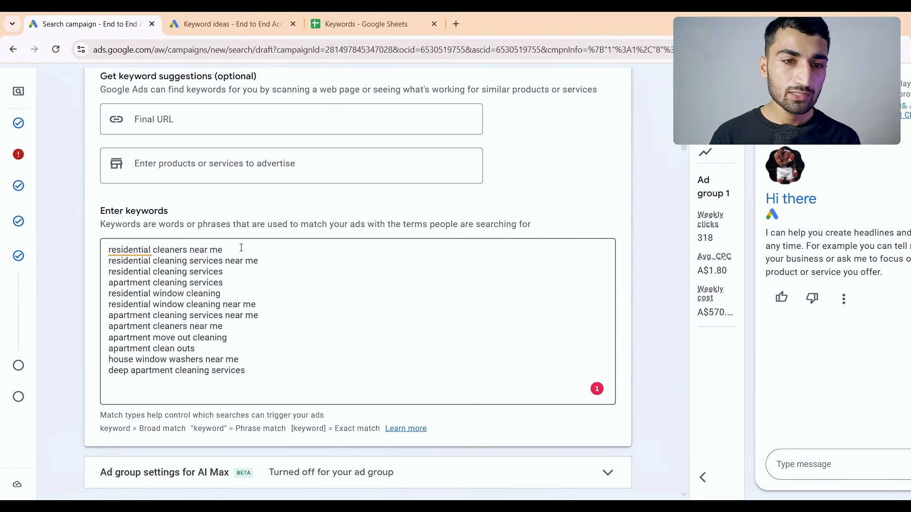
click(241, 248)
text(])
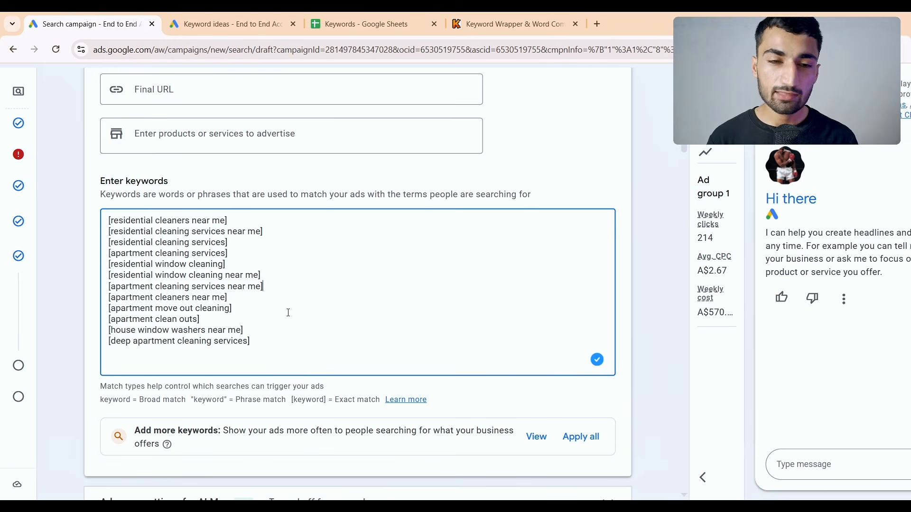
scroll(288, 312, down, 3)
scroll(289, 312, up, 1)
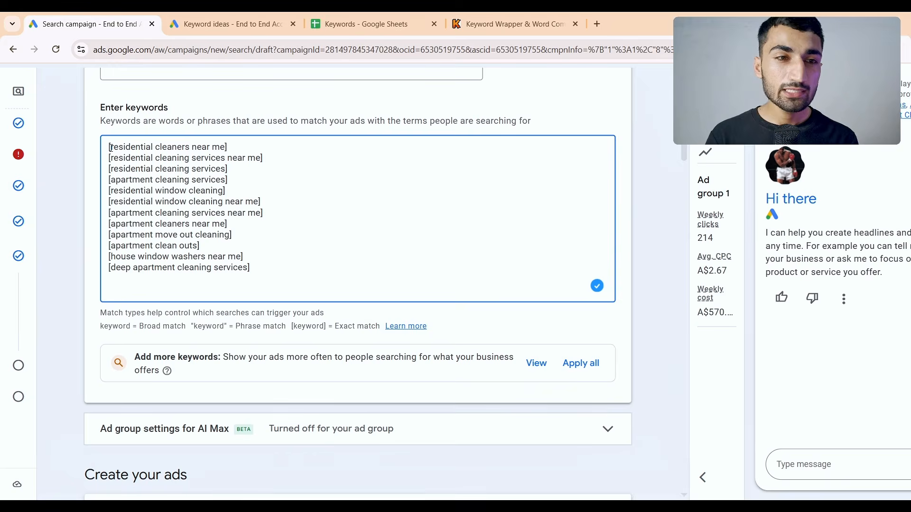
drag(109, 147, 256, 281)
click(256, 281)
Step: Set the ad's display path to "residential" and "cleaning", leaving the final URL blank
scroll(258, 285, down, 3)
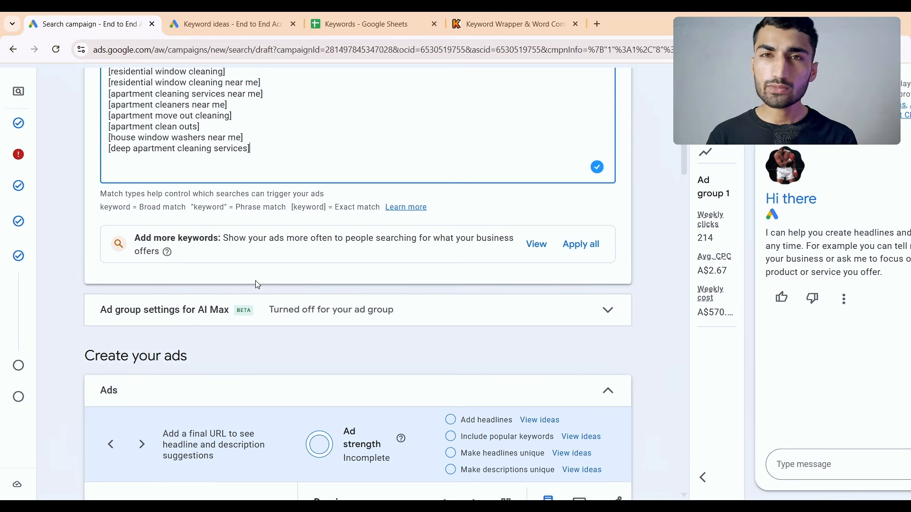
scroll(257, 285, down, 6)
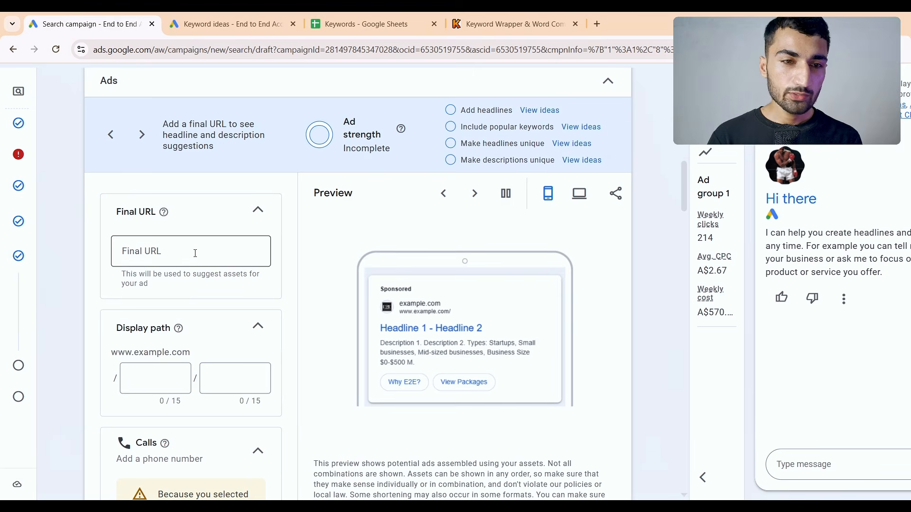
click(195, 253)
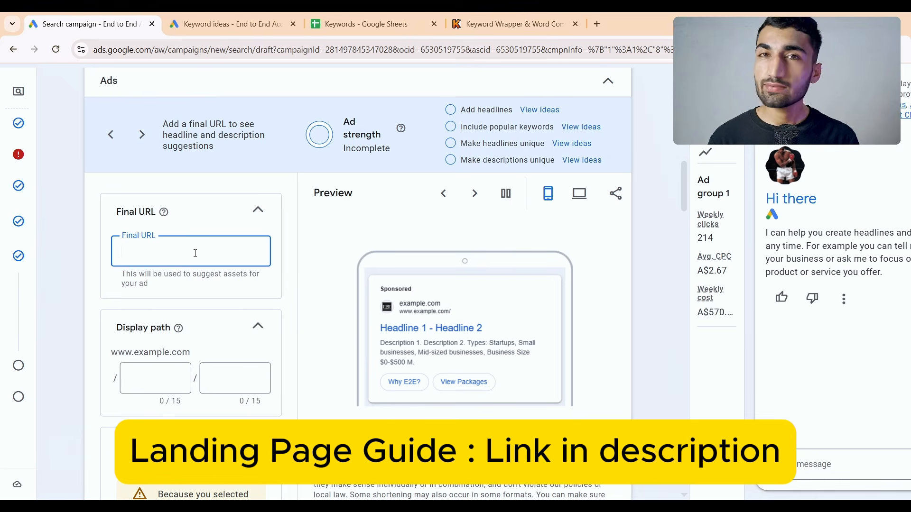
scroll(196, 255, down, 2)
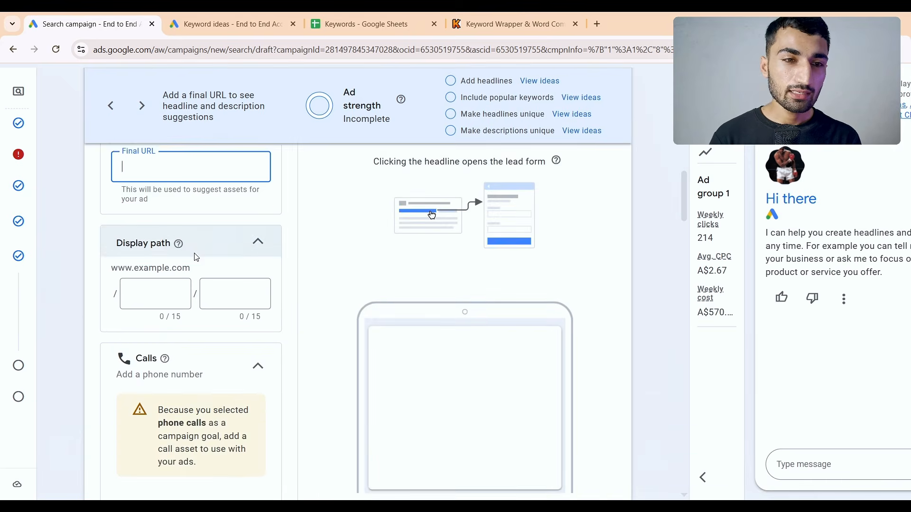
scroll(192, 266, up, 1)
click(164, 339)
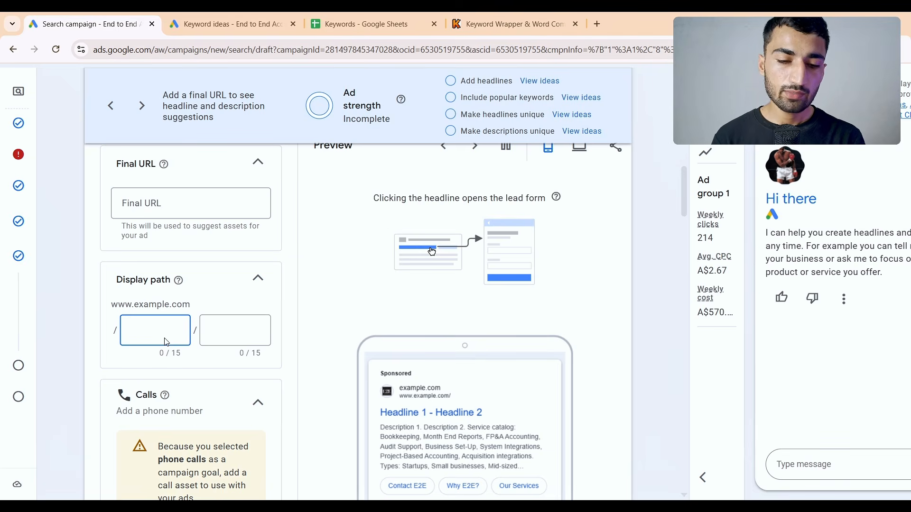
text(residential)
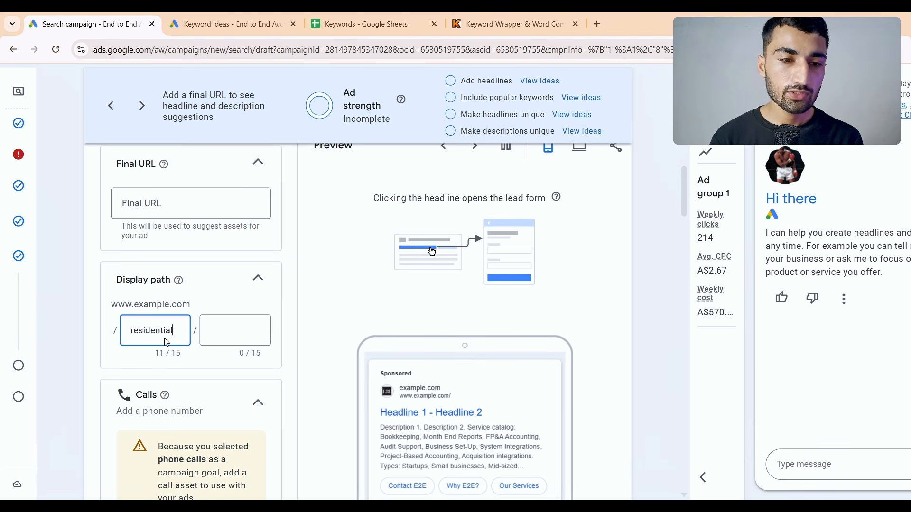
click(229, 332)
text(cleaning)
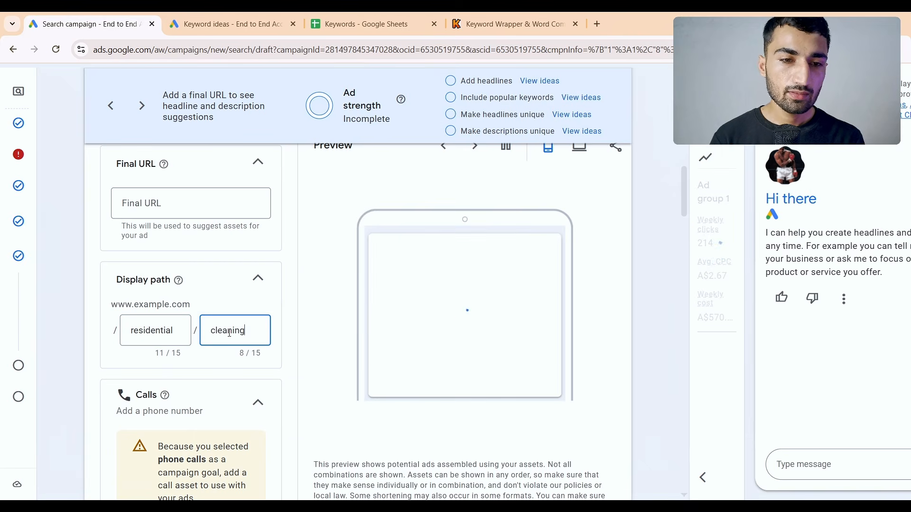
click(289, 338)
Step: Examine the new call asset form and its advanced day and hour scheduling options, leaving it without saving a number
scroll(289, 338, down, 3)
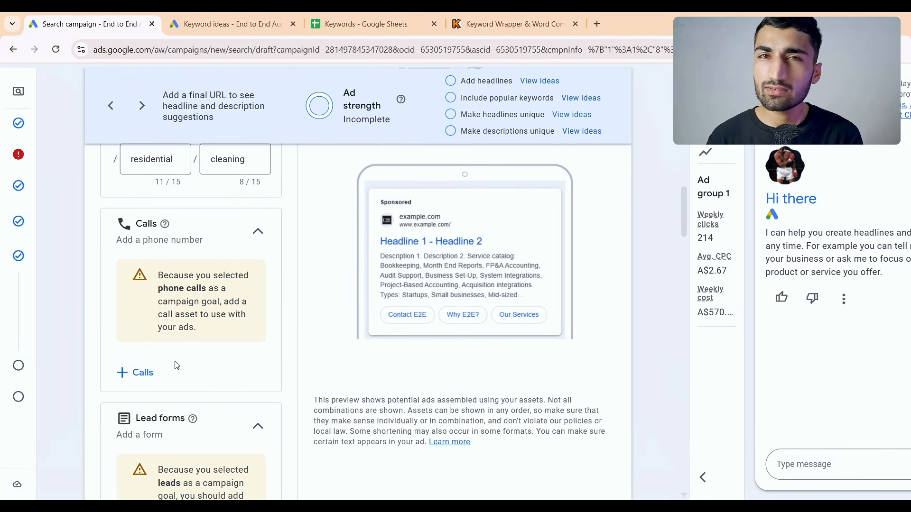
click(141, 374)
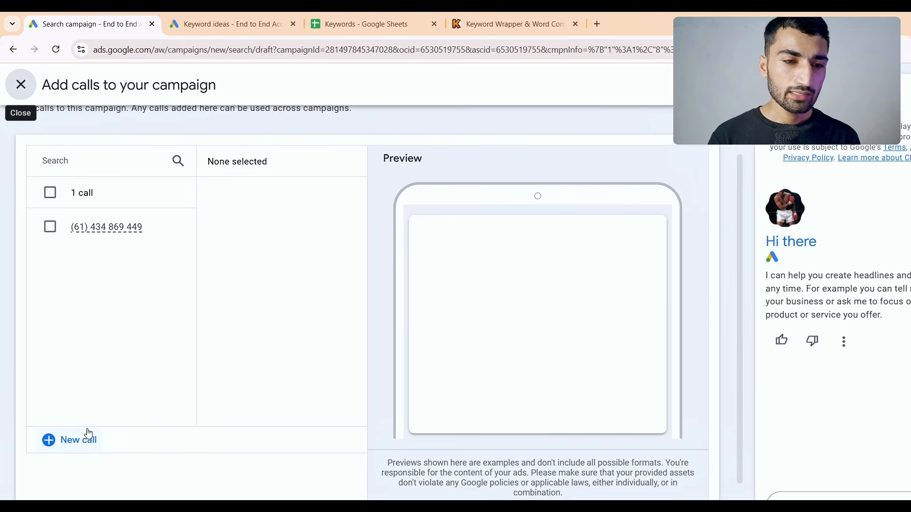
click(88, 433)
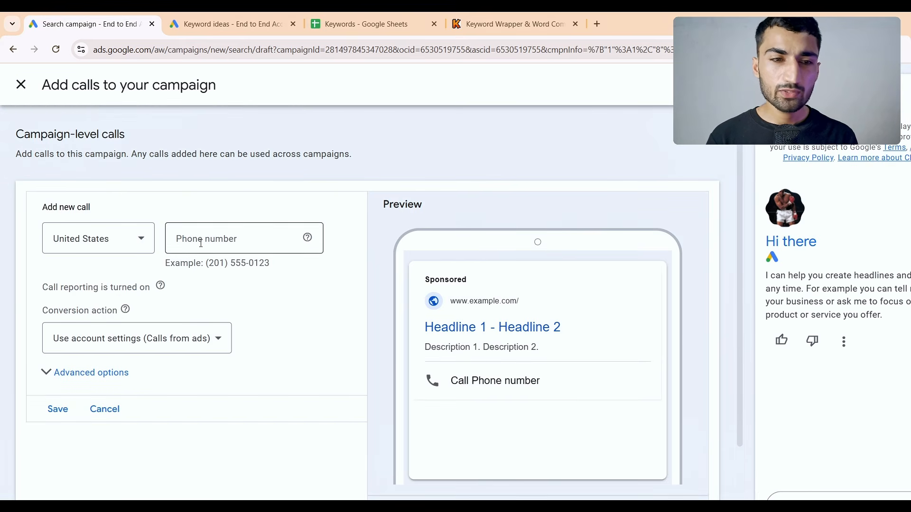
click(122, 372)
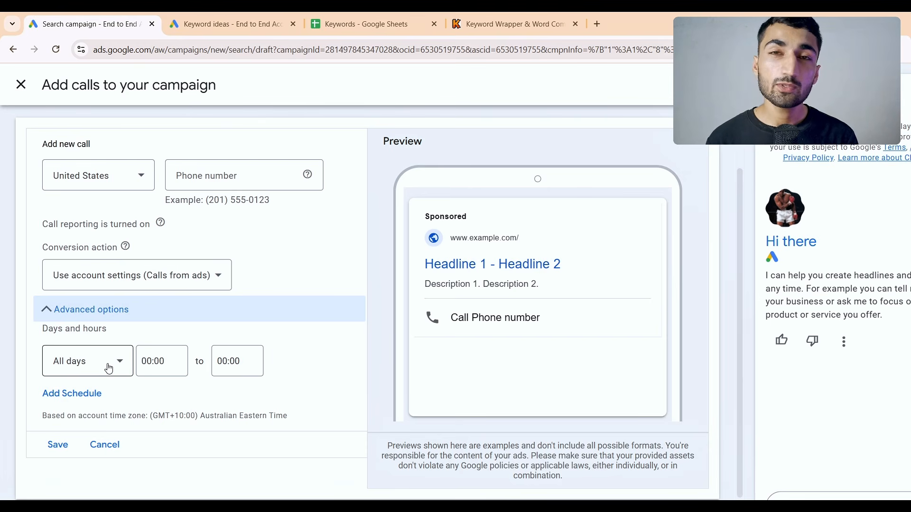
click(105, 445)
click(21, 84)
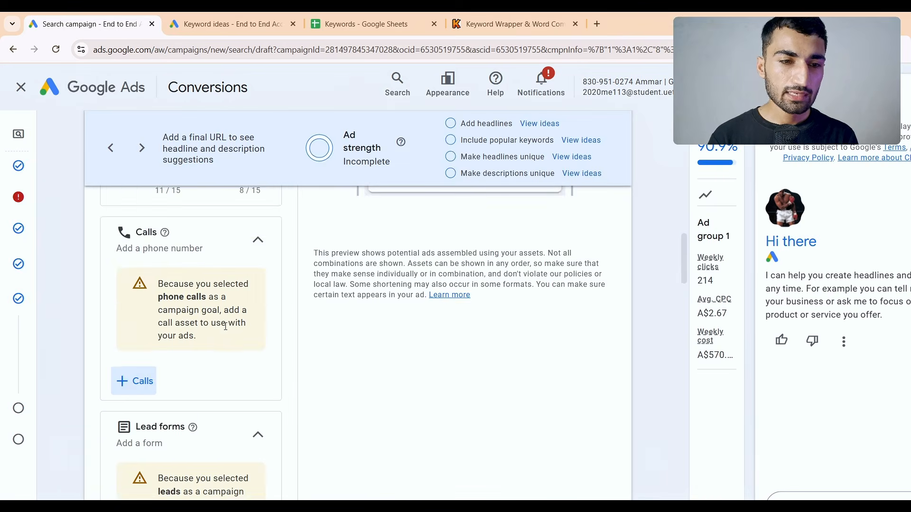
Step: Enter "Residential Cleaning Service" as the ad's first headline, checking the ad group's keyword list for wording
scroll(225, 328, down, 3)
scroll(225, 329, down, 1)
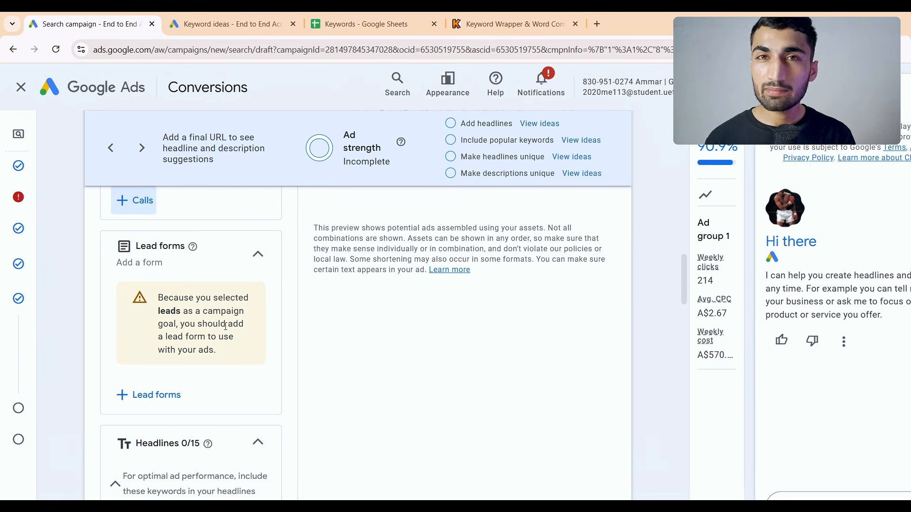
scroll(226, 327, down, 6)
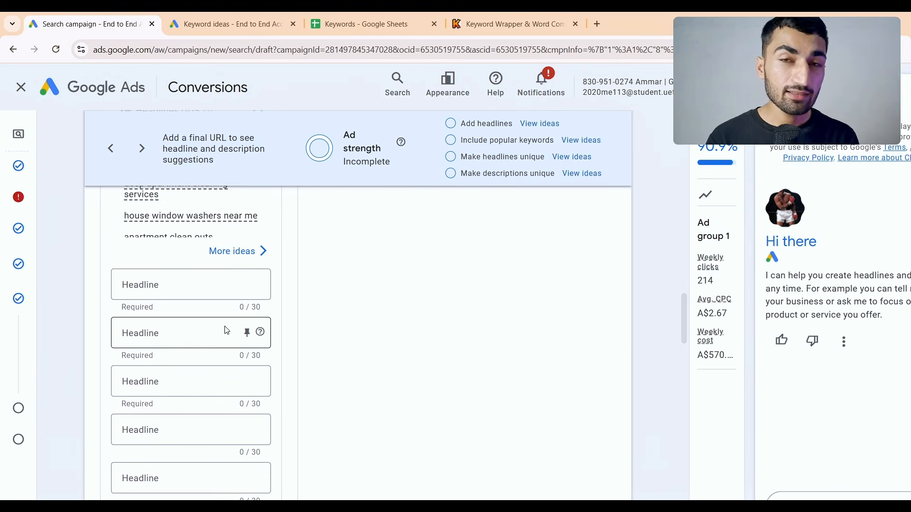
click(193, 294)
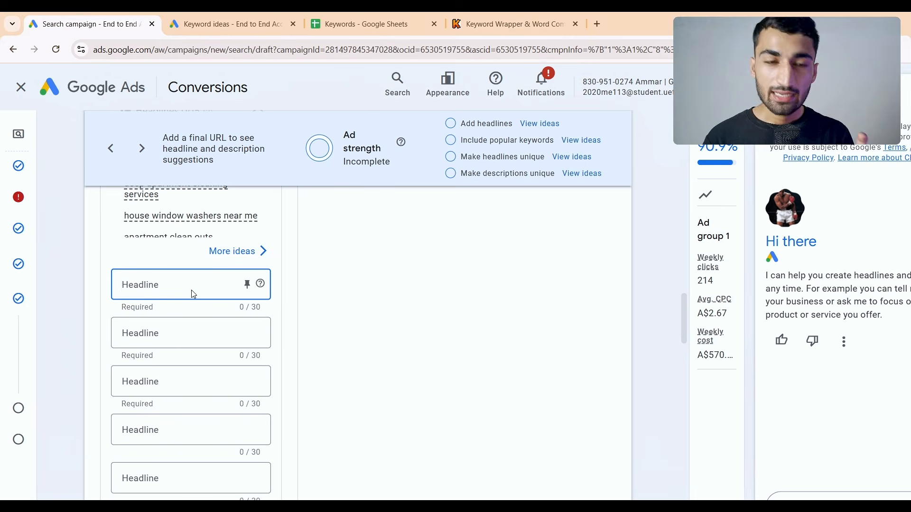
scroll(193, 294, up, 15)
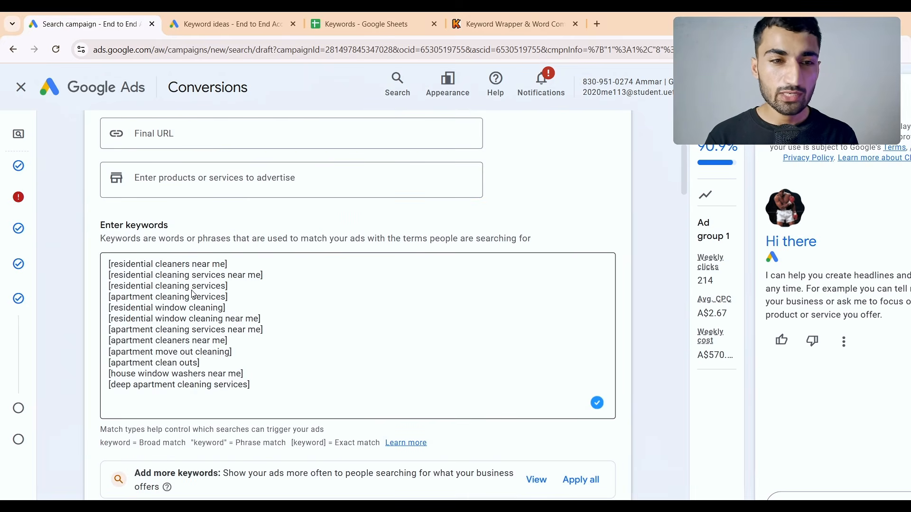
scroll(193, 294, down, 15)
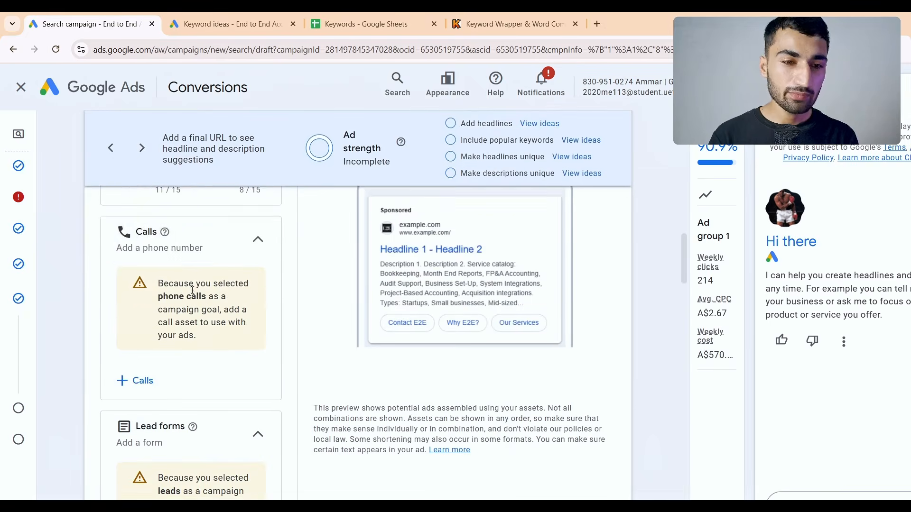
scroll(194, 294, down, 6)
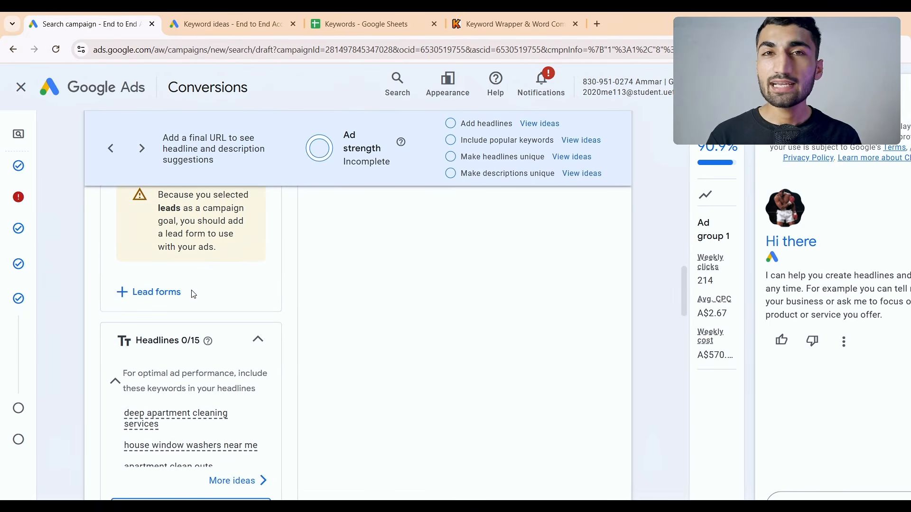
scroll(194, 295, down, 3)
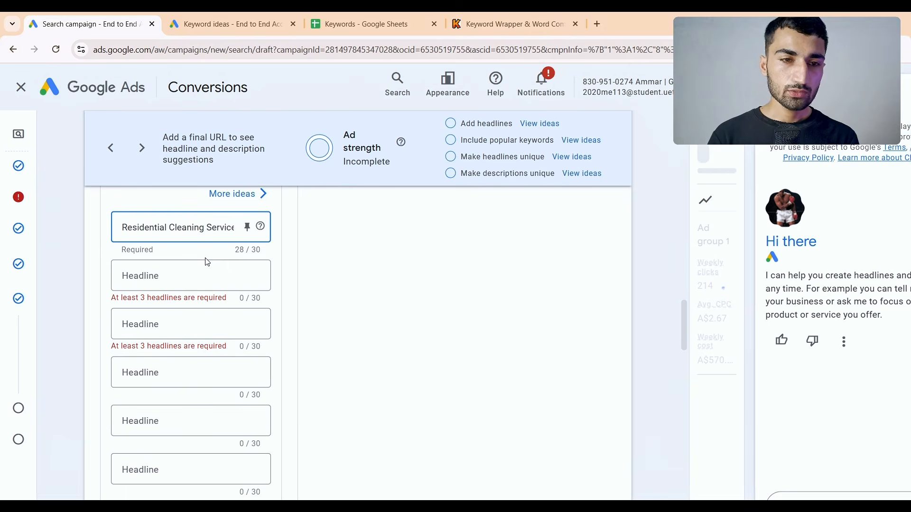
Step: Set the ad's third headline to "Starting from $200", leaving the second headline blank
scroll(206, 259, down, 1)
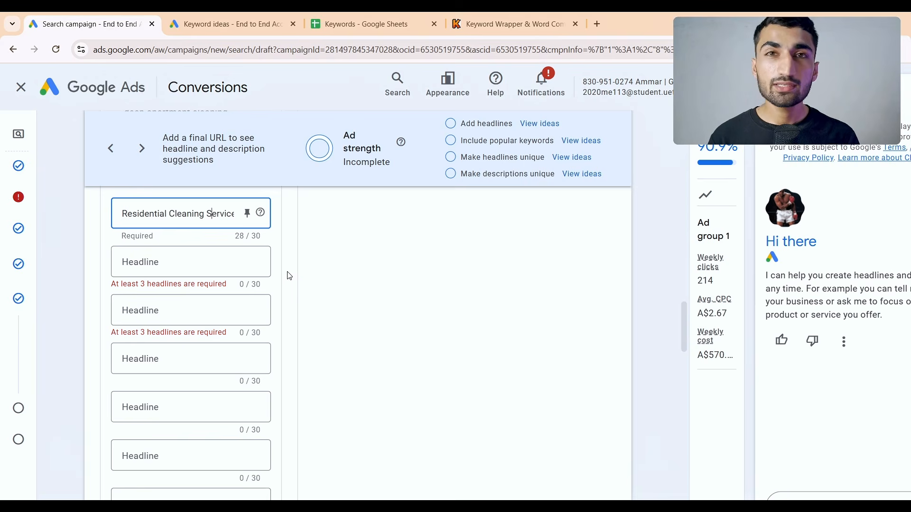
click(202, 307)
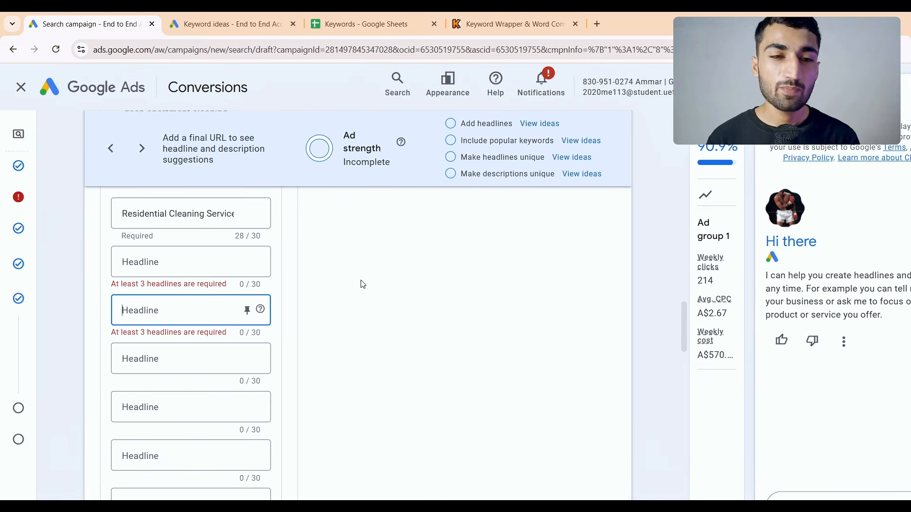
text(Sta)
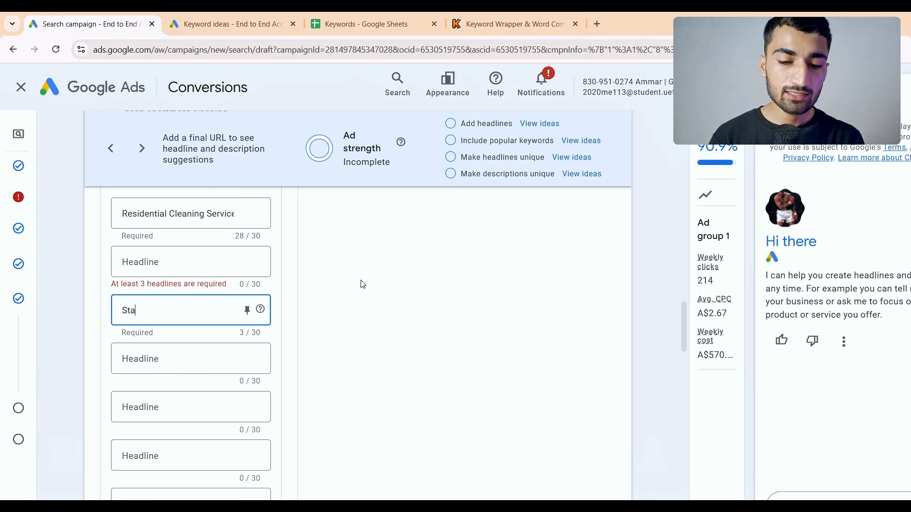
text(rting from $200)
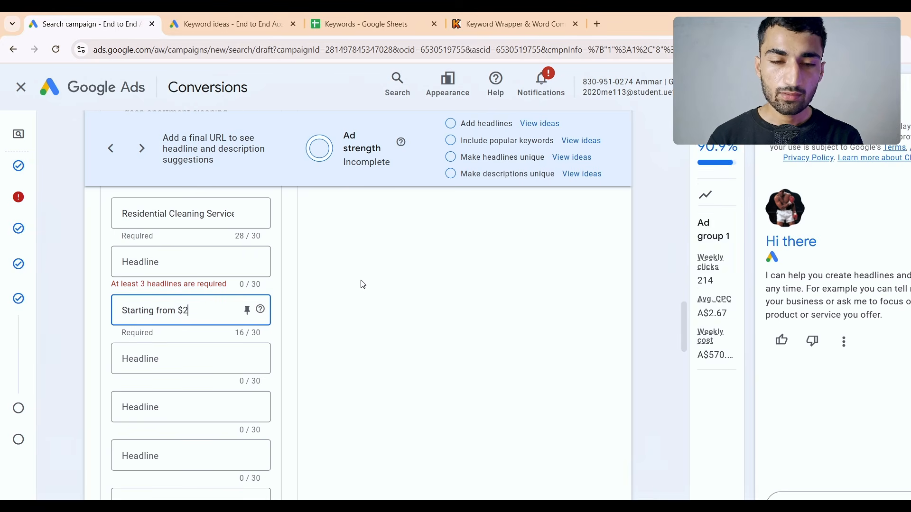
click(328, 321)
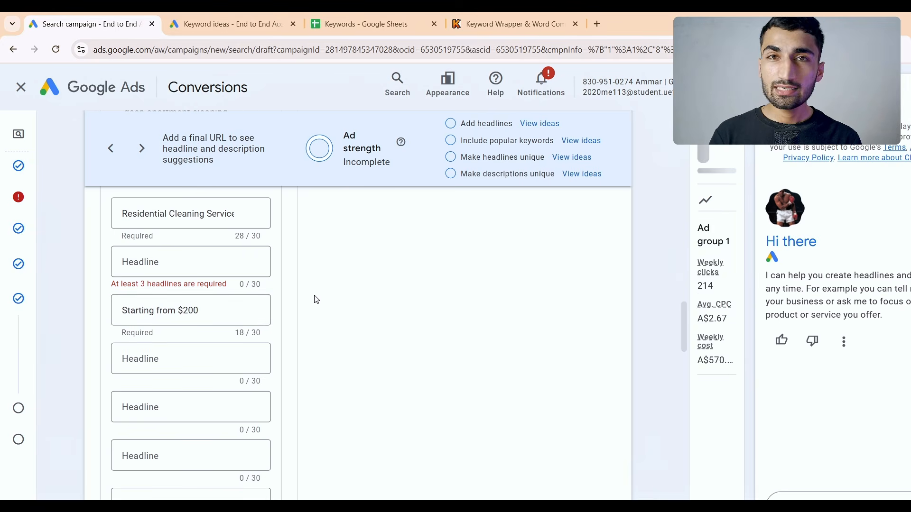
Step: Look over the ad's remaining headline, description, image, business name, business logo and sitelink sections
scroll(316, 300, down, 1)
scroll(315, 299, down, 6)
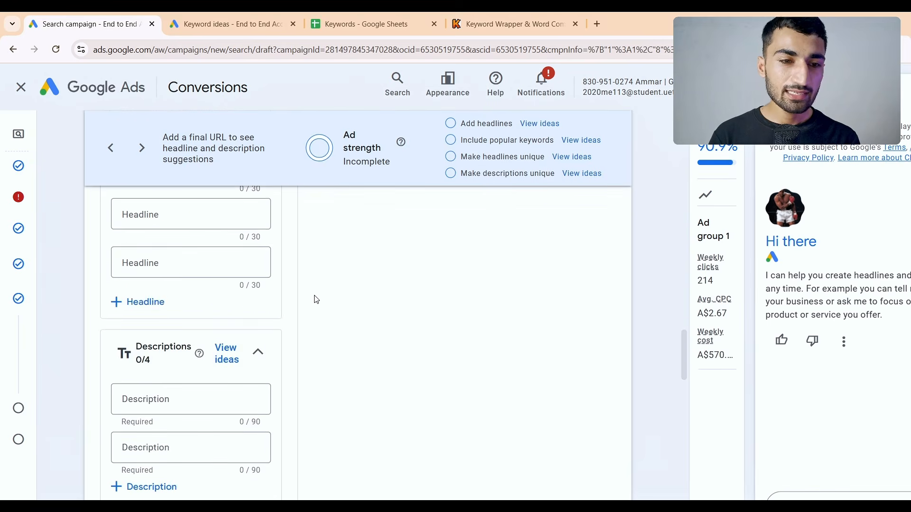
click(203, 304)
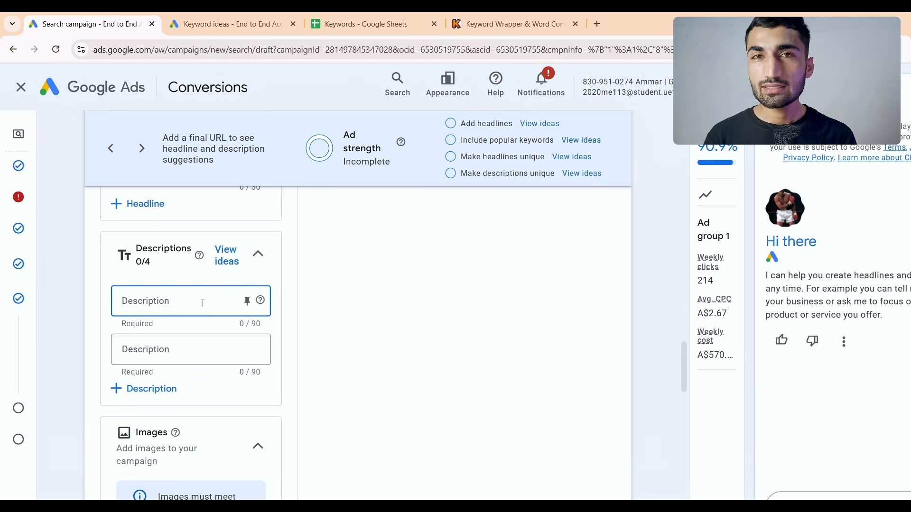
scroll(203, 303, down, 4)
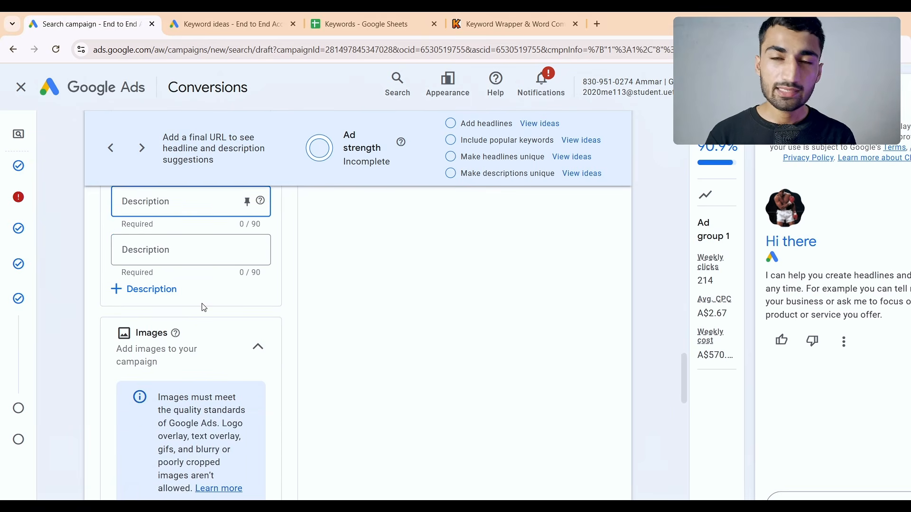
scroll(201, 303, down, 1)
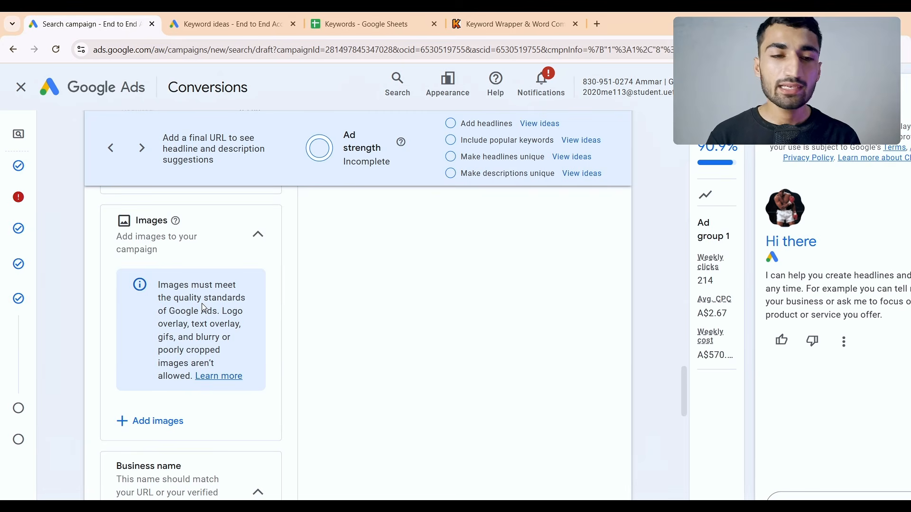
scroll(203, 308, down, 5)
click(191, 325)
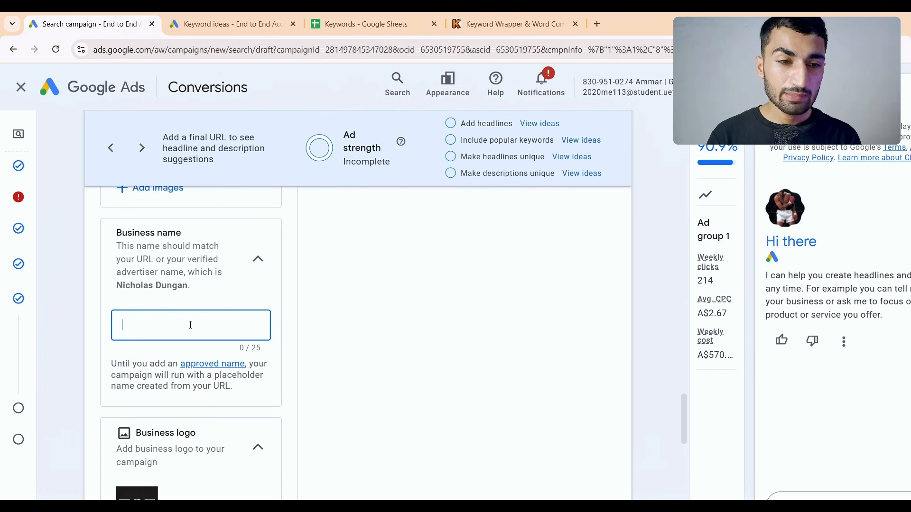
scroll(190, 327, down, 6)
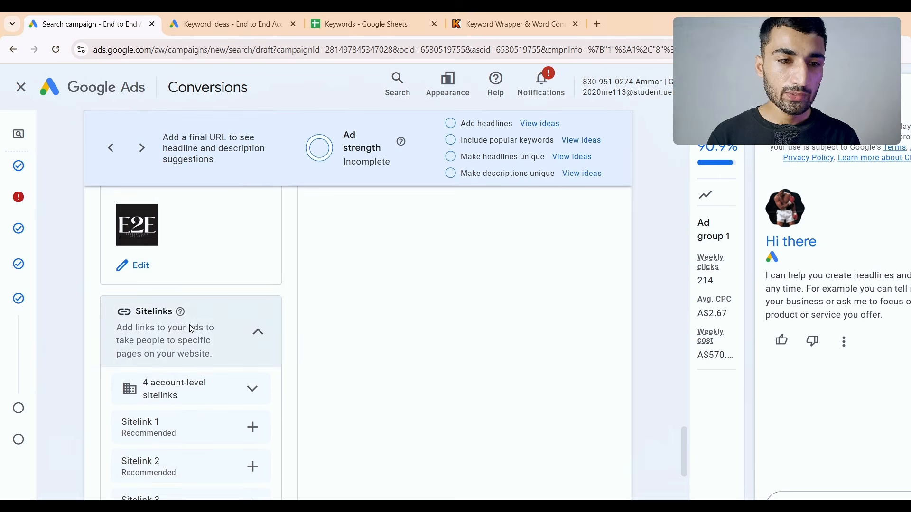
scroll(192, 329, down, 2)
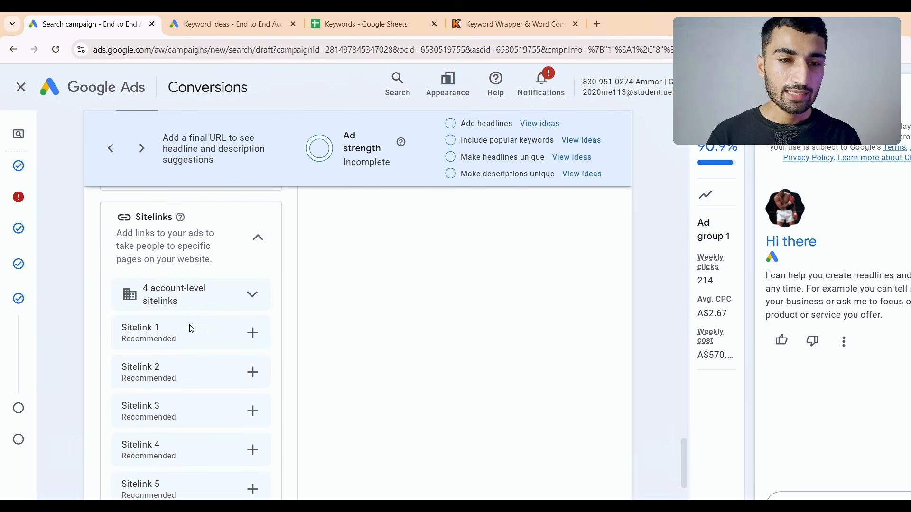
Step: Examine the Sitelink 1 text, description and final URL fields and the other sitelink entries, then submit the form with everything left blank
click(247, 334)
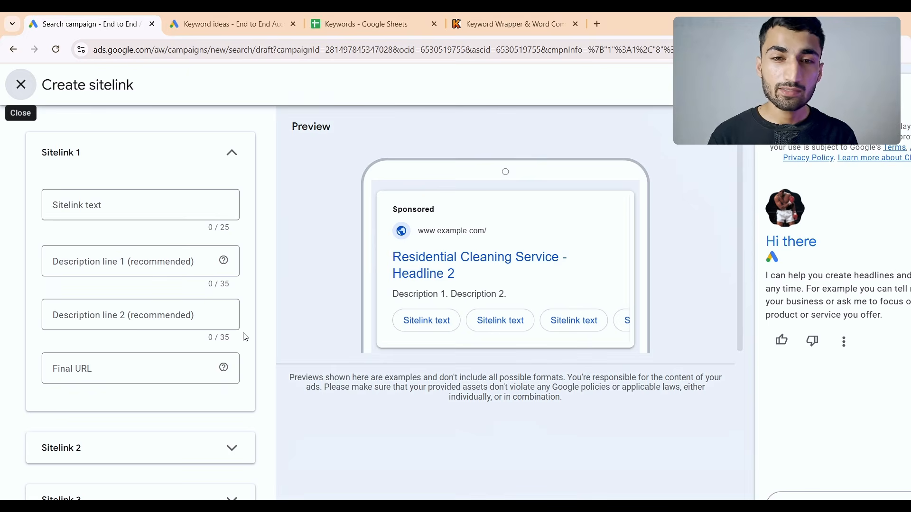
click(167, 209)
click(161, 261)
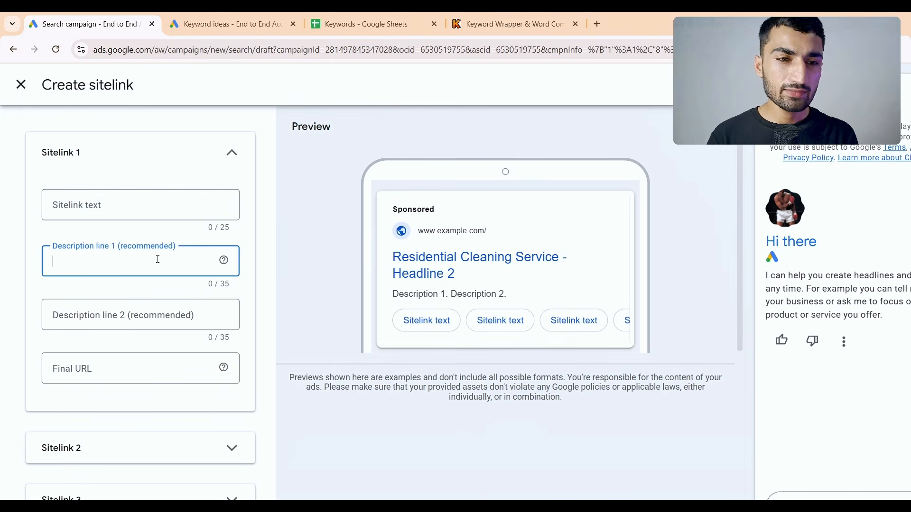
click(150, 313)
scroll(138, 332, down, 1)
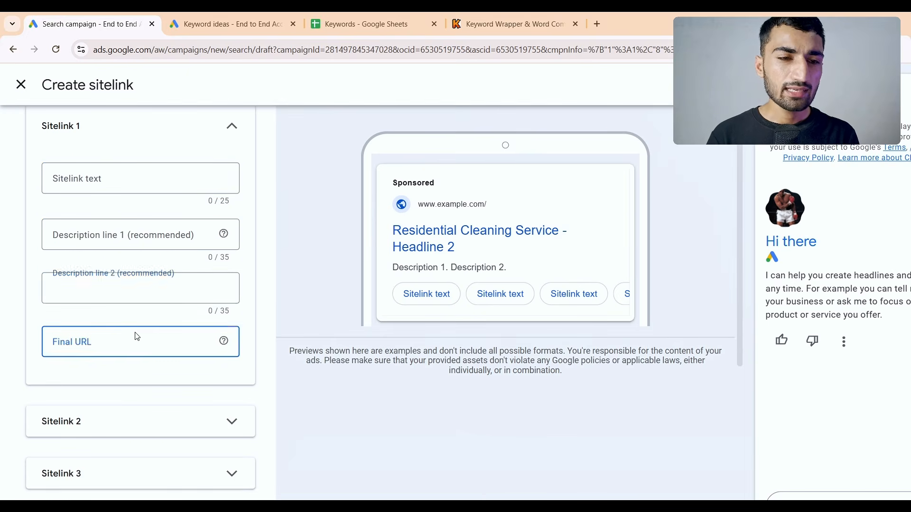
click(138, 338)
scroll(192, 340, down, 2)
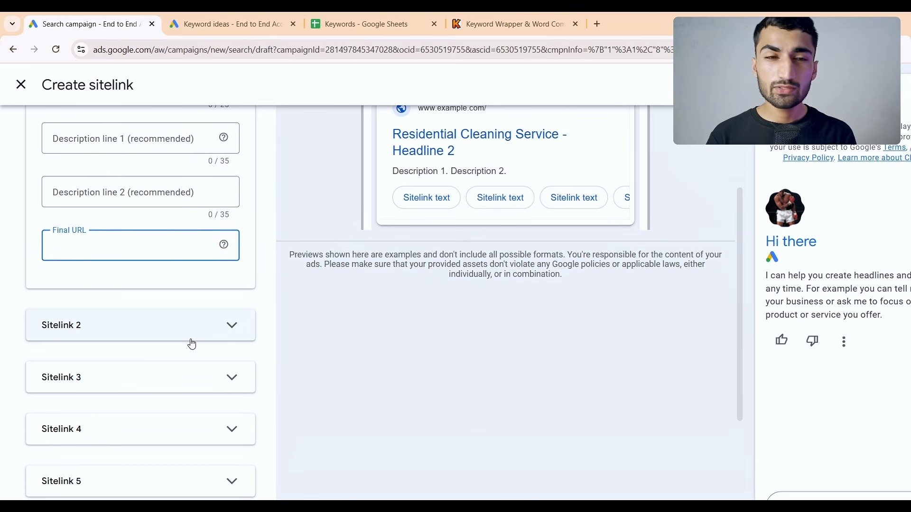
scroll(192, 345, up, 3)
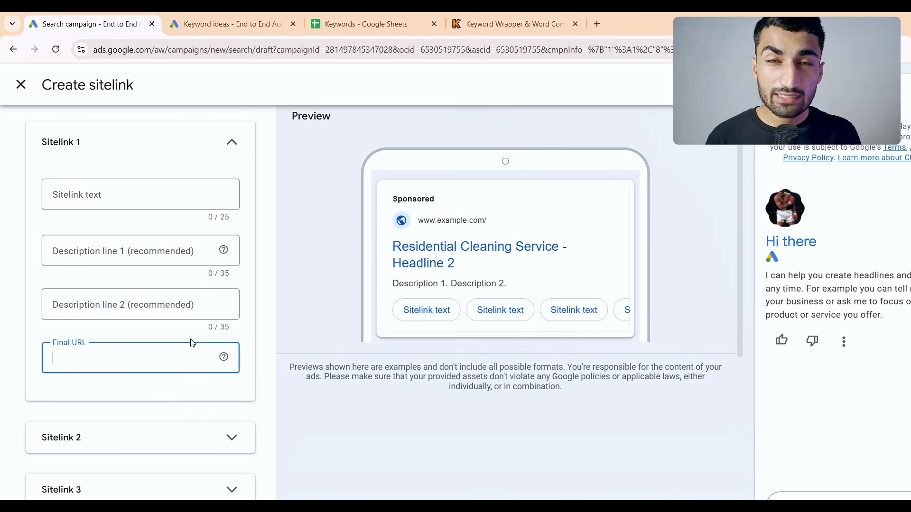
scroll(192, 344, down, 1)
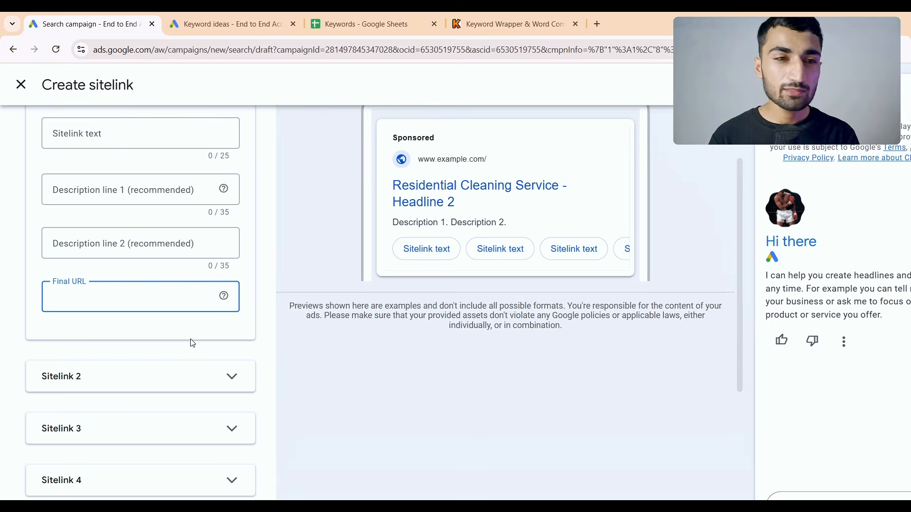
scroll(192, 343, down, 5)
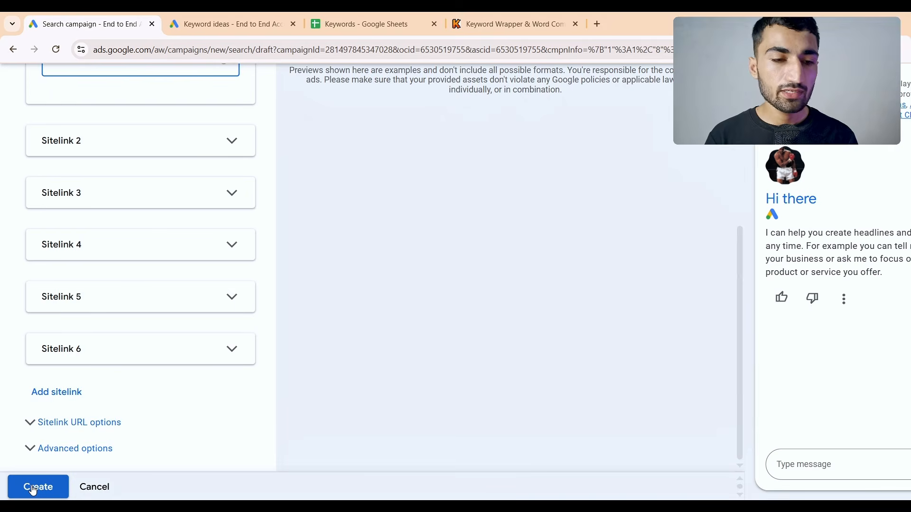
click(33, 488)
Step: Open the ad's callouts and select the existing "Get Your Free Quote" and "Get Free business Audit" callout assets for the campaign
scroll(170, 421, down, 4)
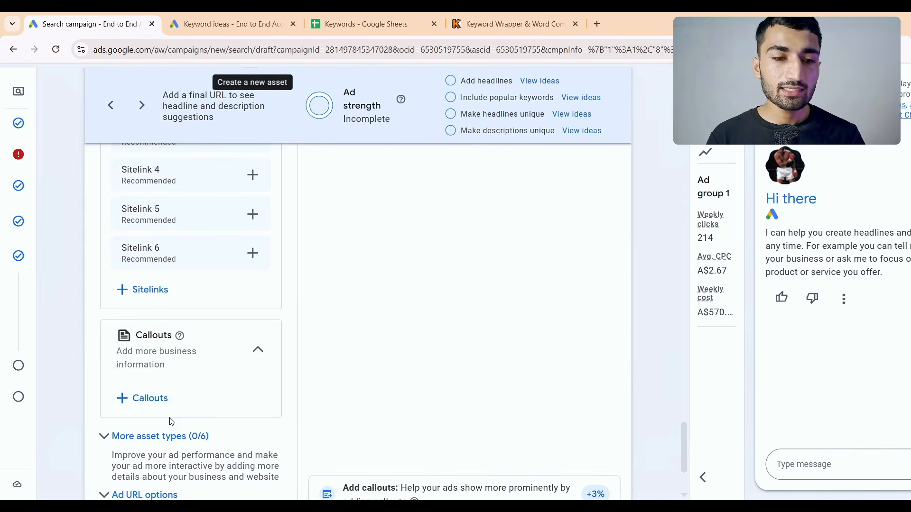
click(161, 403)
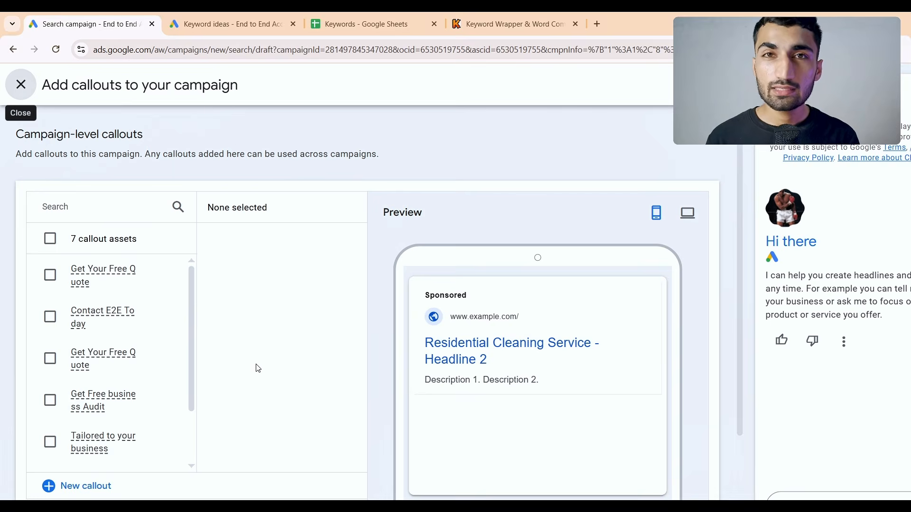
click(49, 275)
scroll(50, 315, down, 1)
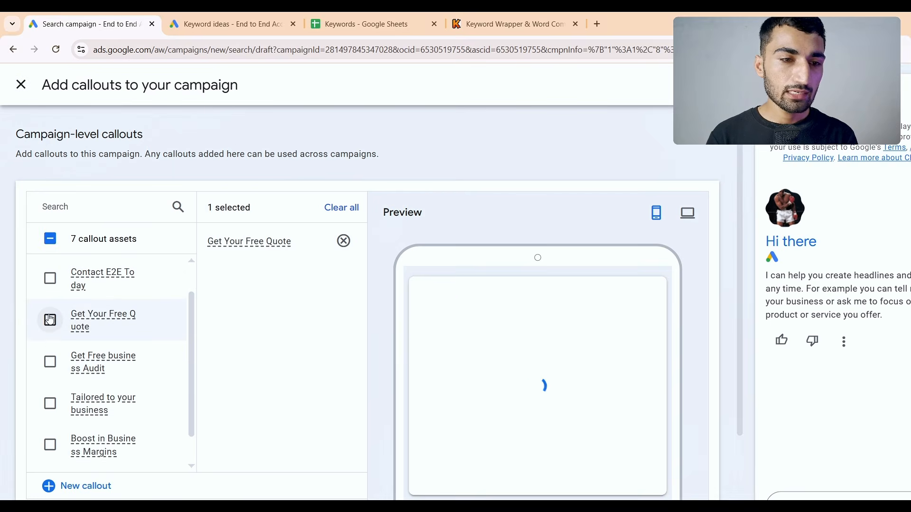
scroll(49, 319, down, 1)
click(50, 361)
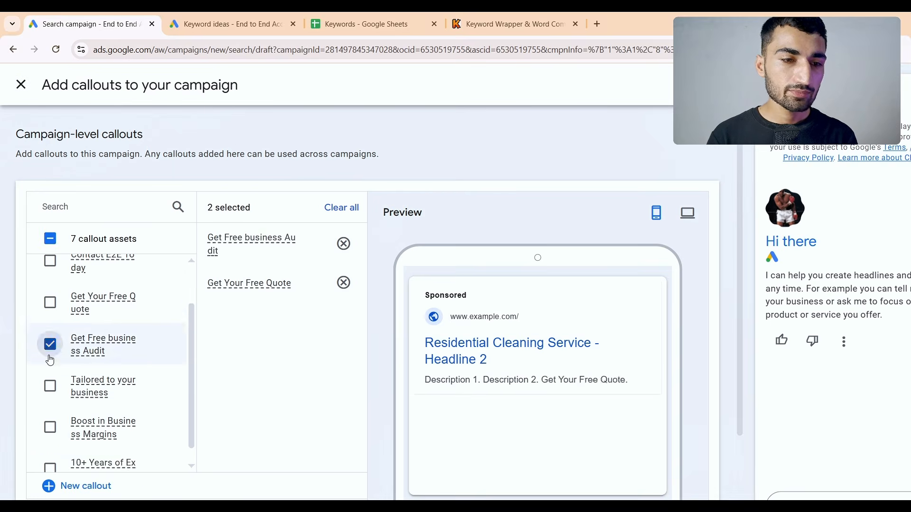
Step: Look over the new callout form's text fields, then leave the form with every callout text blank
click(87, 487)
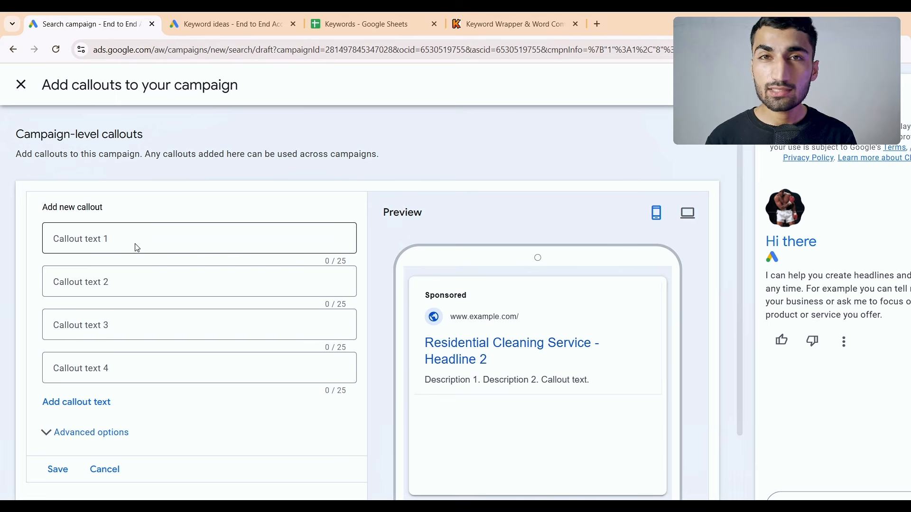
scroll(137, 248, down, 2)
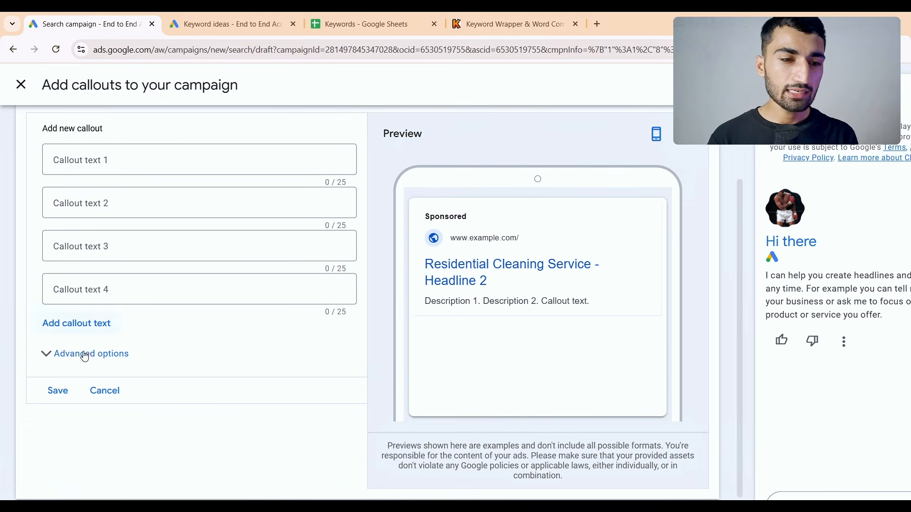
click(58, 402)
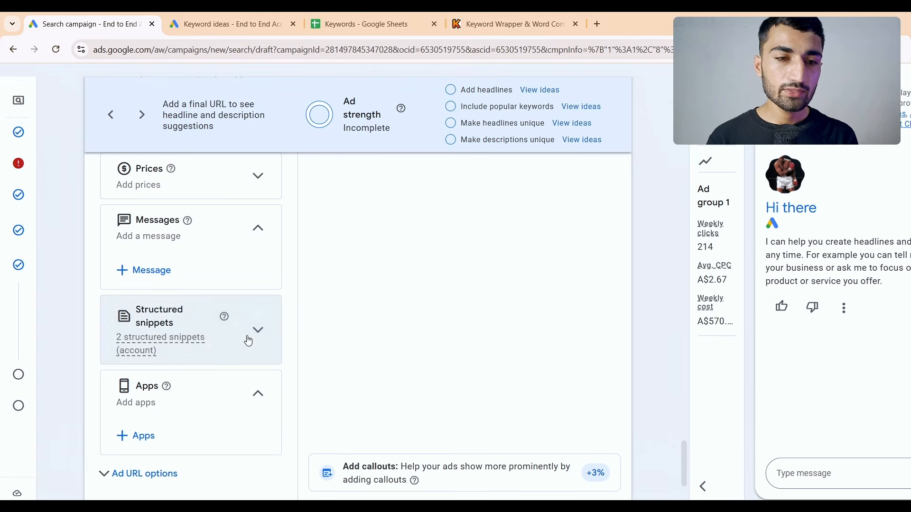
Step: Start a new structured snippet for the ad, review the available header types, and set the header to "Service catalog"
click(204, 374)
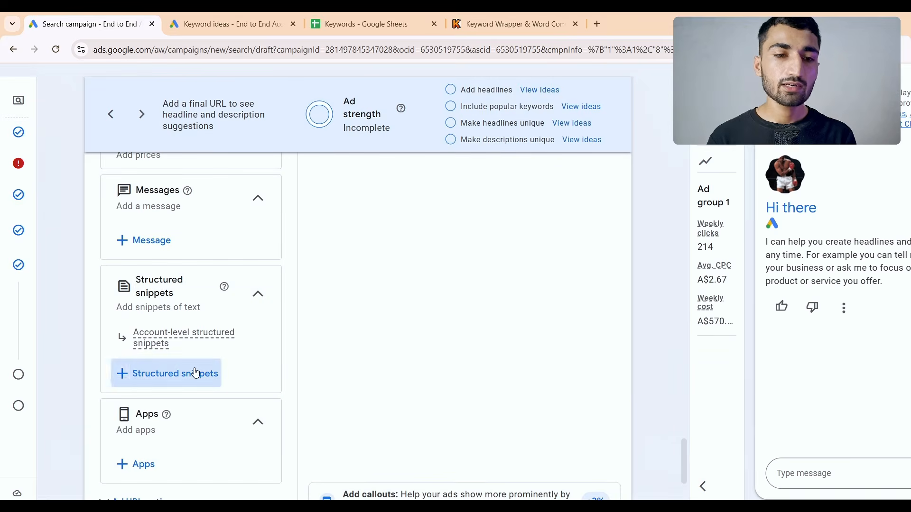
click(703, 116)
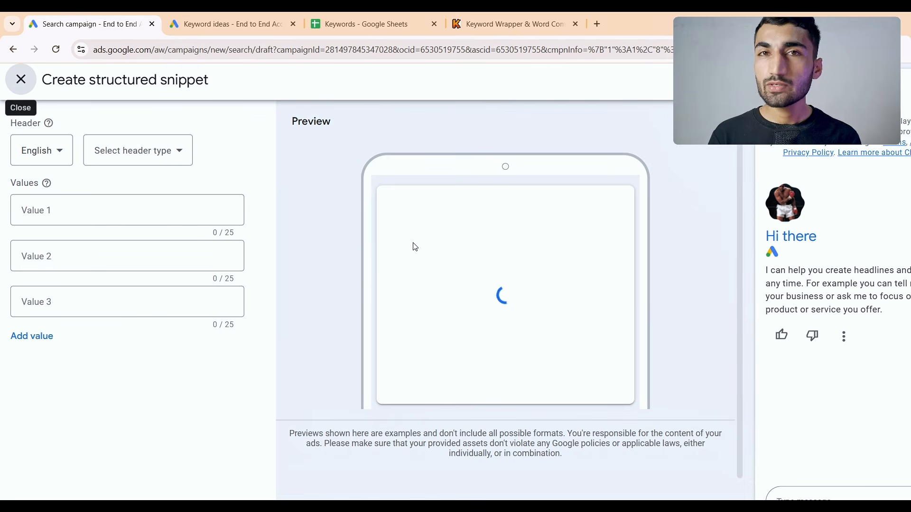
click(159, 163)
scroll(149, 280, down, 2)
scroll(150, 281, up, 3)
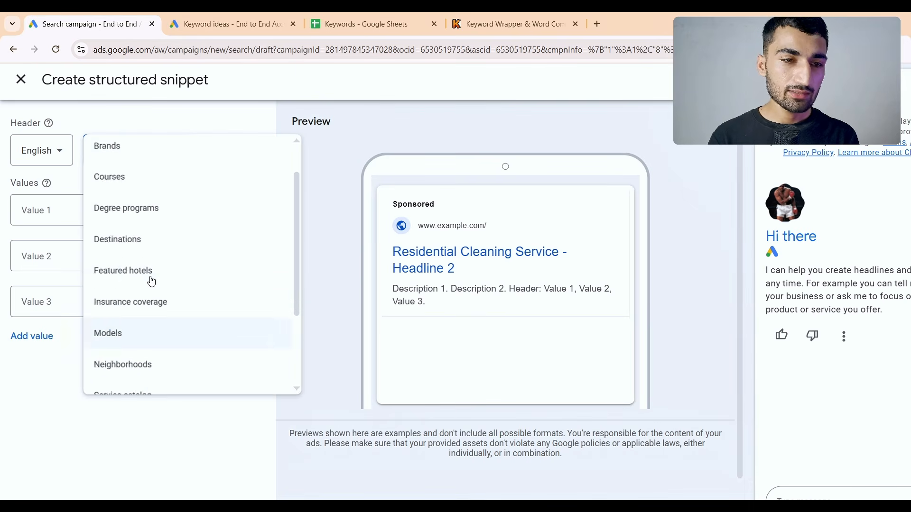
scroll(148, 279, down, 3)
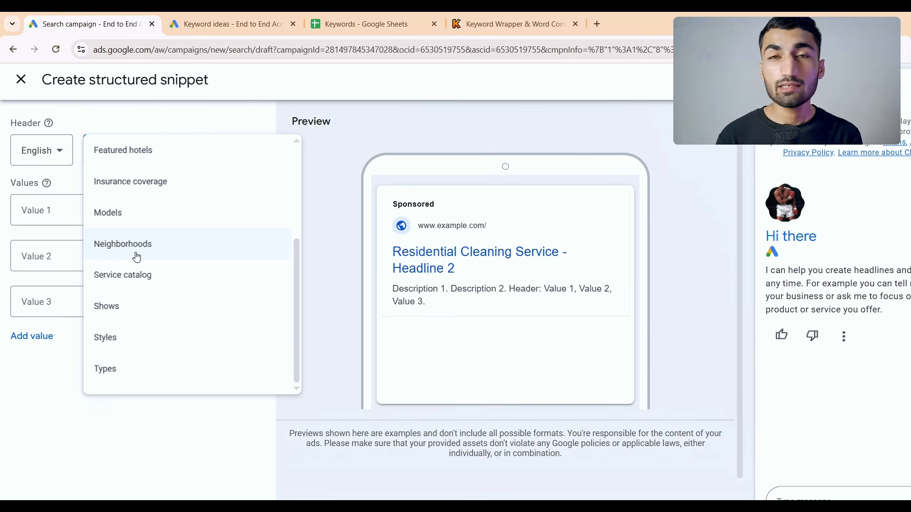
scroll(136, 256, up, 1)
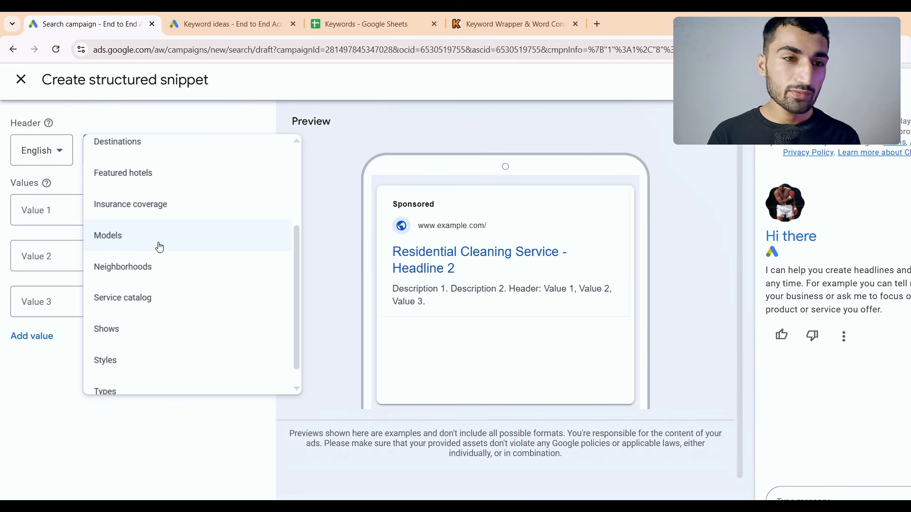
scroll(160, 246, up, 3)
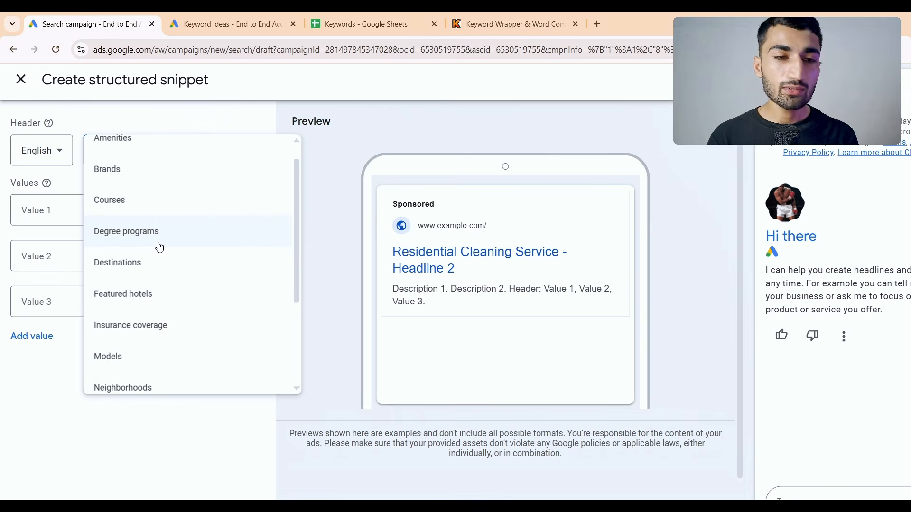
scroll(160, 247, down, 4)
click(142, 272)
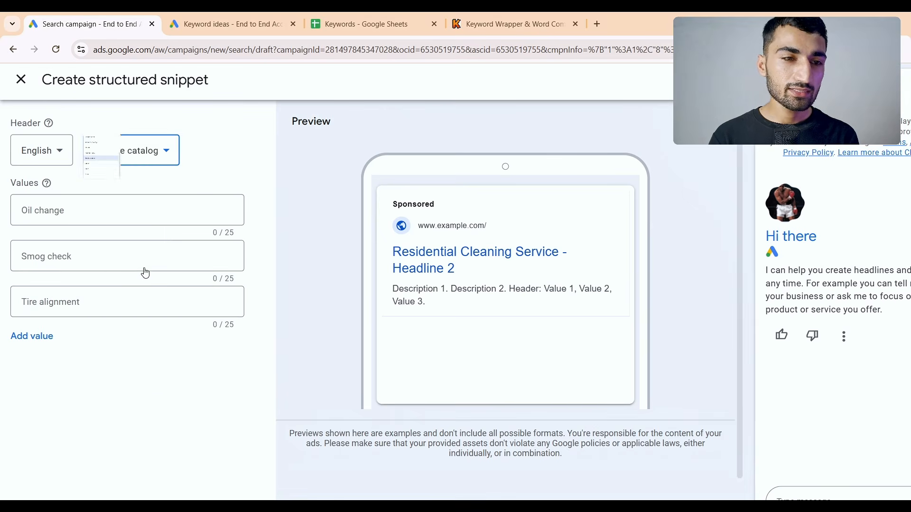
Step: Review the structured snippet's value fields without filling them in, then leave the snippet form
click(108, 209)
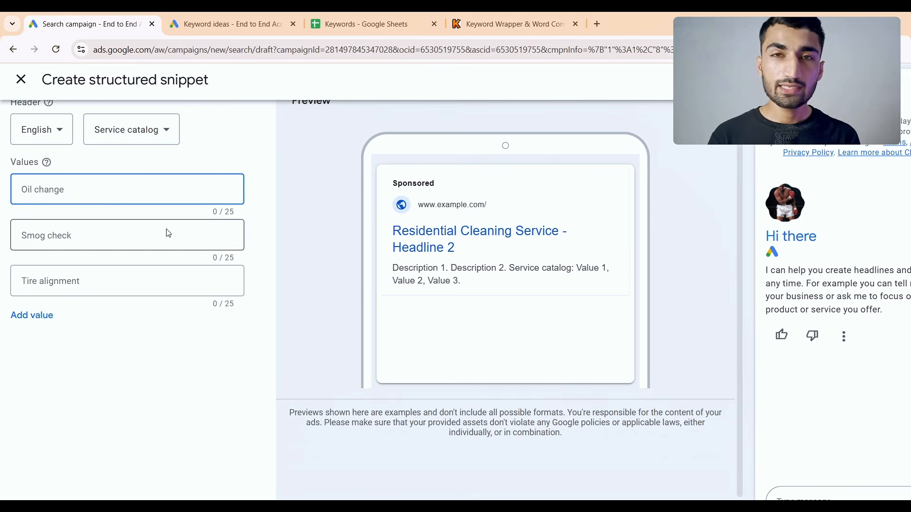
scroll(167, 376, down, 1)
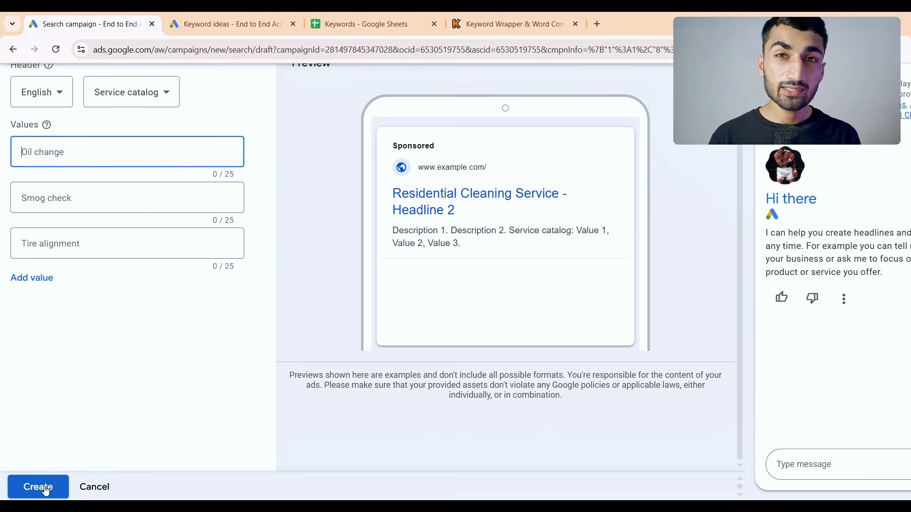
click(79, 487)
Step: Check the promotion, price, message and app asset types, then finish the ad and continue to the campaign's Budget stage
scroll(157, 381, up, 2)
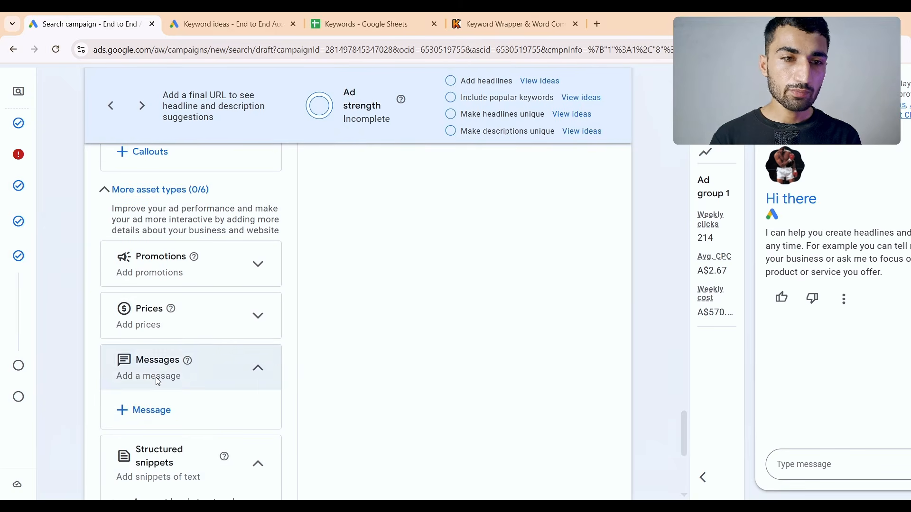
scroll(207, 321, down, 5)
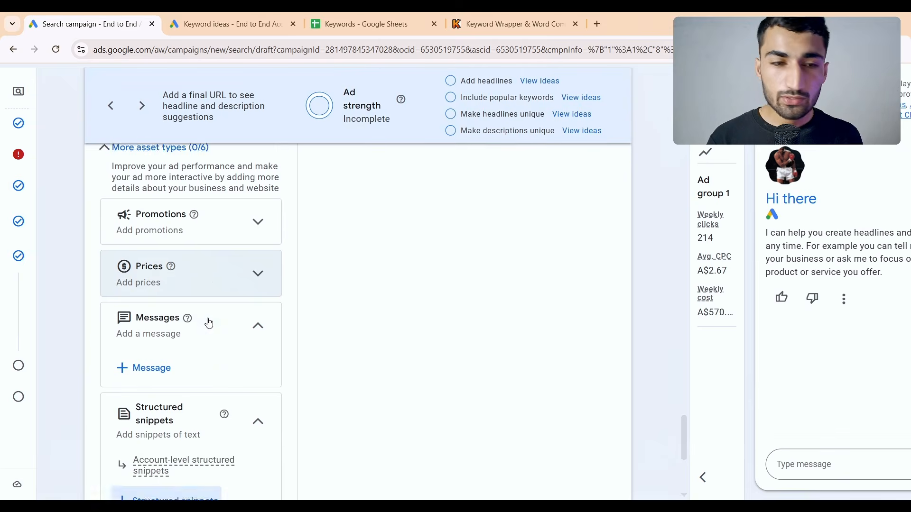
click(114, 406)
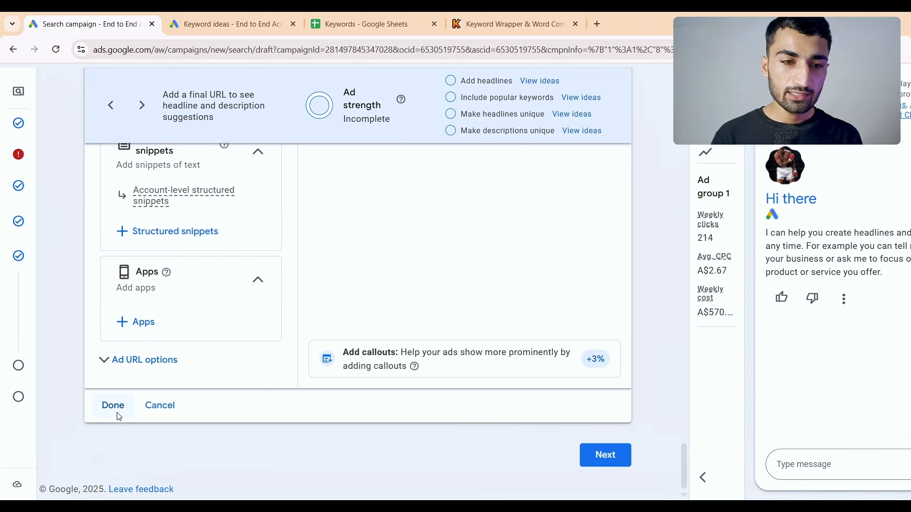
click(592, 455)
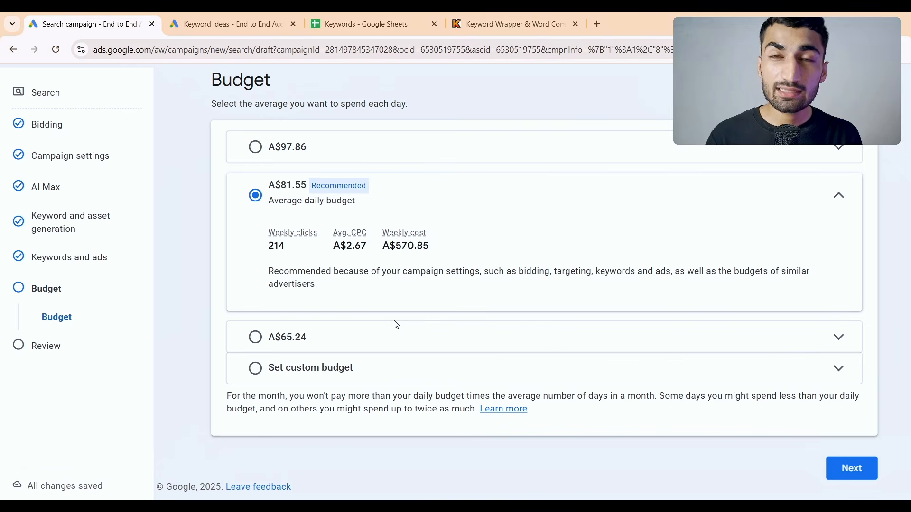
Step: Check the low and high top-of-page bids for "commercial cleaners near me" in the Keyword Planner results
key(ctrl+Tab)
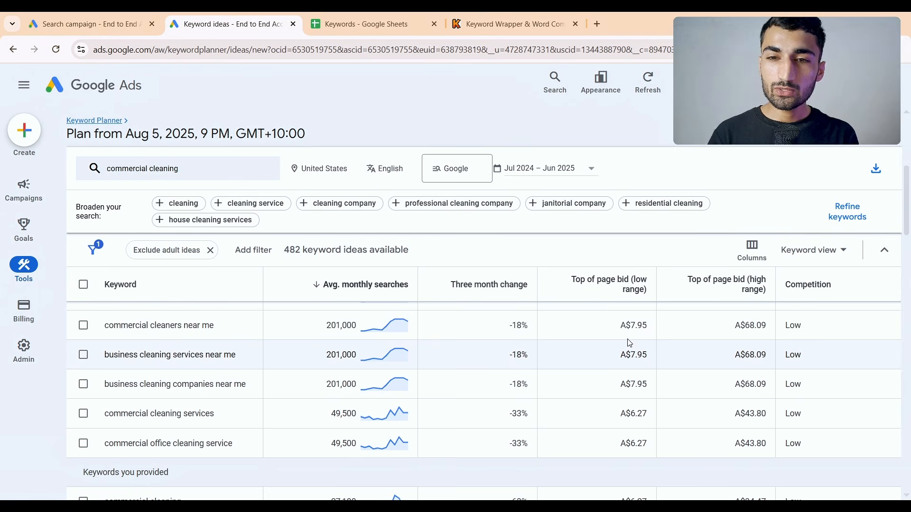
drag(630, 328, 762, 329)
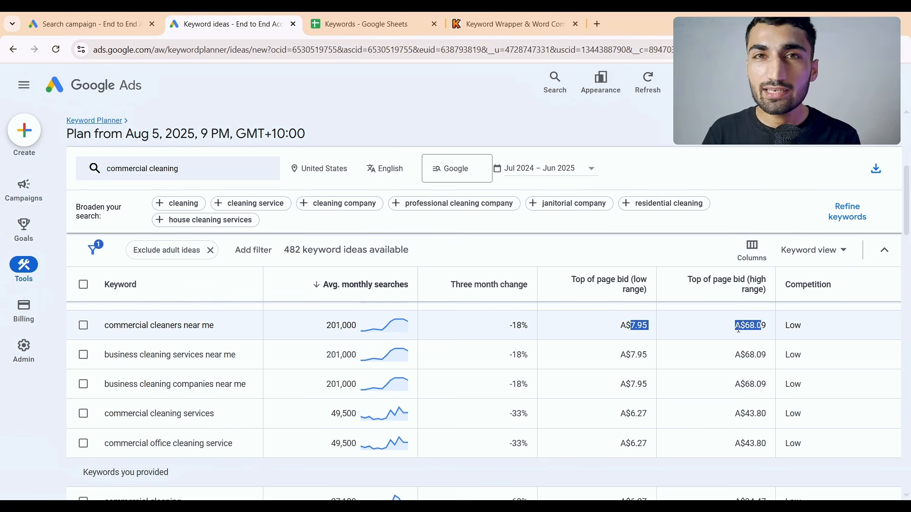
click(738, 329)
Step: Return to the campaign draft, set a custom average daily budget of A$90, and continue to the next stage
click(112, 16)
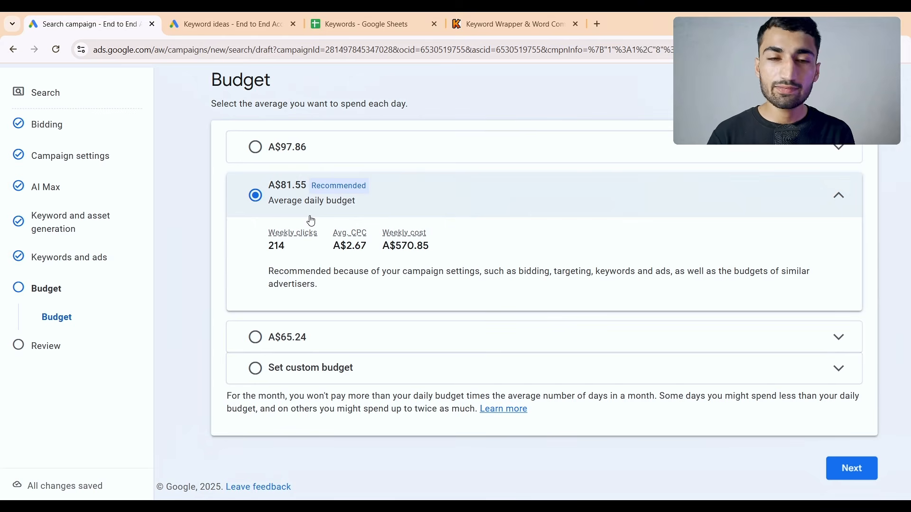
click(322, 371)
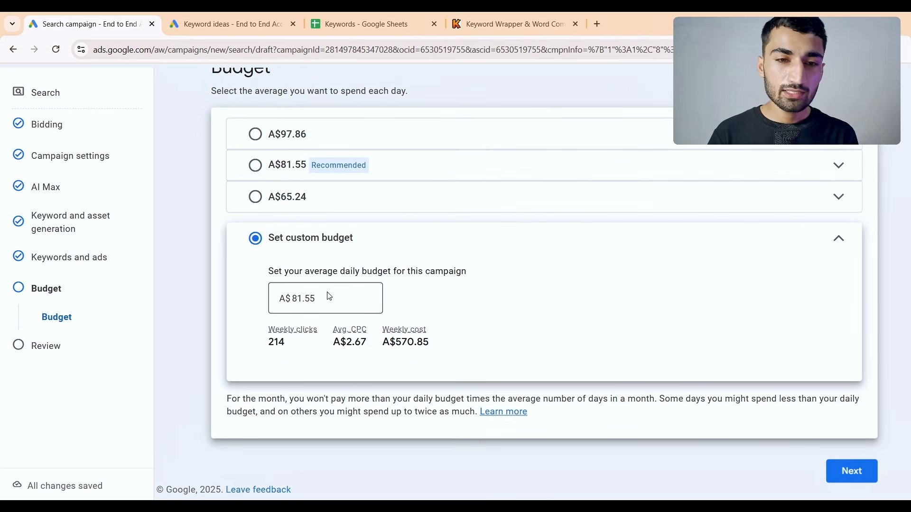
triple_click(330, 297)
text(90)
click(420, 317)
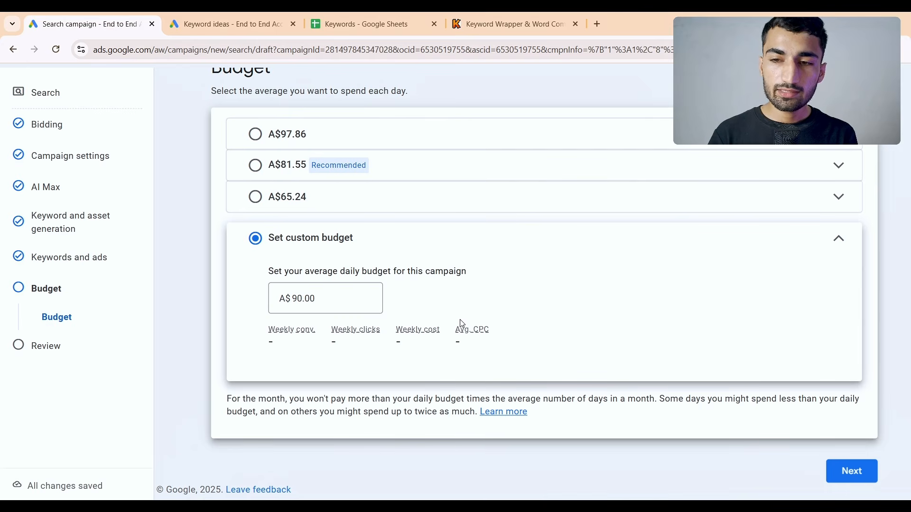
click(850, 471)
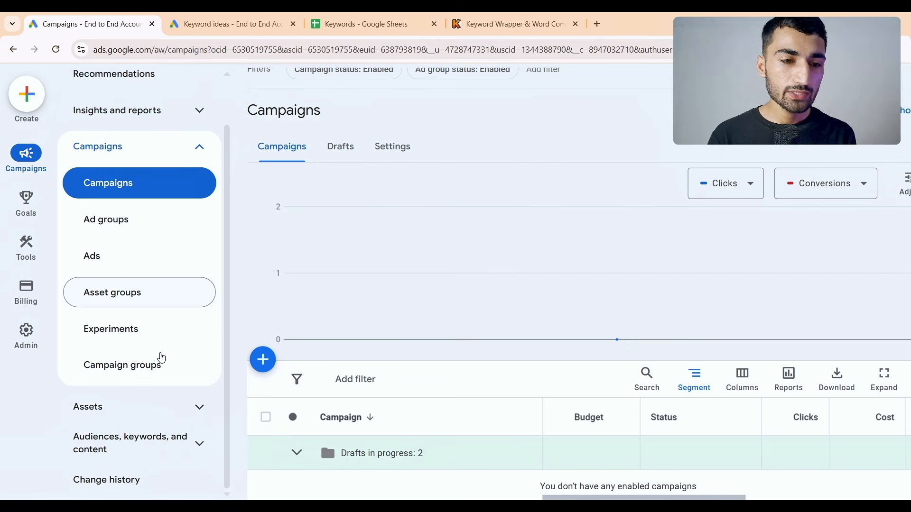
Step: Open the account's negative keywords from the audiences, keywords and content section
click(138, 453)
scroll(138, 453, down, 2)
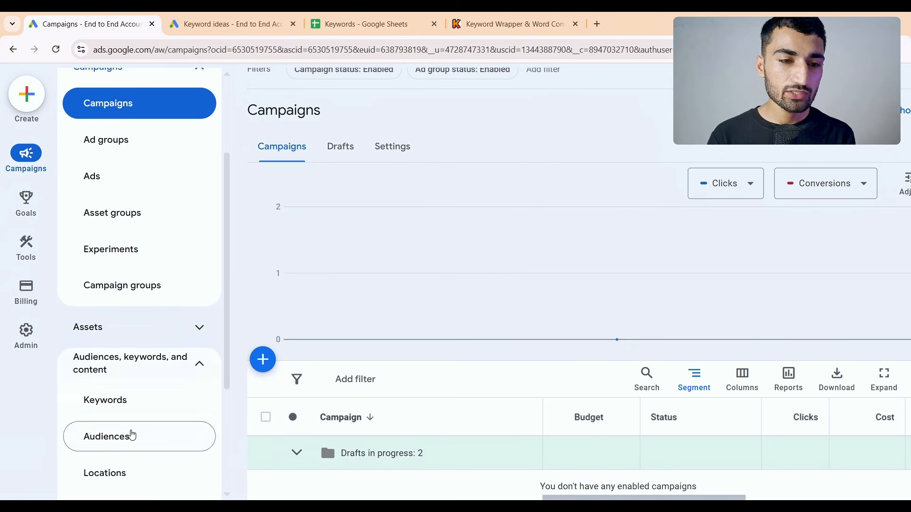
click(125, 413)
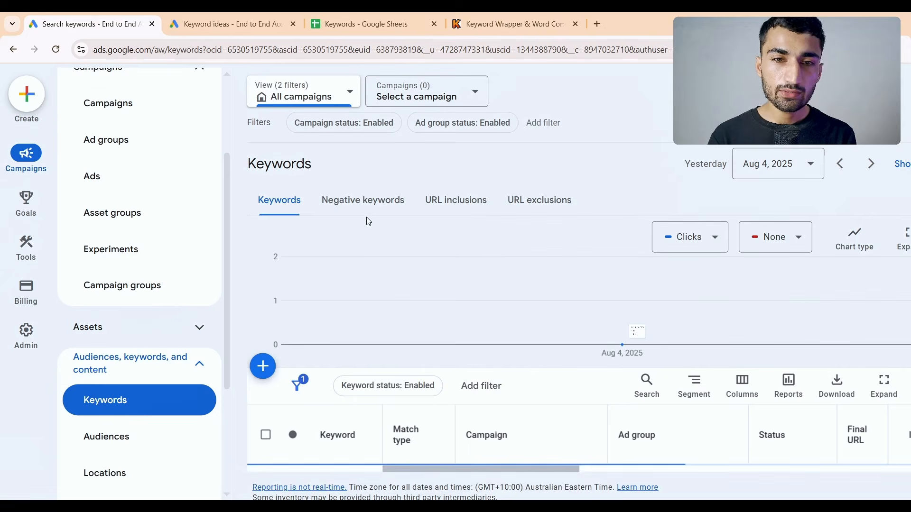
click(366, 209)
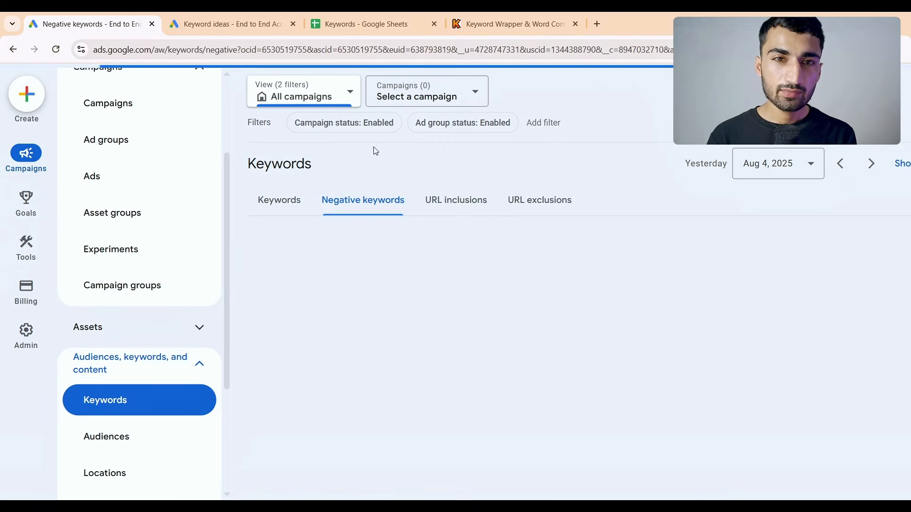
Step: In the Keywords spreadsheet, copy ad group 1's negative keywords from "scrub" to "spotless" (B2:B12)
click(354, 31)
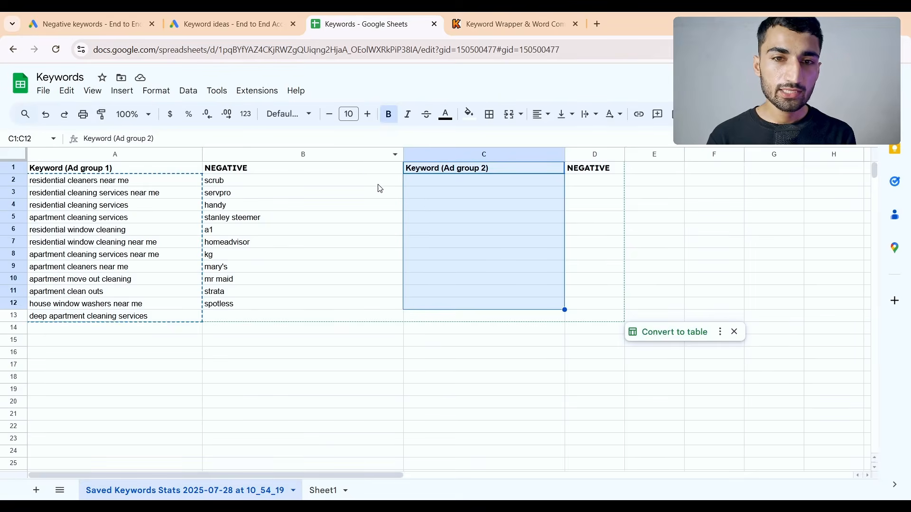
click(295, 173)
drag(285, 178, 265, 301)
key(ctrl+c)
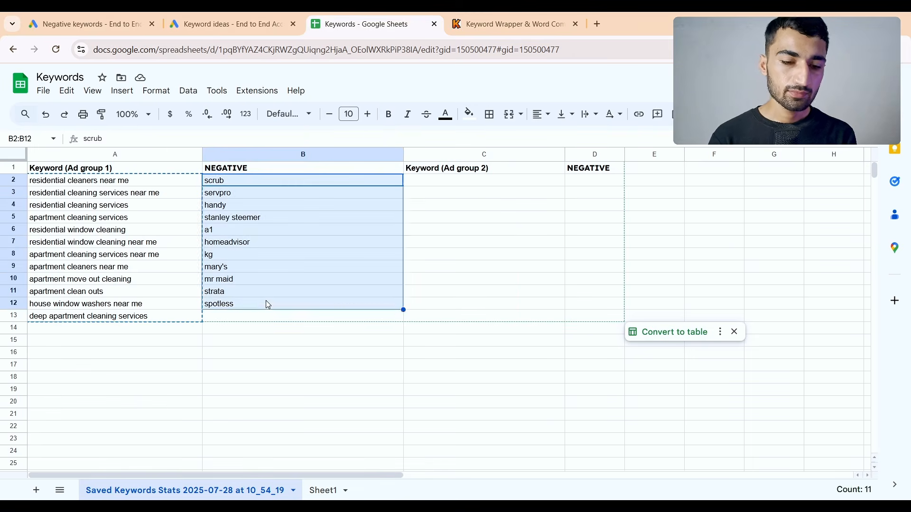
Step: Back in Google Ads, start adding negative keywords at campaign level for the "E2E - Performance Max Experiment" campaign
key(ctrl+shift+Tab)
key(ctrl+shift+Tab)
click(264, 235)
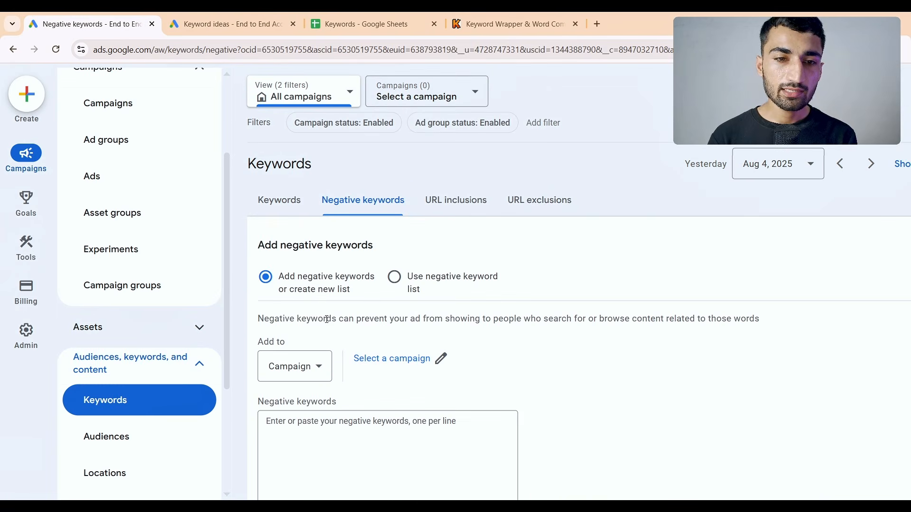
scroll(327, 319, down, 1)
click(421, 305)
click(446, 247)
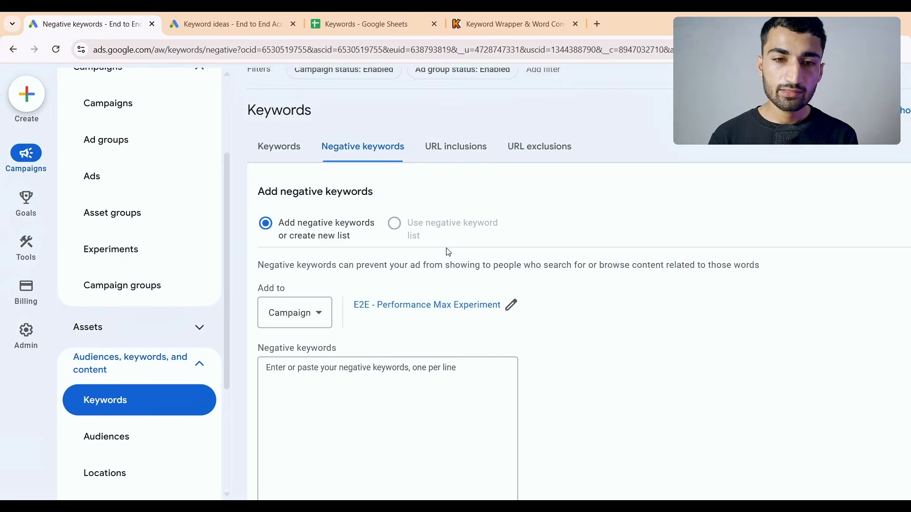
Step: Paste the copied brand terms, "scrub" through "spotless", as negative keywords for the campaign and save them
click(376, 365)
scroll(361, 303, down, 3)
key(ctrl+v)
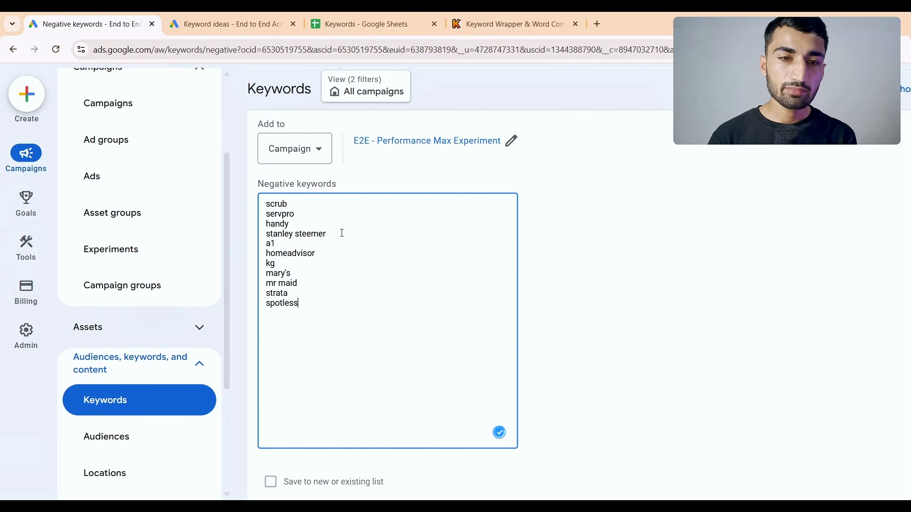
scroll(396, 306, down, 3)
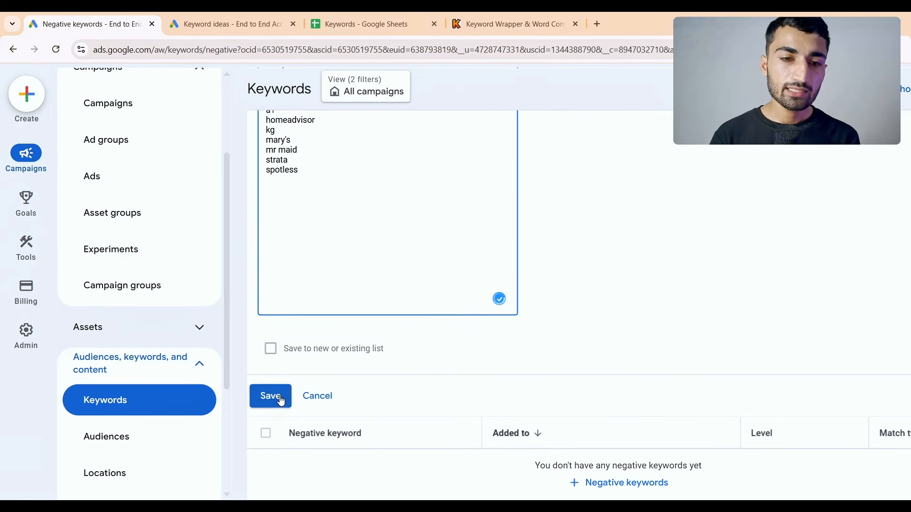
click(270, 397)
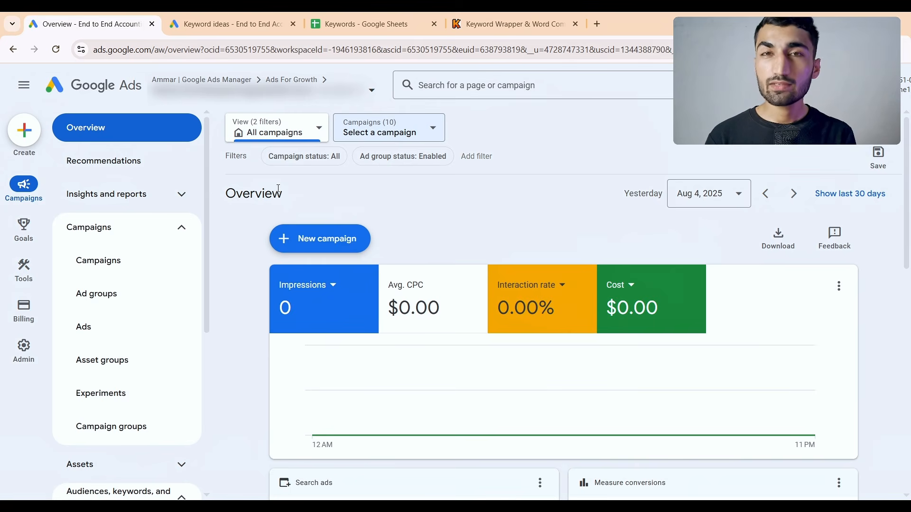
Step: Open the account's ad groups and narrow the view to the "Mid-Sized & Growing" campaign
click(132, 257)
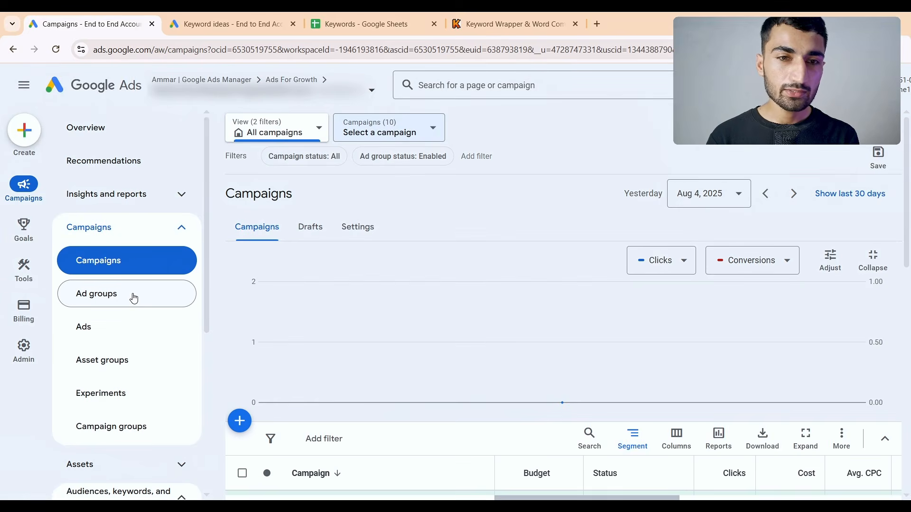
click(133, 298)
click(379, 132)
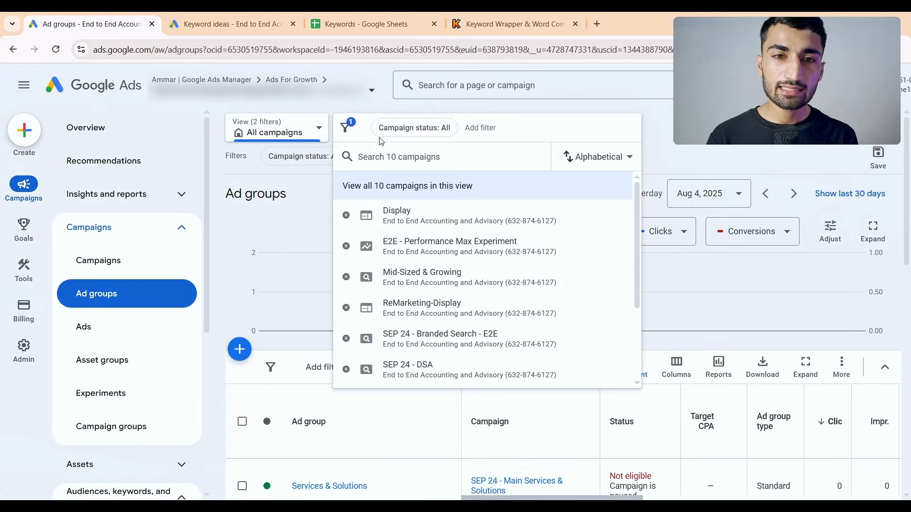
click(408, 285)
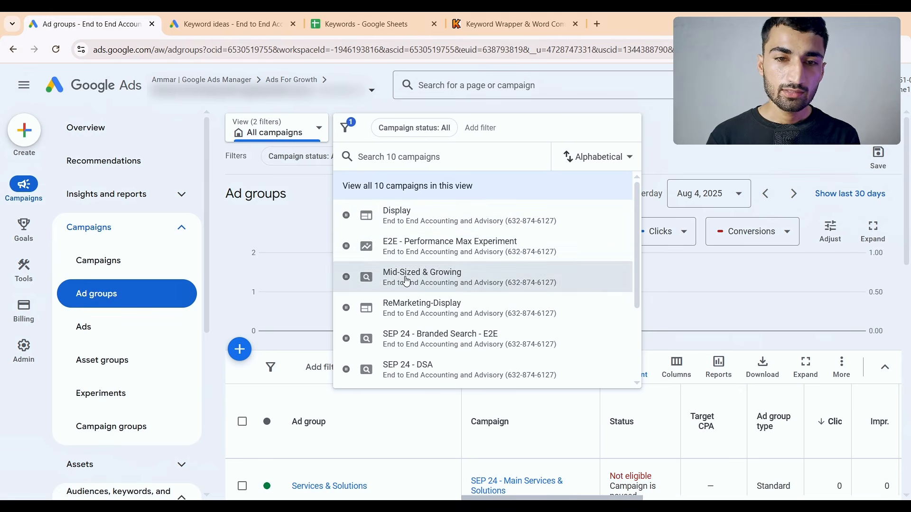
scroll(408, 280, down, 3)
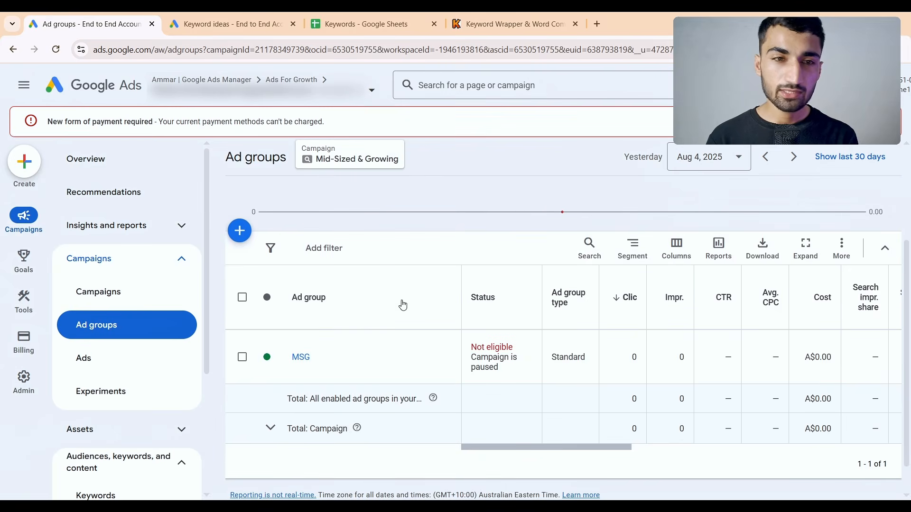
Step: Start a new Standard ad group with the default name, continue to ad creation, and review its keyword and ad sections
click(239, 240)
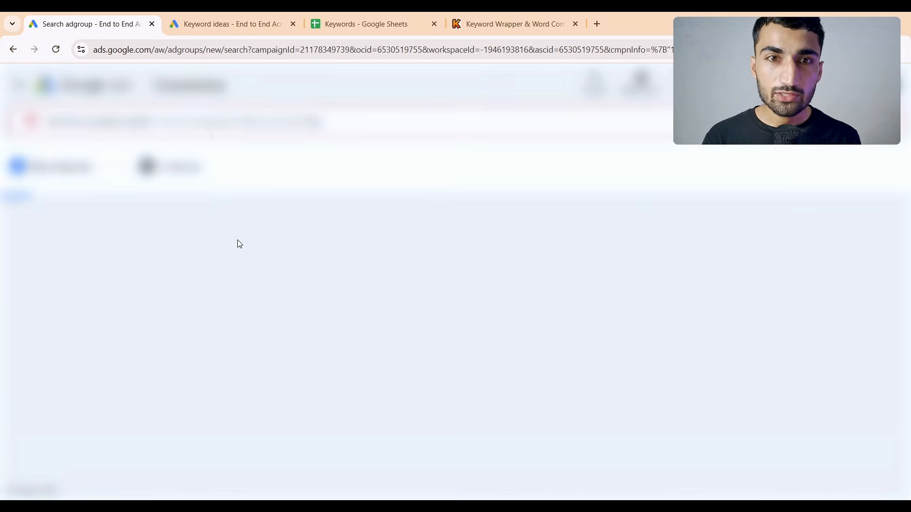
scroll(279, 337, down, 1)
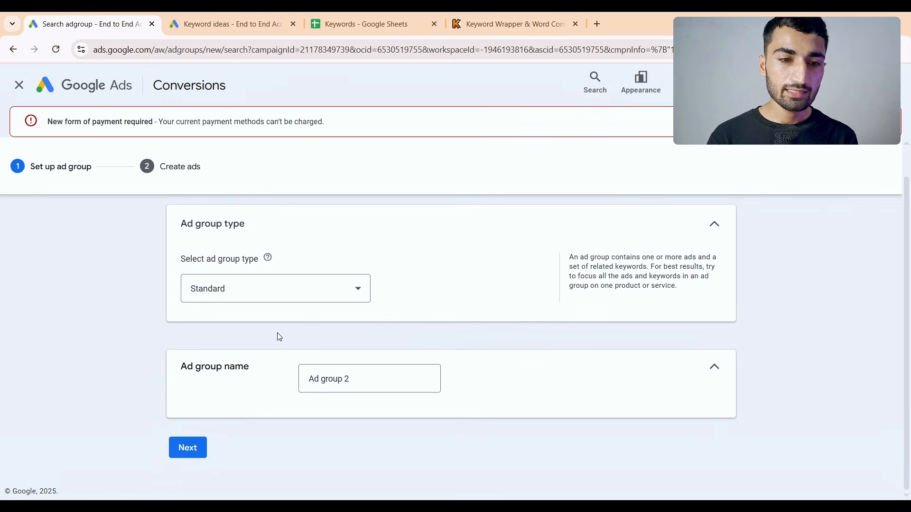
click(188, 448)
scroll(241, 346, down, 3)
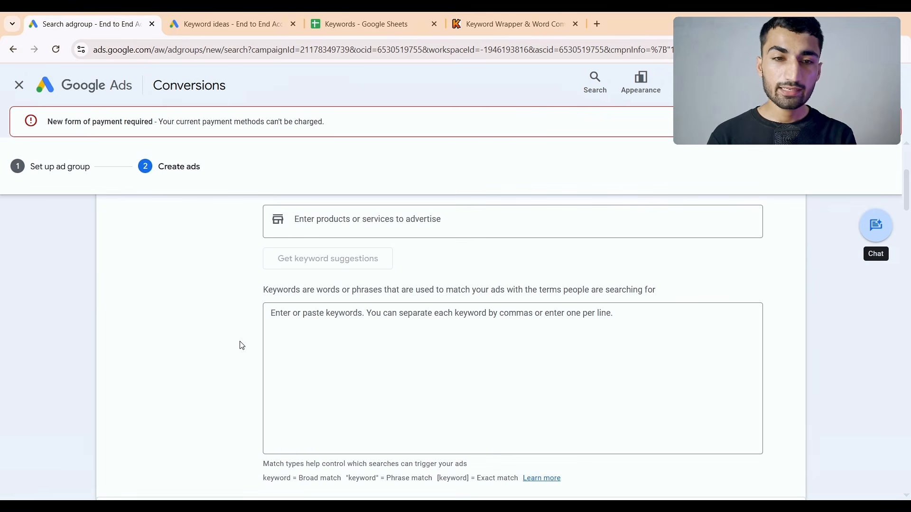
scroll(354, 323, down, 6)
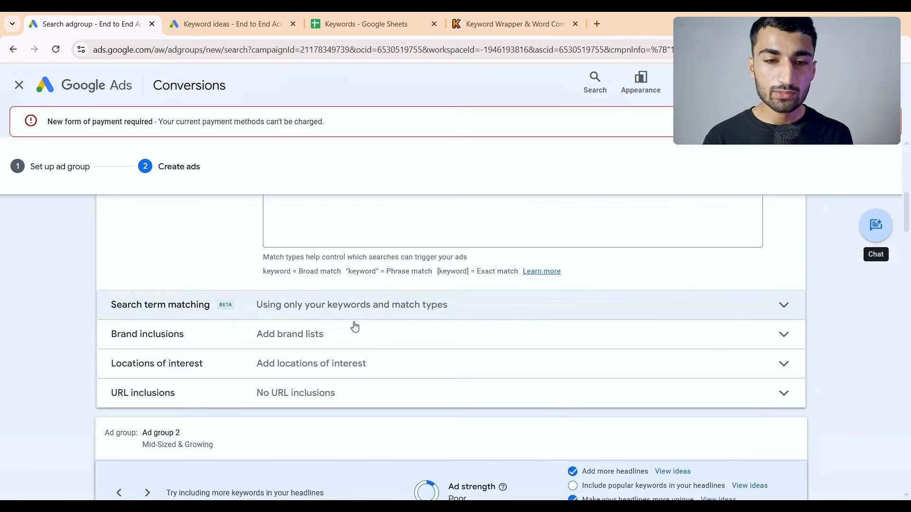
scroll(354, 323, up, 9)
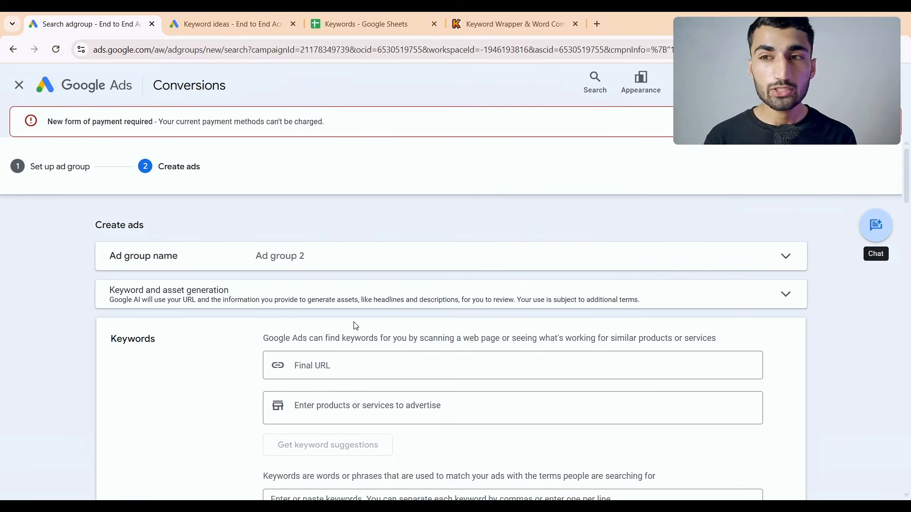